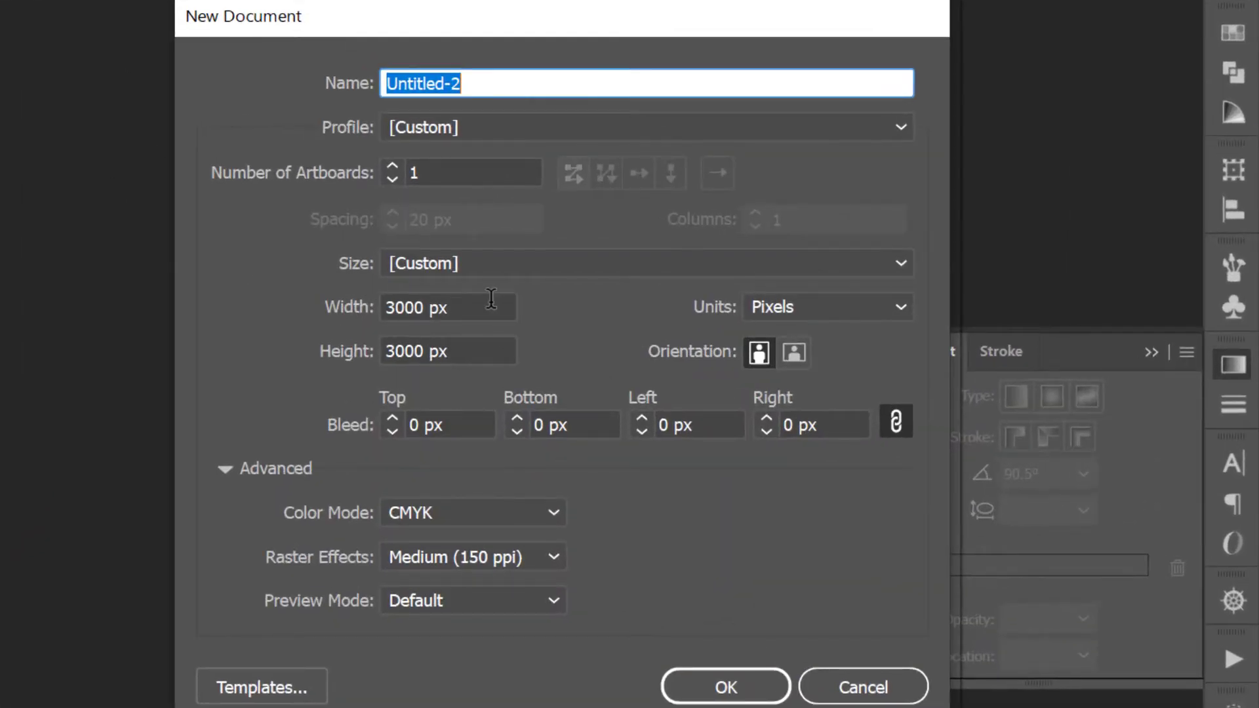
Create a new document with a width of 1920 px and a height of 1080 px
{"action": "left_click", "coordinate": [491, 299]}
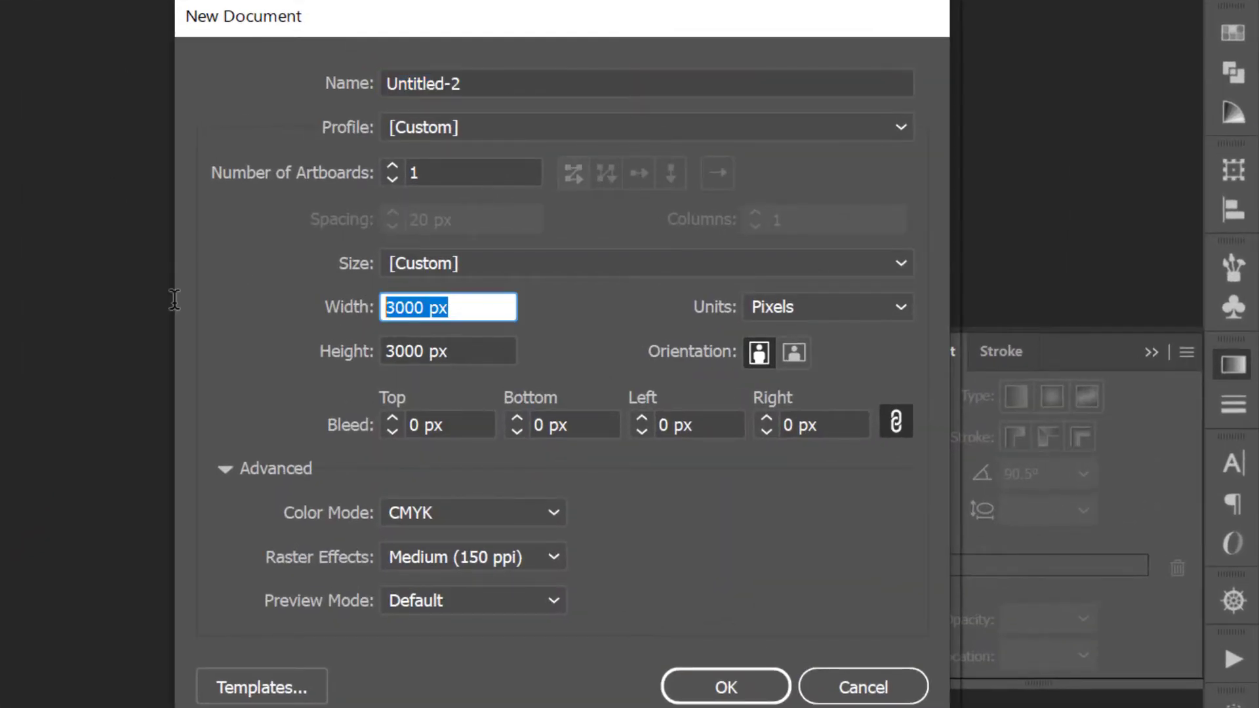
{"action": "type", "text": "1920"}
{"action": "key", "text": "Tab"}
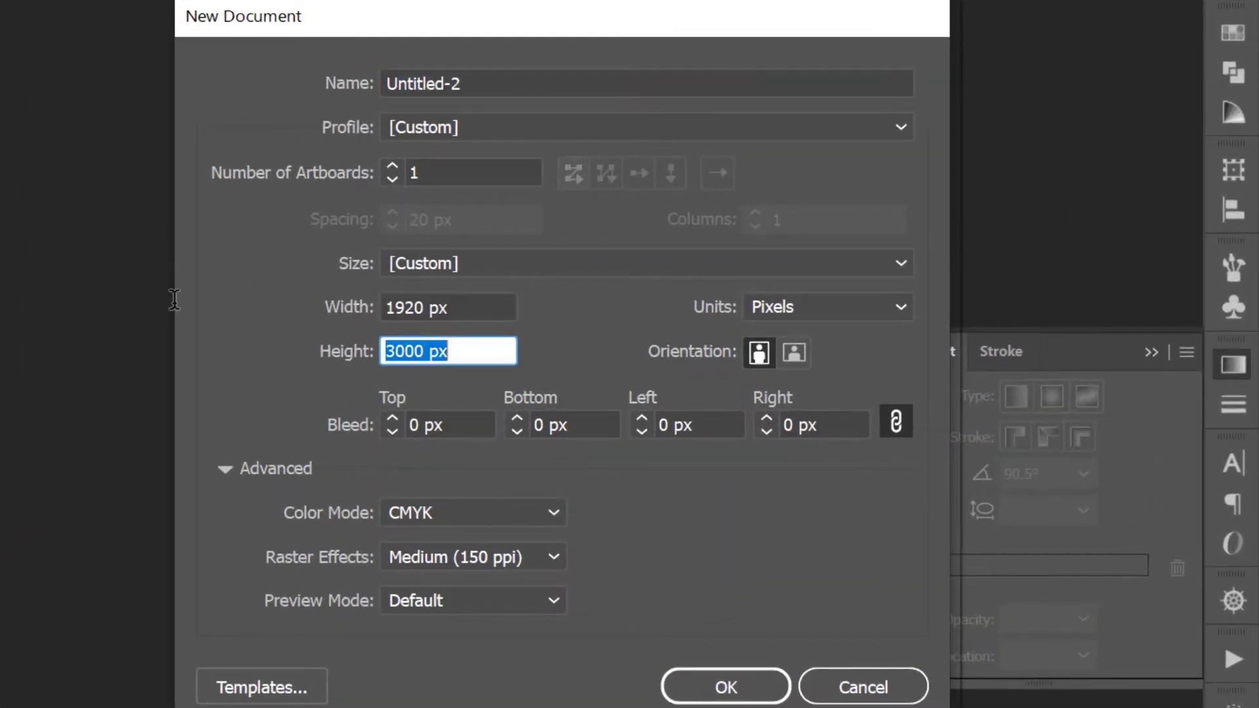
{"action": "type", "text": "1080"}
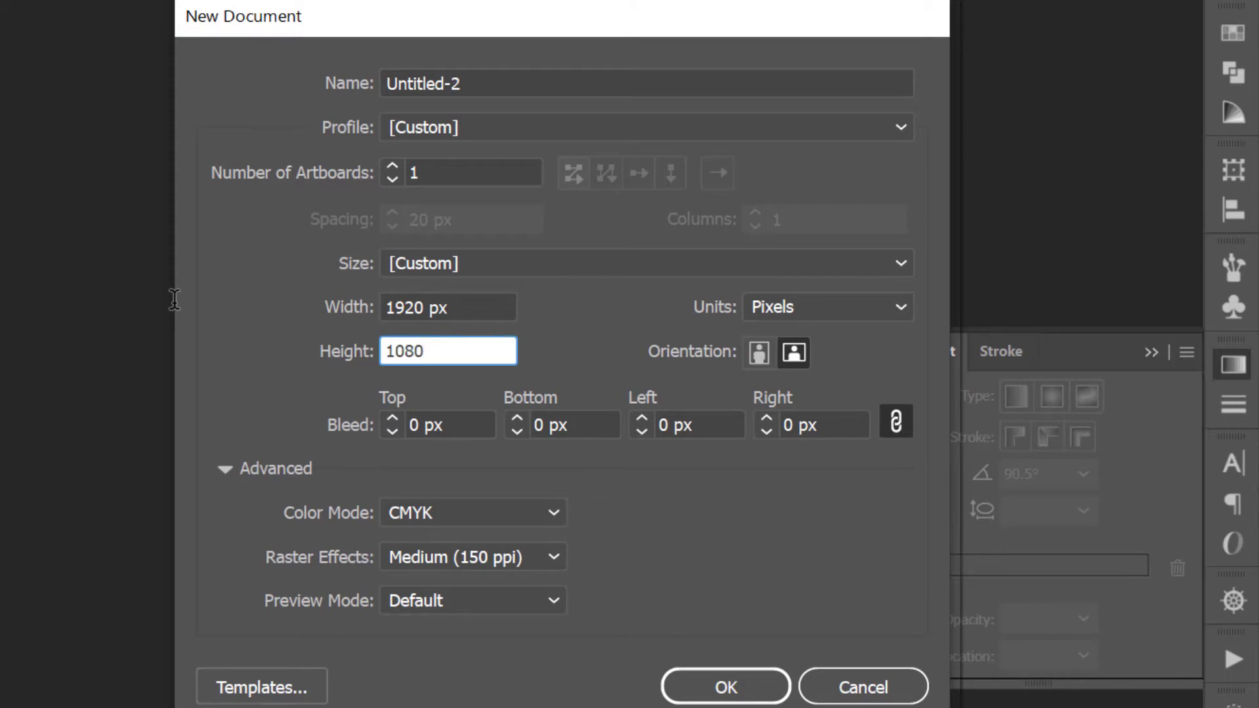
{"action": "key", "text": "Tab"}
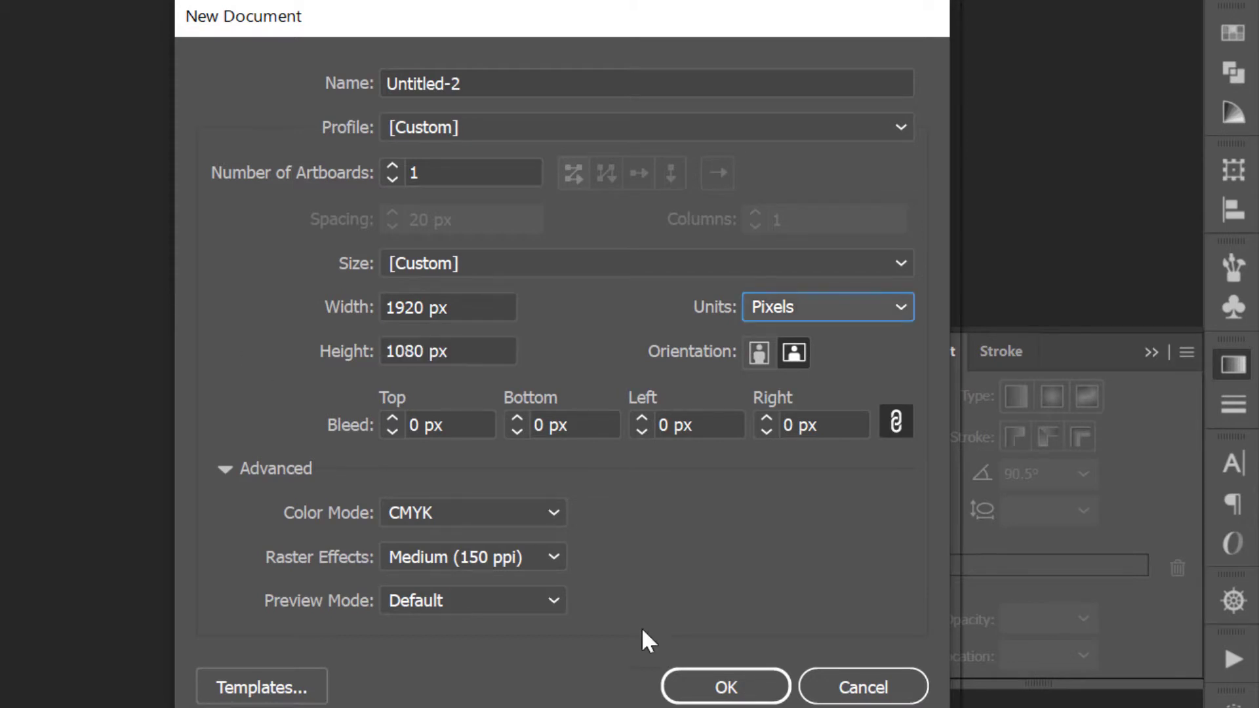
{"action": "left_click", "coordinate": [715, 689]}
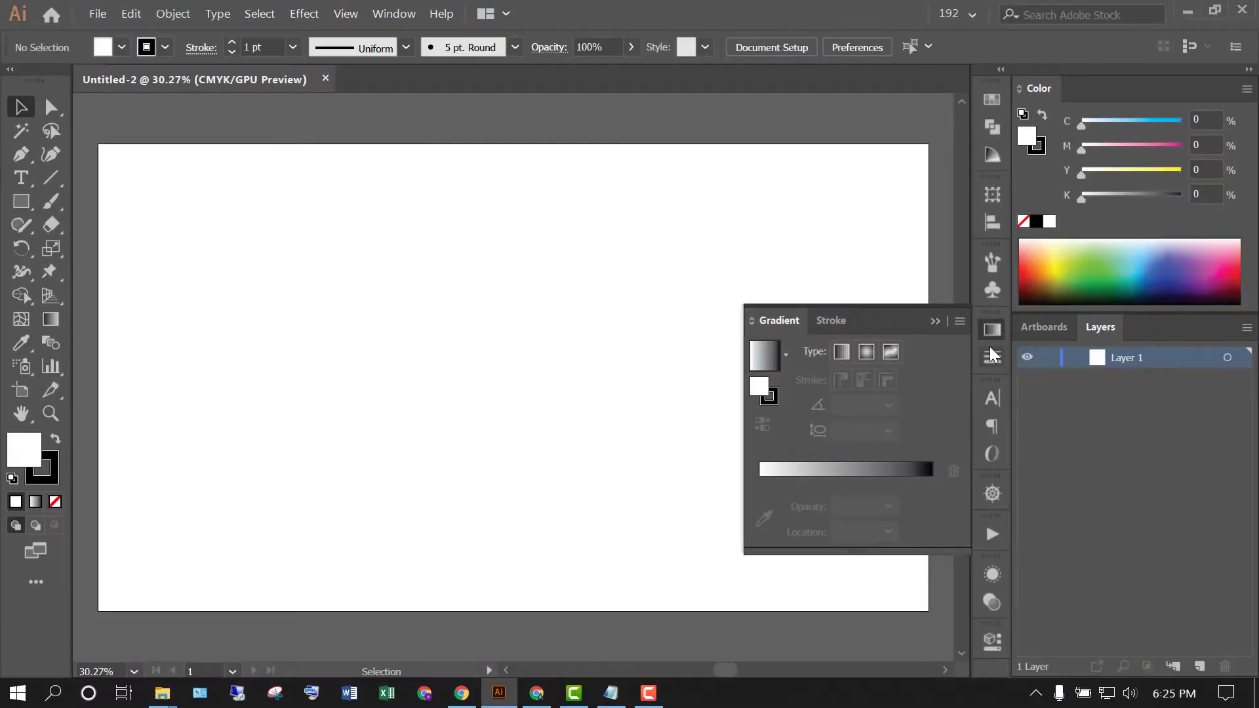
Draw a rectangle with exact dimensions of 1920 px wide by 1080 px high
{"action": "left_click", "coordinate": [991, 335]}
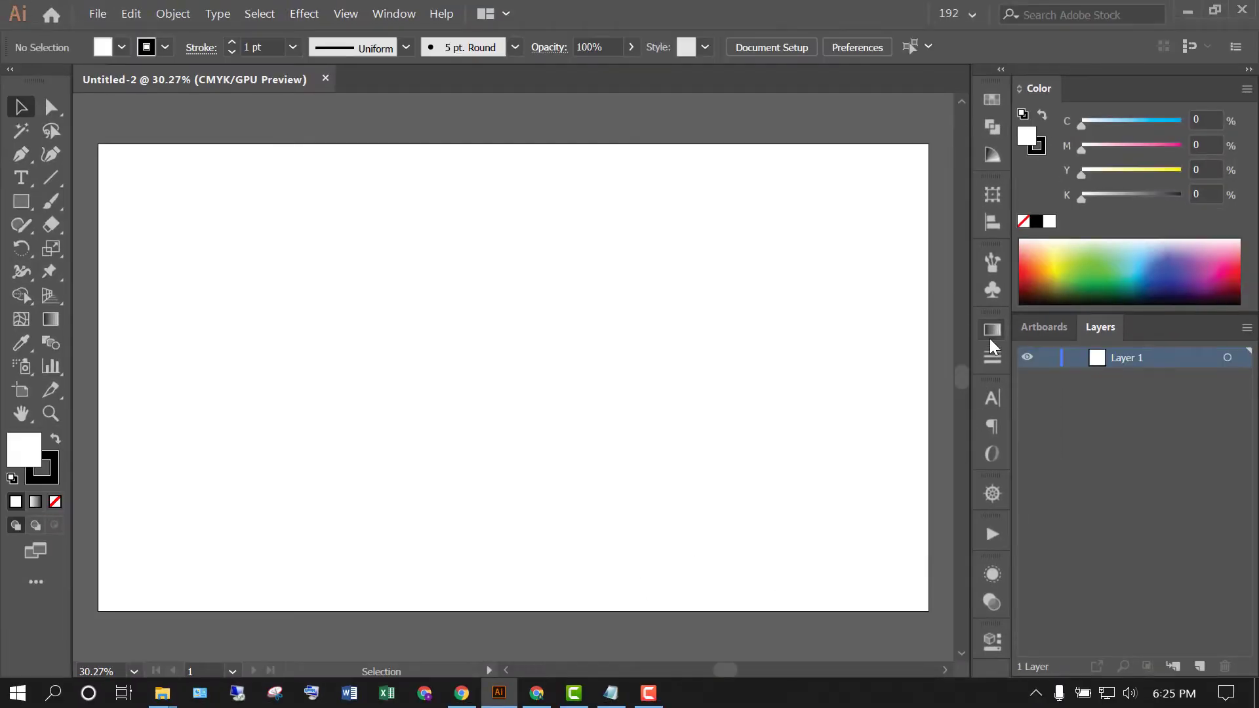
{"action": "left_click", "coordinate": [21, 201]}
{"action": "left_click", "coordinate": [433, 349]}
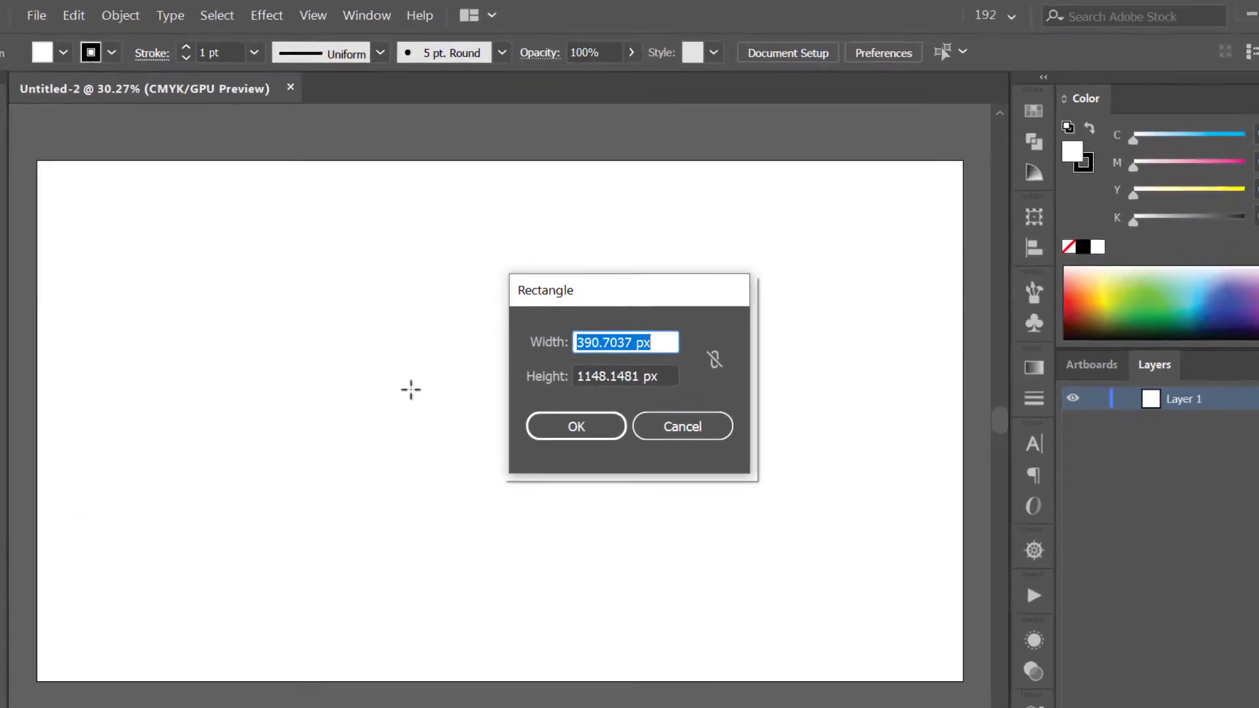
{"action": "type", "text": "1"}
{"action": "type", "text": "920"}
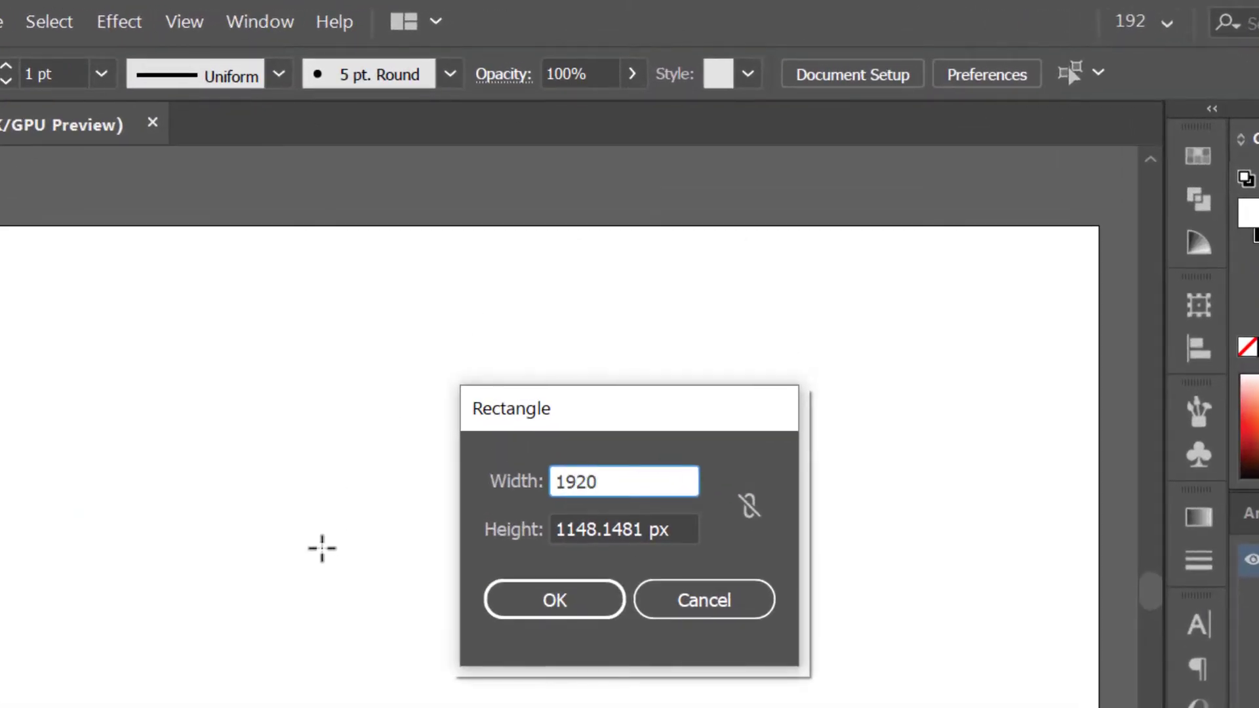
{"action": "key", "text": "Tab"}
{"action": "type", "text": "1080"}
{"action": "key", "text": "Tab"}
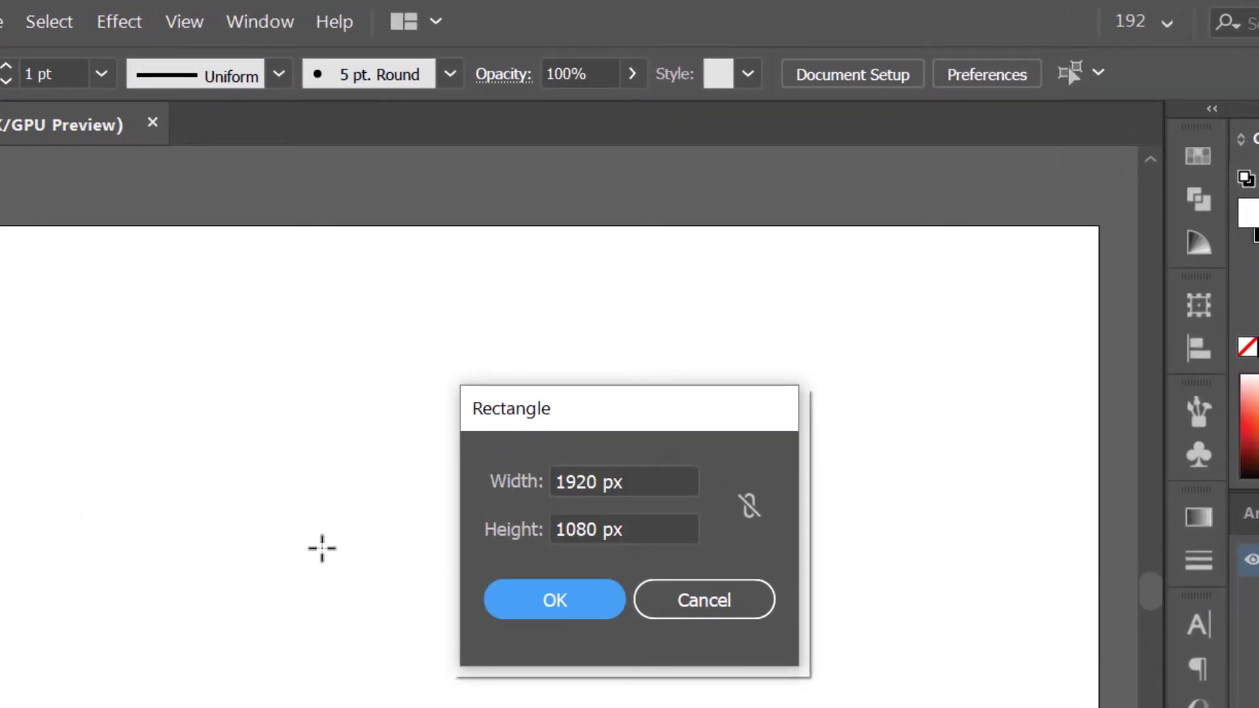
{"action": "left_click", "coordinate": [554, 598]}
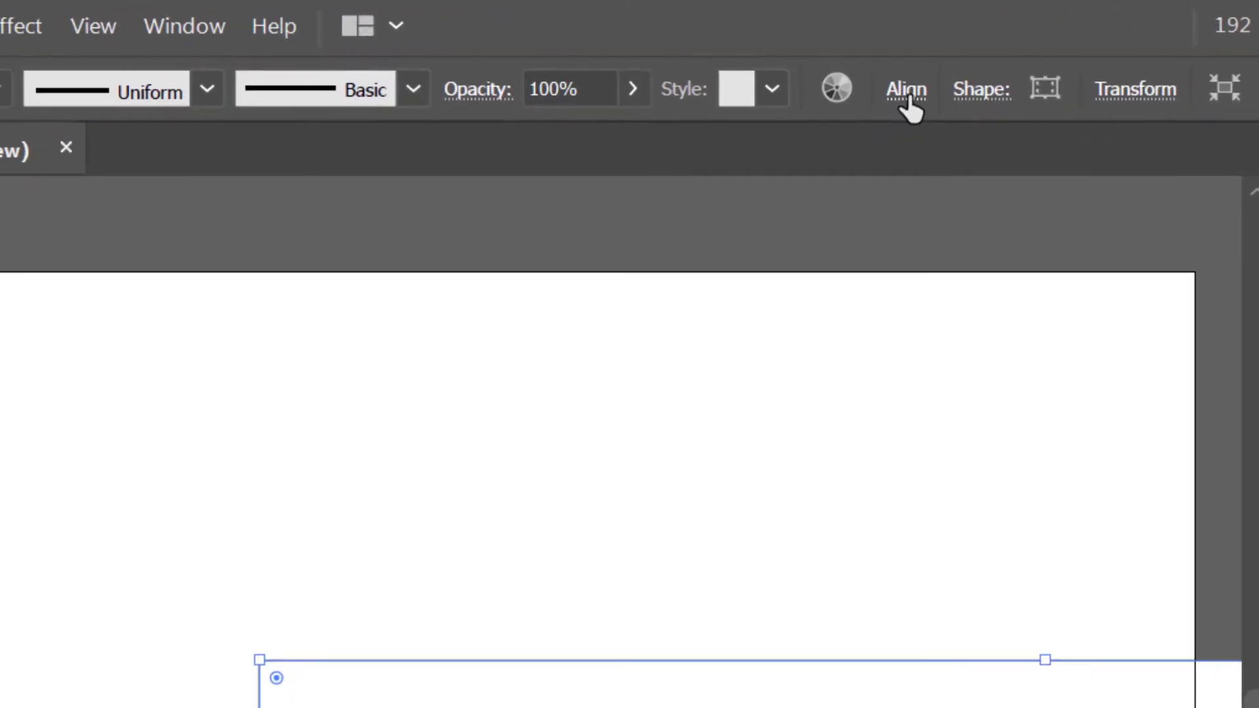
Align the rectangle to the left and top edges of the artboard
{"action": "left_click", "coordinate": [907, 92]}
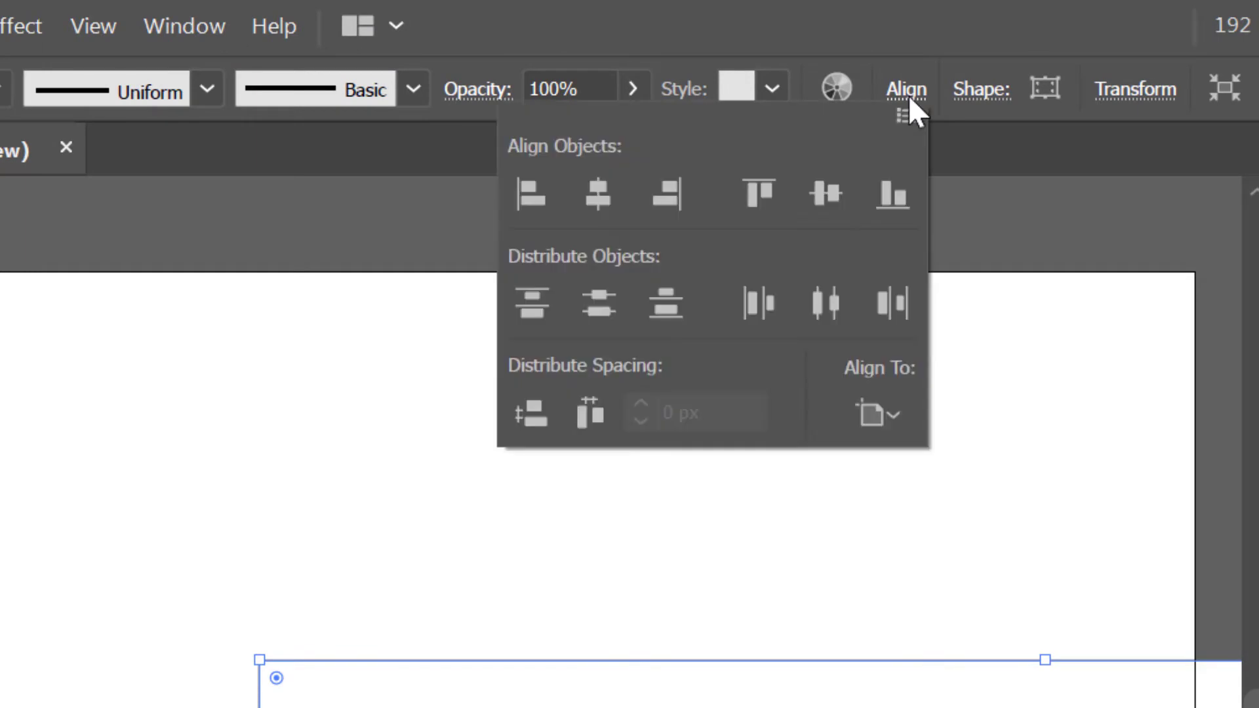
{"action": "left_click", "coordinate": [880, 416]}
{"action": "left_click", "coordinate": [921, 535]}
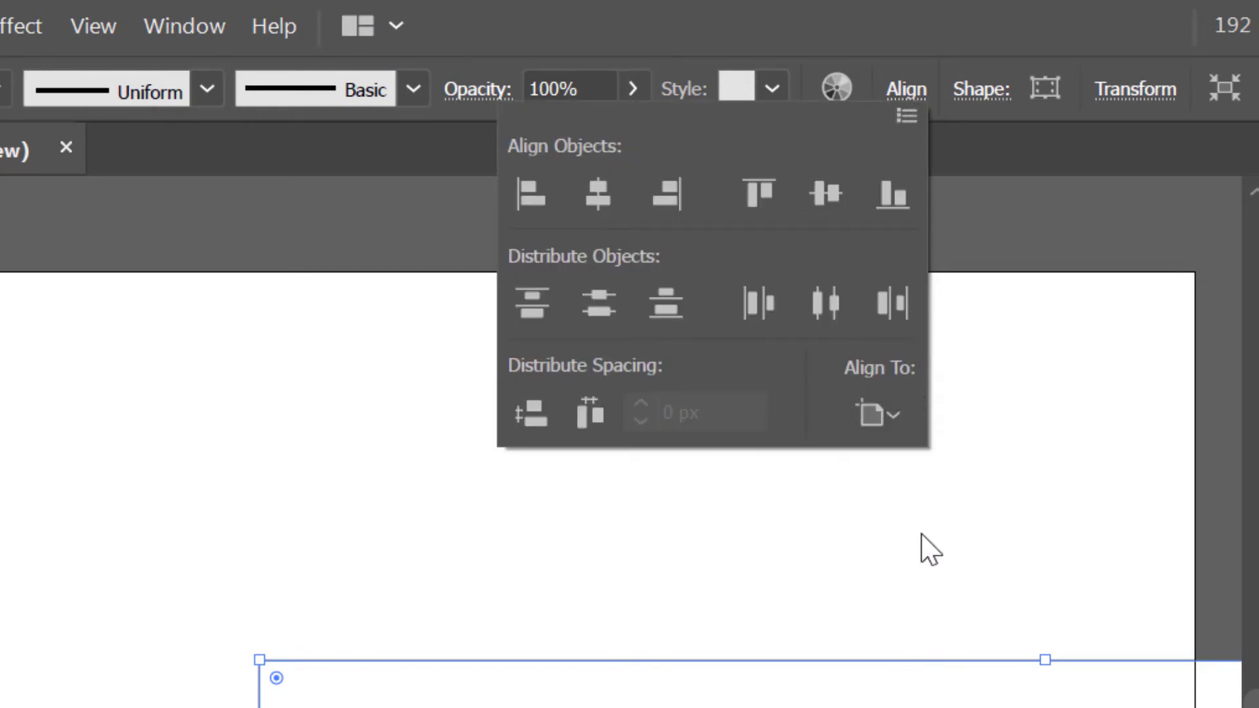
{"action": "left_click", "coordinate": [539, 195]}
{"action": "left_click", "coordinate": [743, 205]}
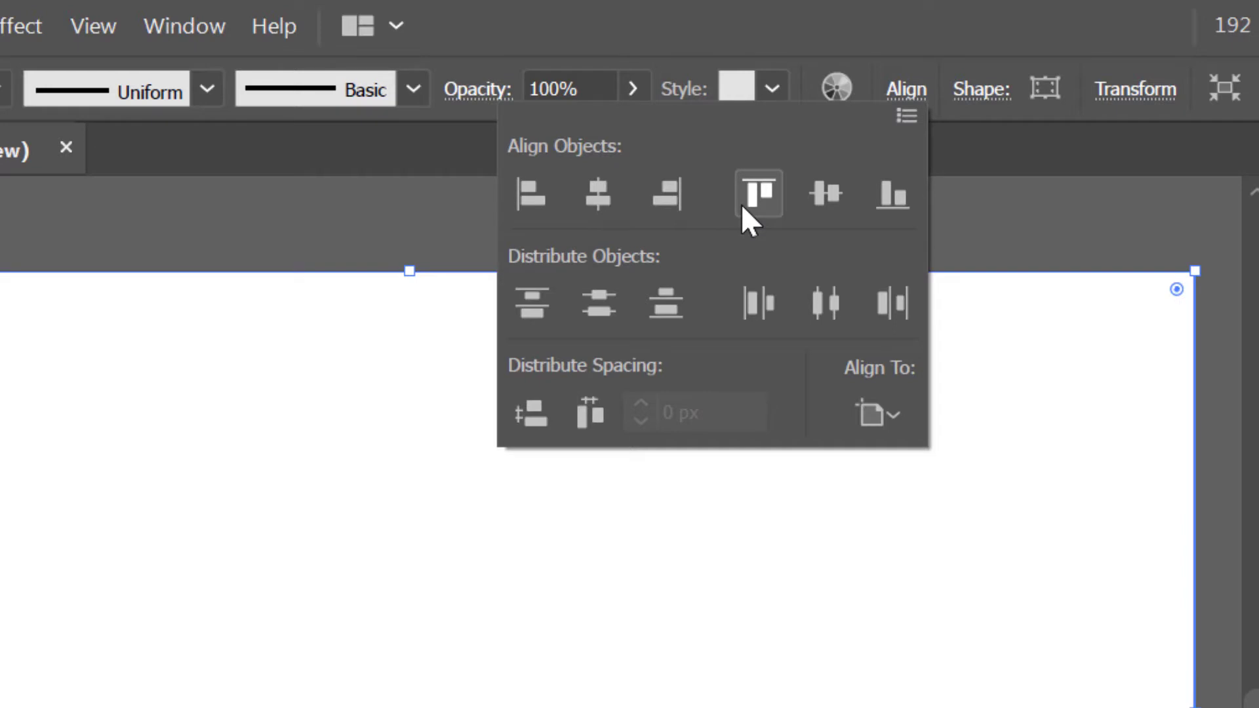
{"action": "left_click", "coordinate": [911, 93]}
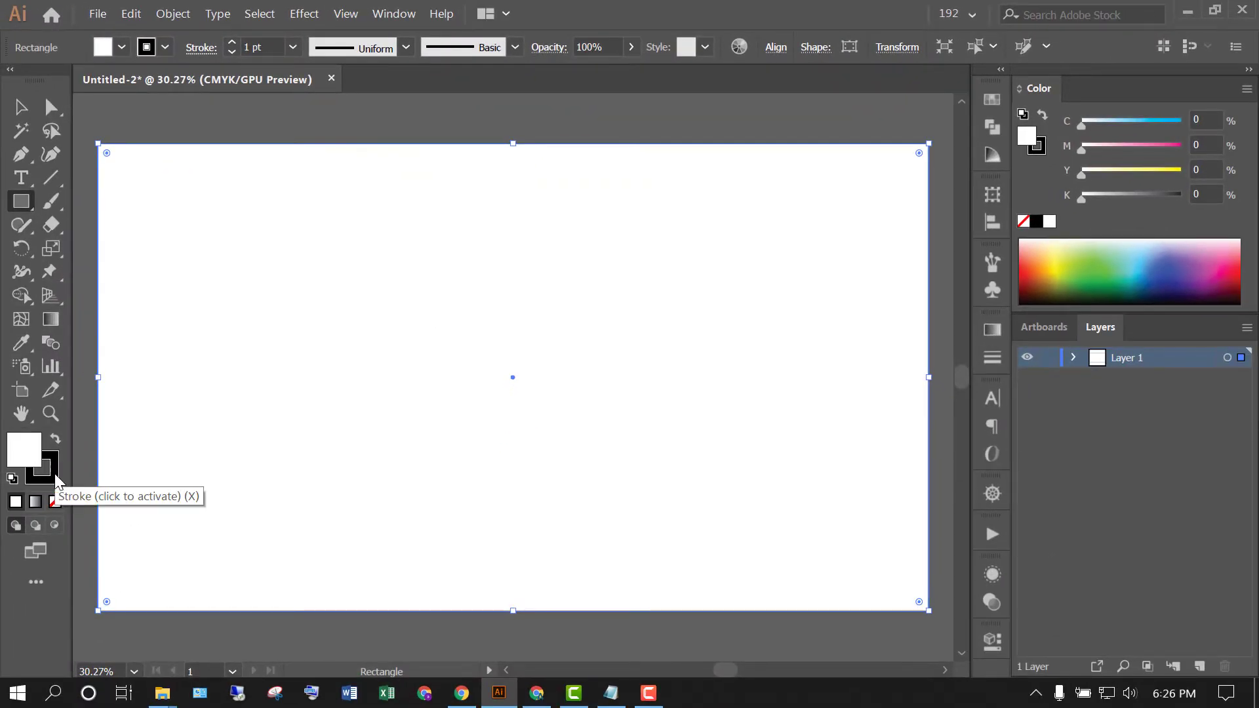
Remove the rectangle's stroke and fill it with a white-to-black radial gradient
{"action": "left_click", "coordinate": [49, 474]}
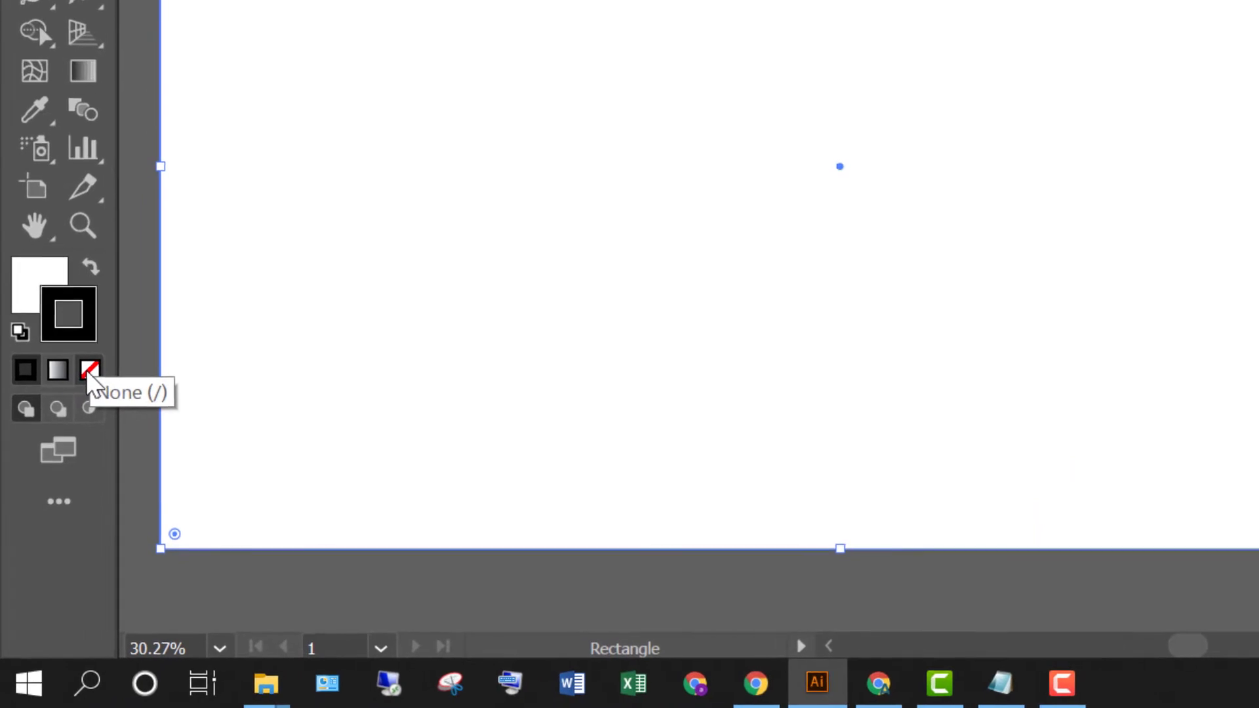
{"action": "left_click", "coordinate": [89, 372]}
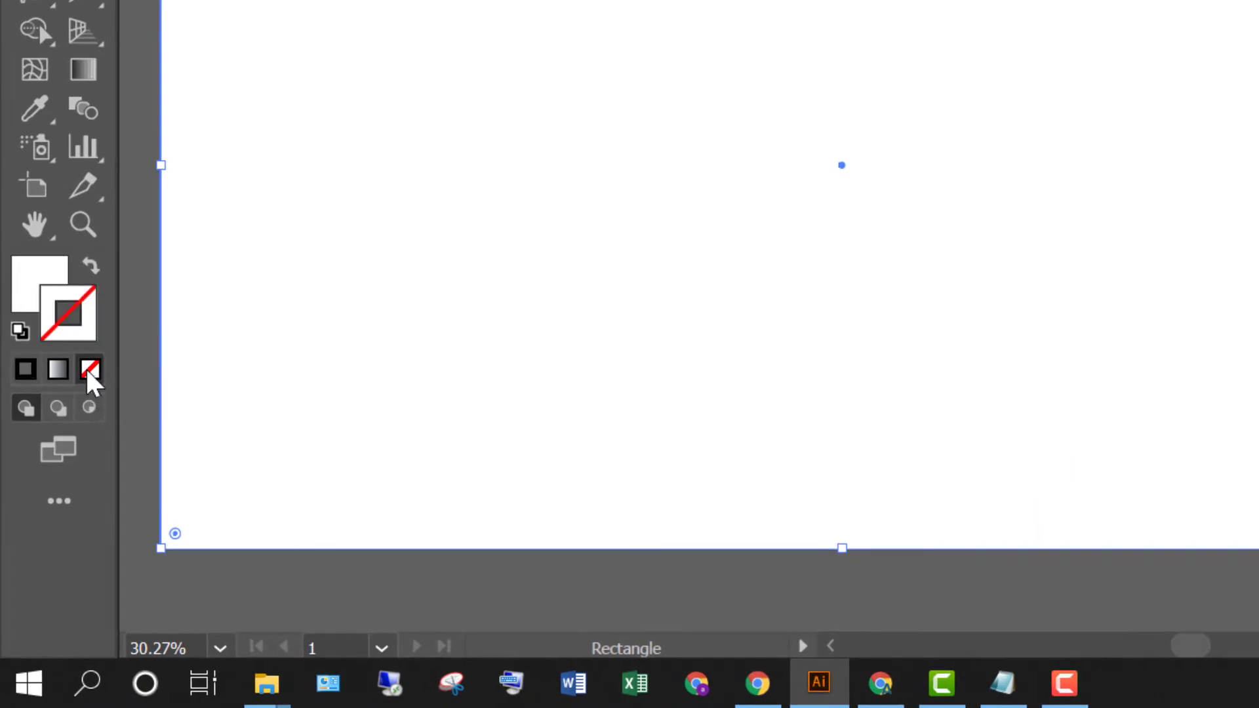
{"action": "left_click", "coordinate": [39, 282]}
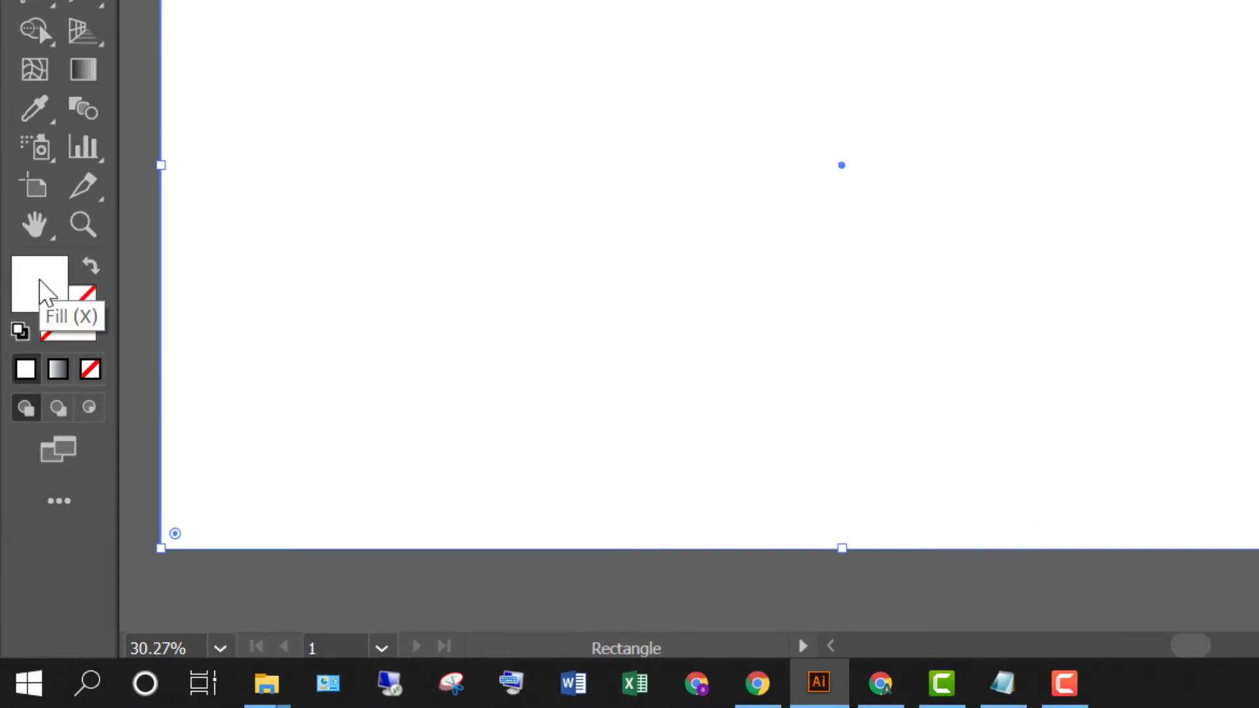
{"action": "left_click", "coordinate": [84, 72]}
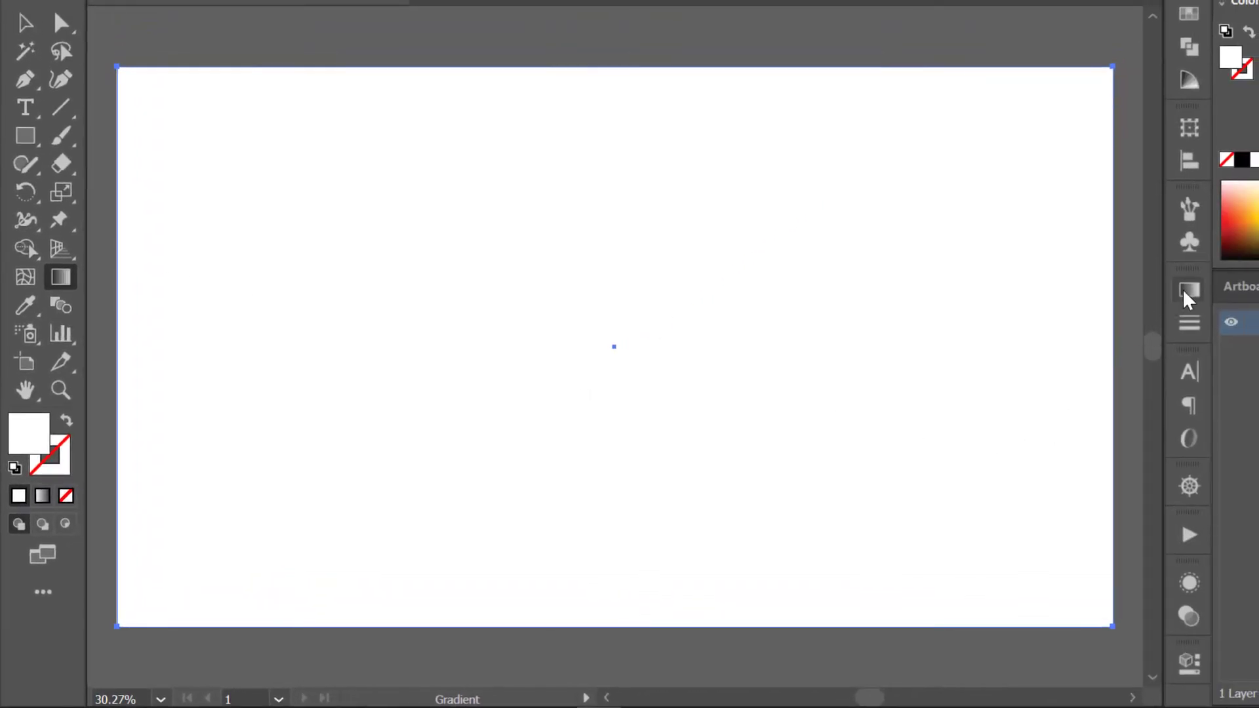
{"action": "left_click", "coordinate": [1184, 292]}
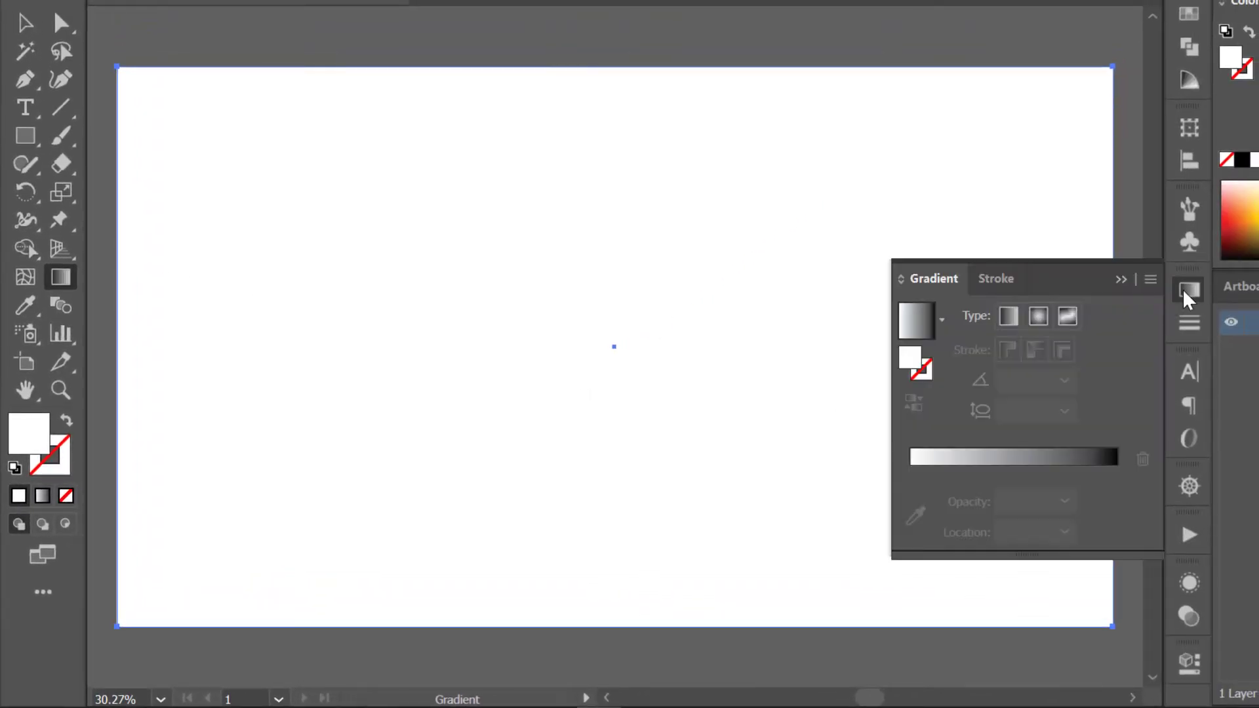
{"action": "left_click", "coordinate": [915, 319]}
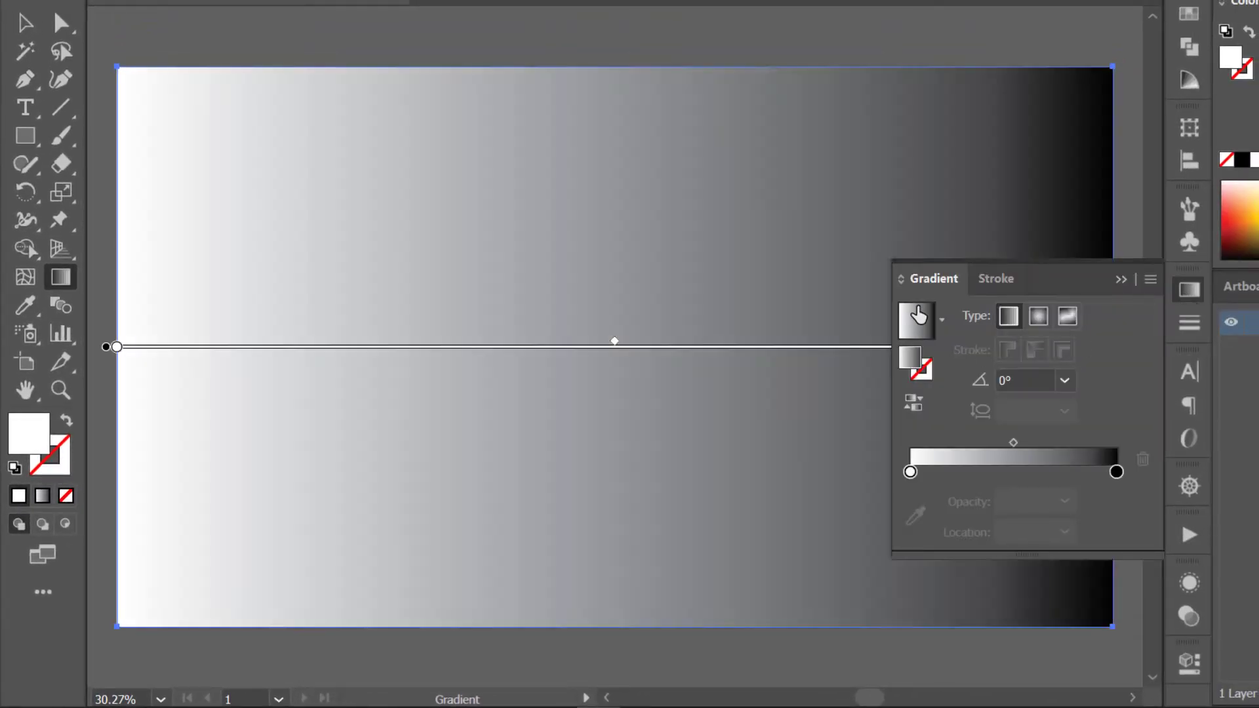
{"action": "left_click", "coordinate": [1042, 317]}
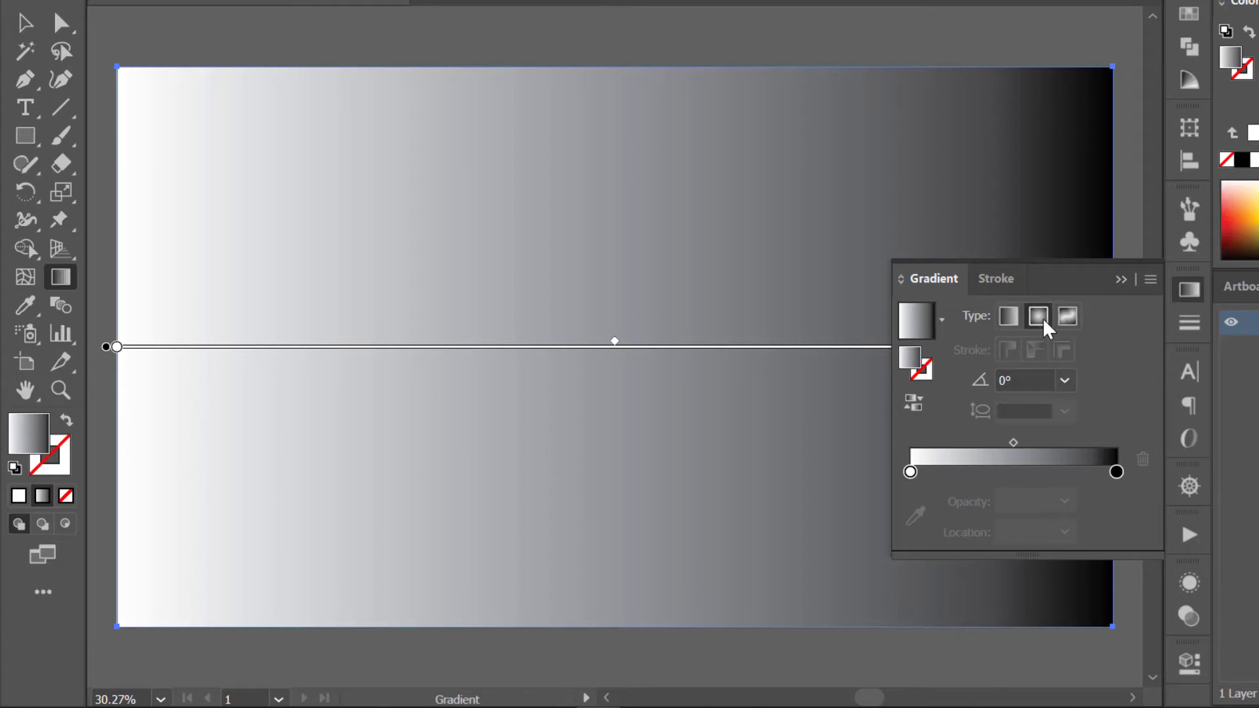
Change the gradient's outer black stop to pale yellow in RGB mode, with values R 255, G 242, B 143
{"action": "left_click", "coordinate": [1117, 472]}
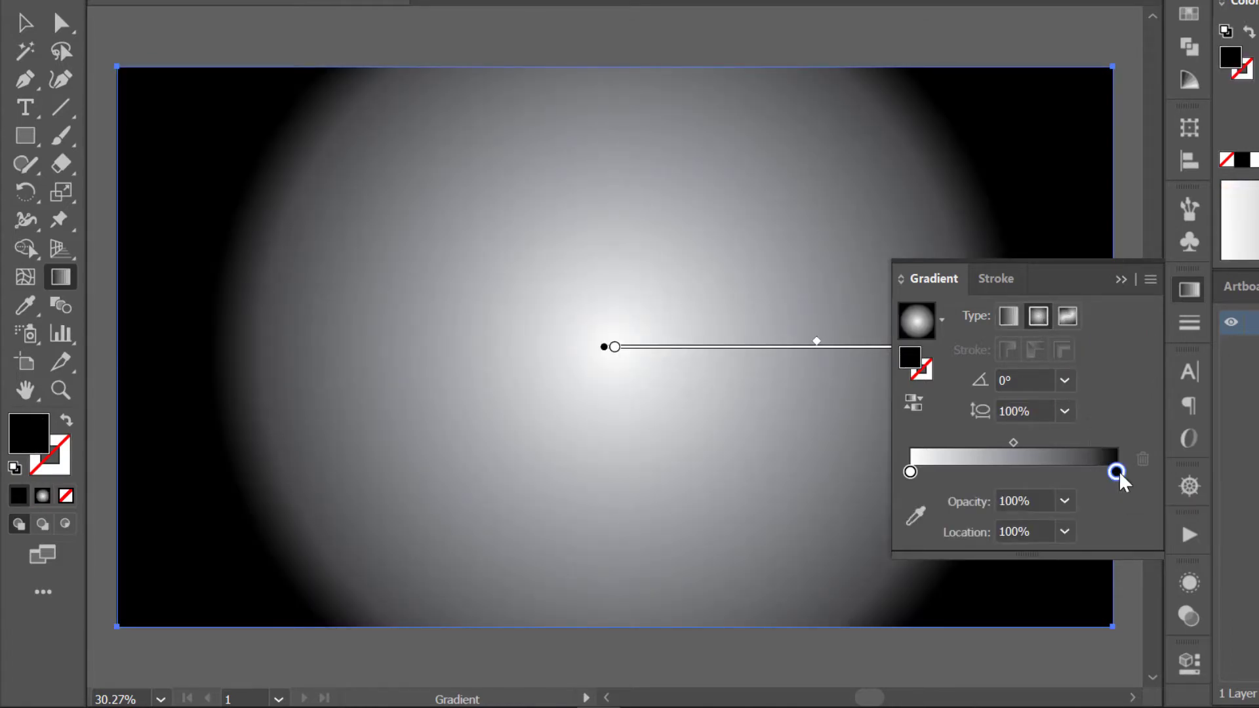
{"action": "double_click", "coordinate": [1117, 472]}
{"action": "left_click", "coordinate": [1112, 199]}
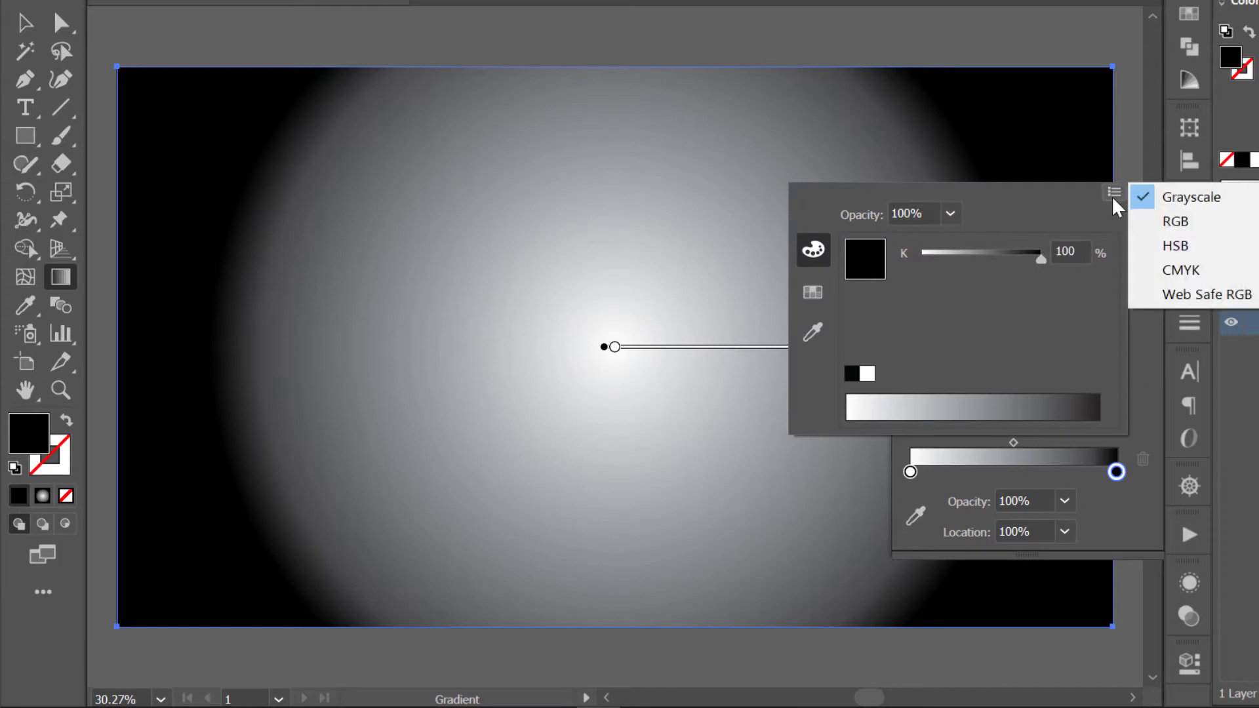
{"action": "left_click", "coordinate": [1149, 225]}
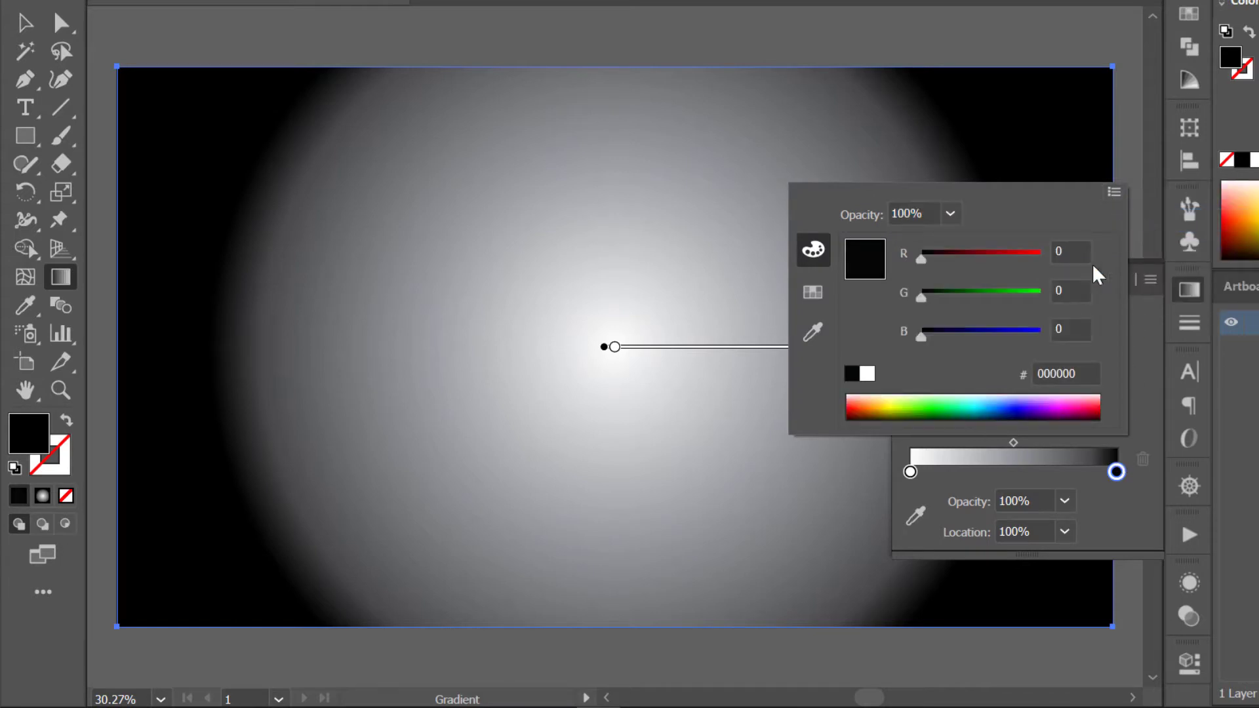
{"action": "left_click_drag", "start_coordinate": [922, 256], "coordinate": [1049, 262]}
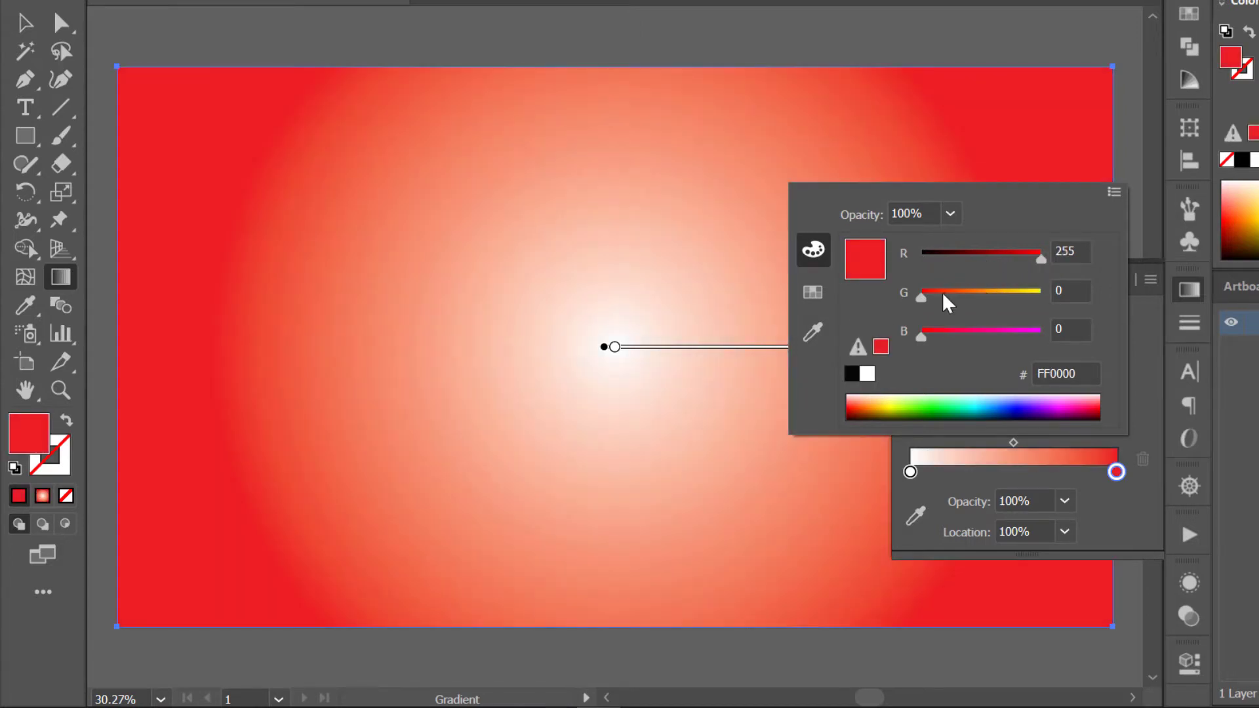
{"action": "left_click_drag", "start_coordinate": [941, 293], "coordinate": [1034, 303]}
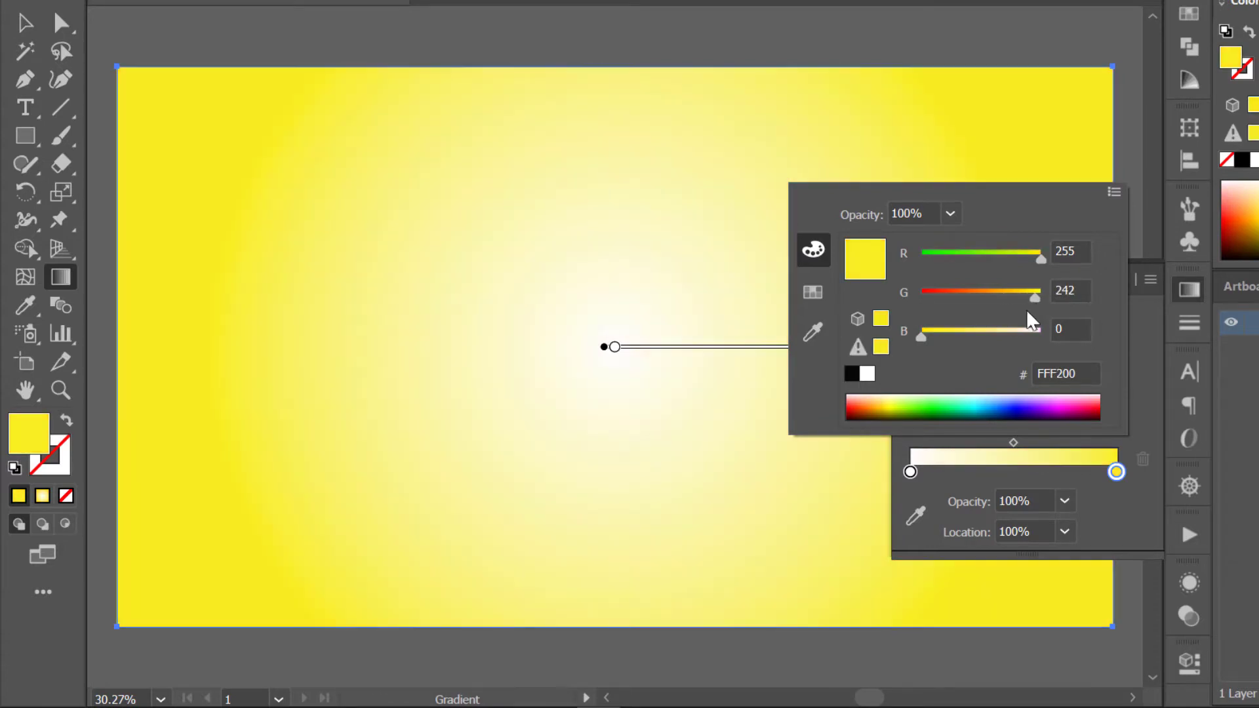
{"action": "left_click_drag", "start_coordinate": [914, 332], "coordinate": [983, 341]}
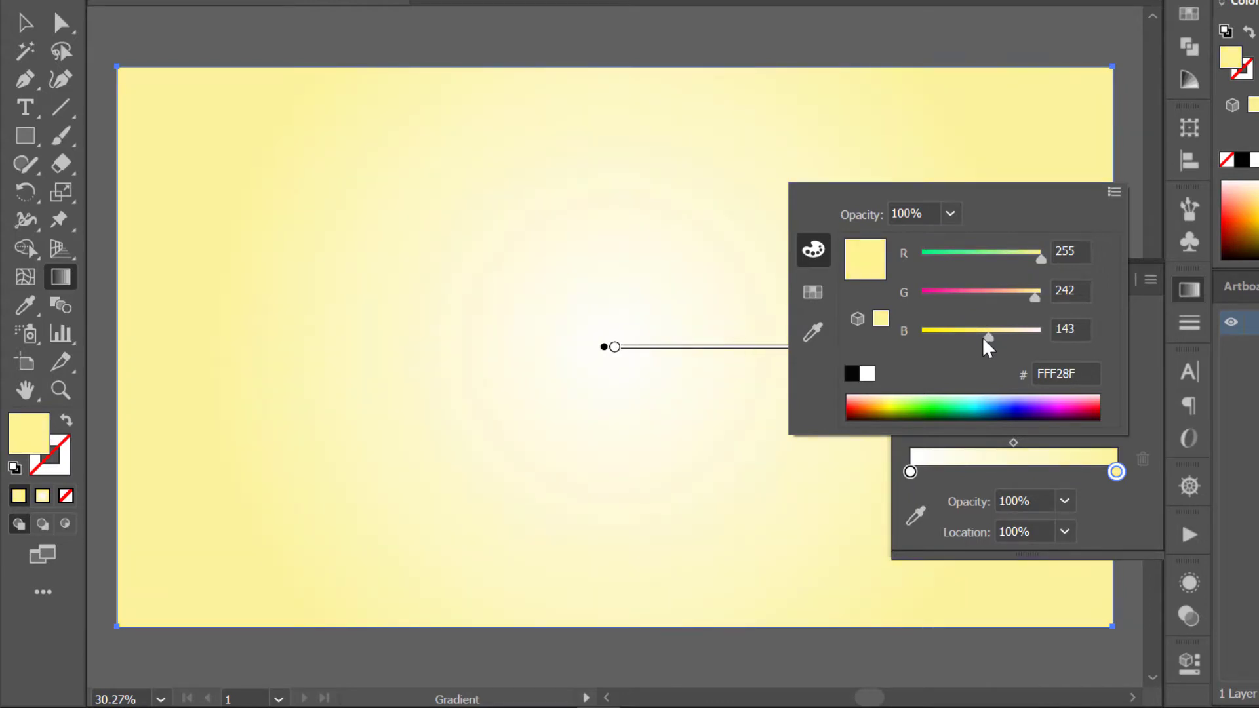
{"action": "left_click", "coordinate": [1177, 295]}
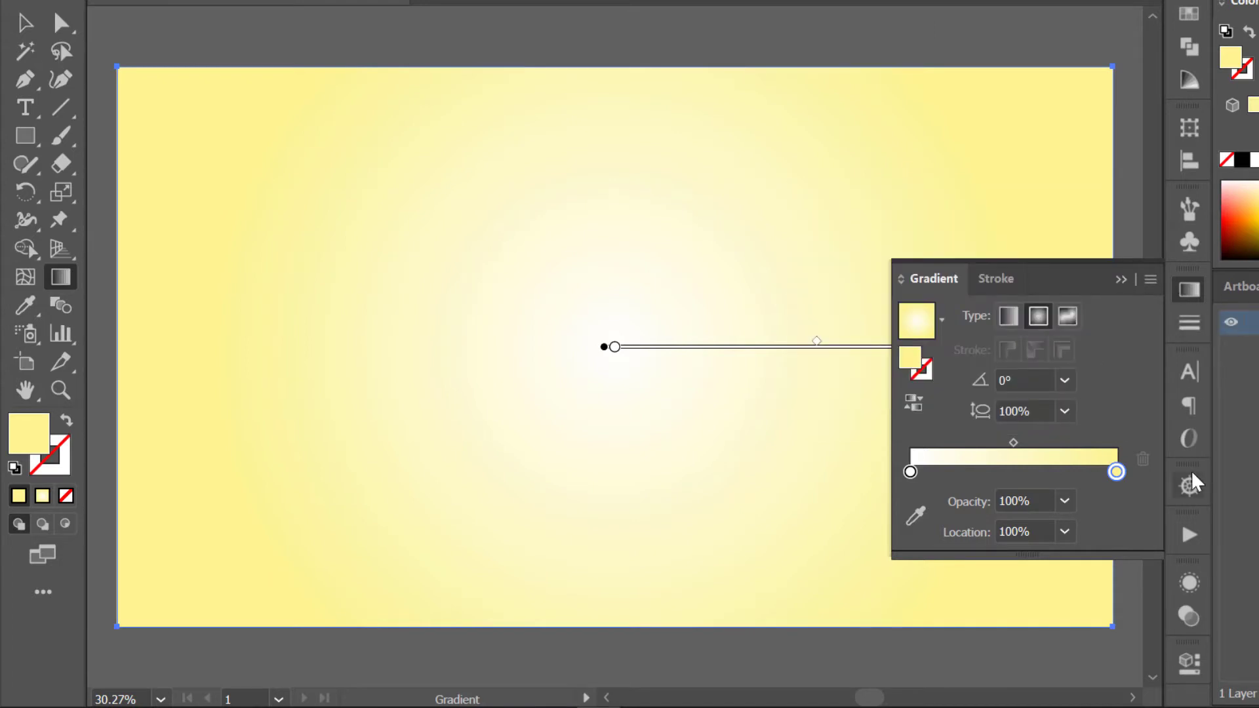
{"action": "left_click", "coordinate": [1188, 290]}
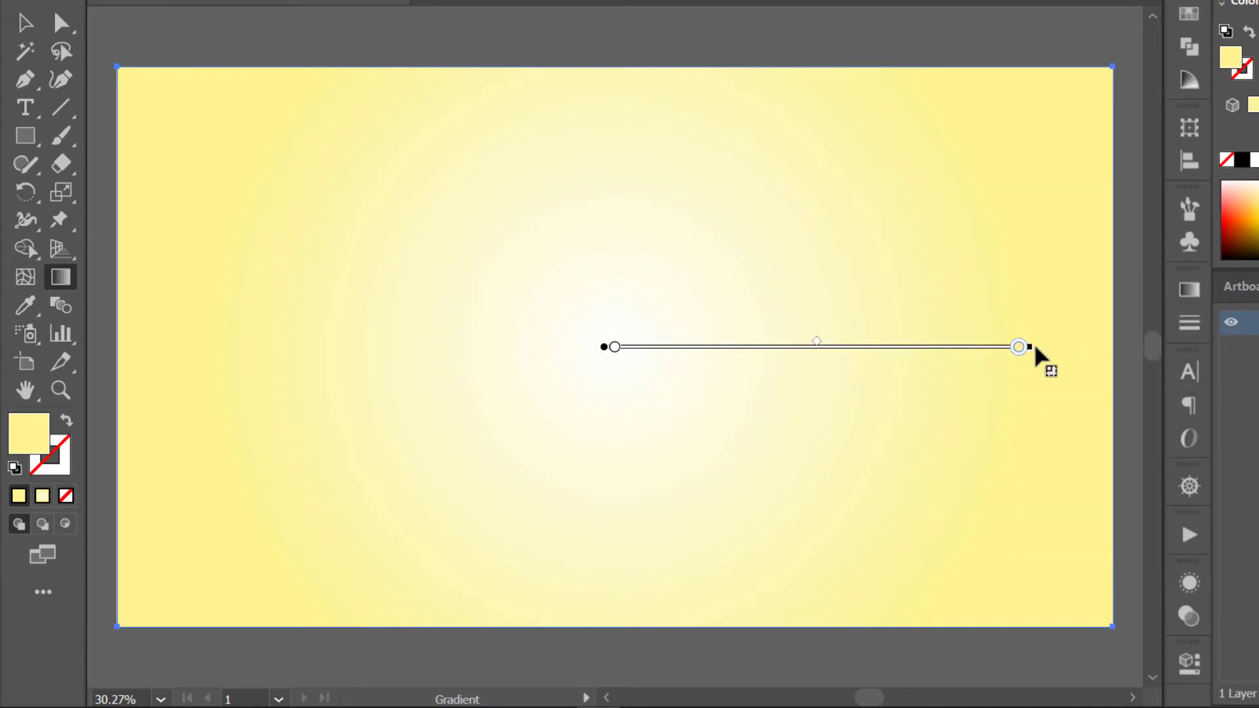
Enlarge the radial gradient's radius, and move its yellow stop and midpoint inward to tighten the white glow at the centre
{"action": "left_click_drag", "start_coordinate": [1032, 347], "coordinate": [1091, 349]}
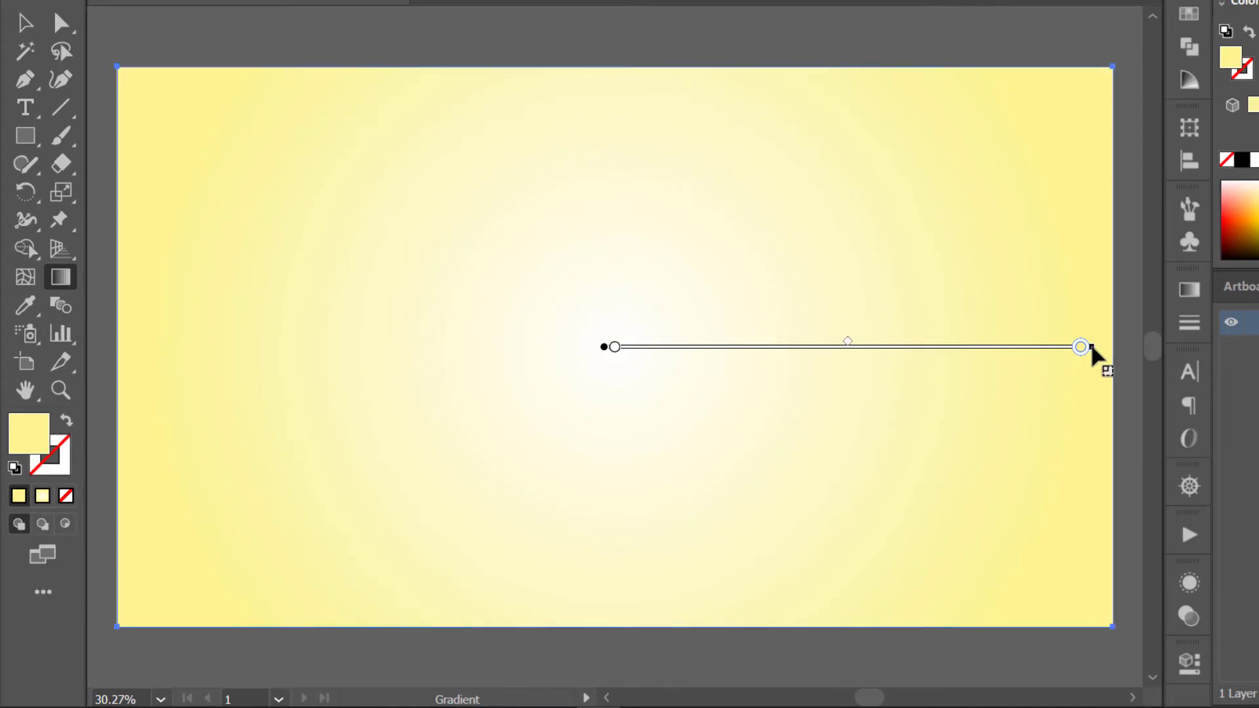
{"action": "mouse_move", "coordinate": [1092, 348]}
{"action": "left_mouse_down"}
{"action": "mouse_move", "coordinate": [1139, 352]}
{"action": "mouse_move", "coordinate": [944, 346]}
{"action": "mouse_move", "coordinate": [958, 359]}
{"action": "left_mouse_up"}
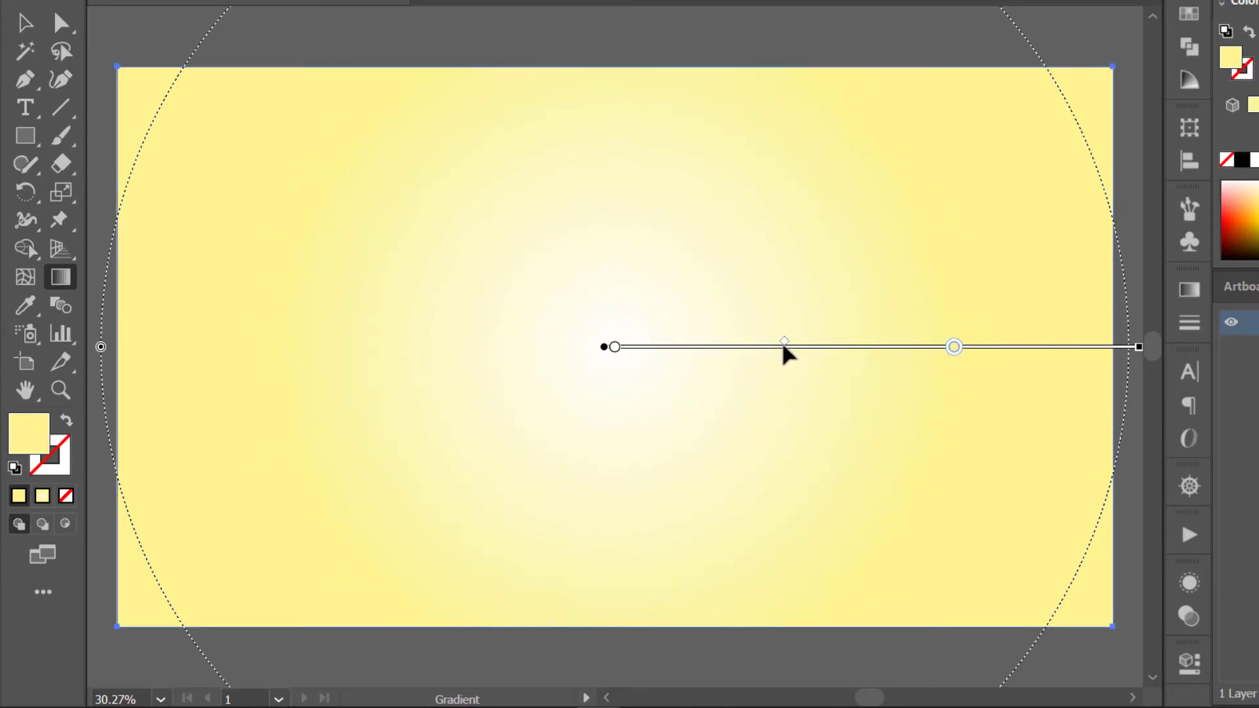
{"action": "left_click_drag", "start_coordinate": [782, 346], "coordinate": [736, 346]}
Lock the gradient-filled background rectangle
{"action": "left_click", "coordinate": [25, 24]}
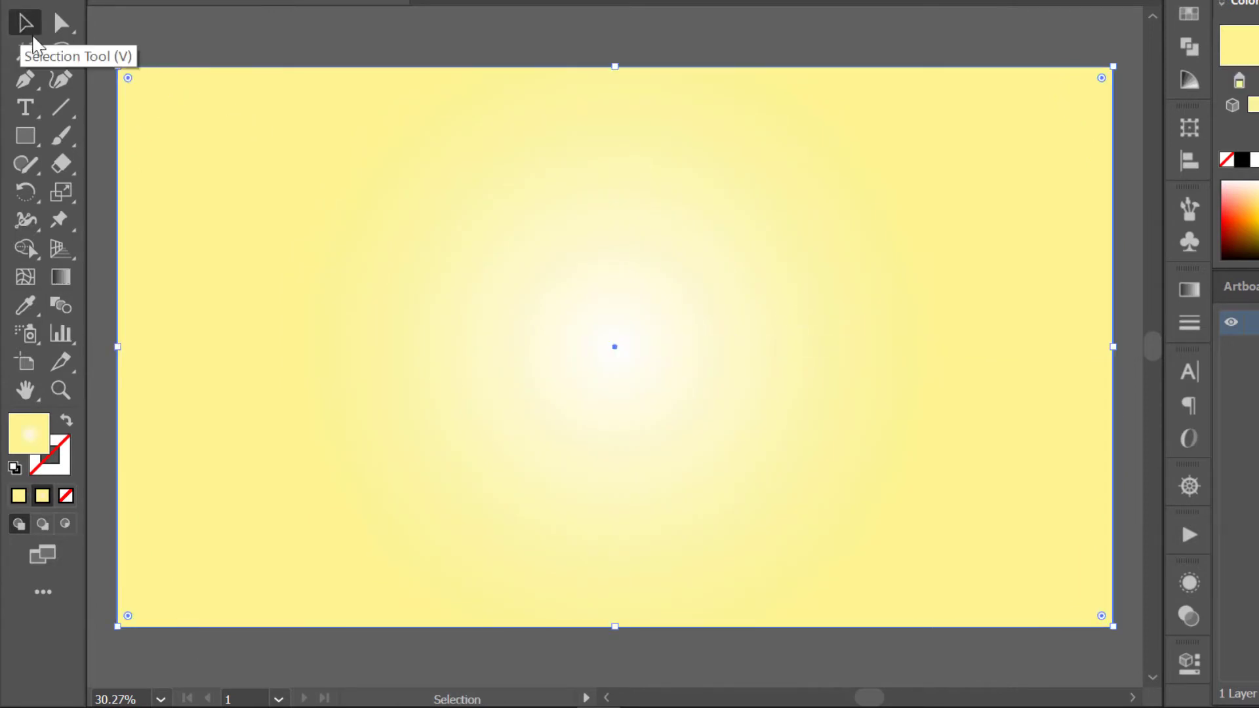
{"action": "key", "text": "f"}
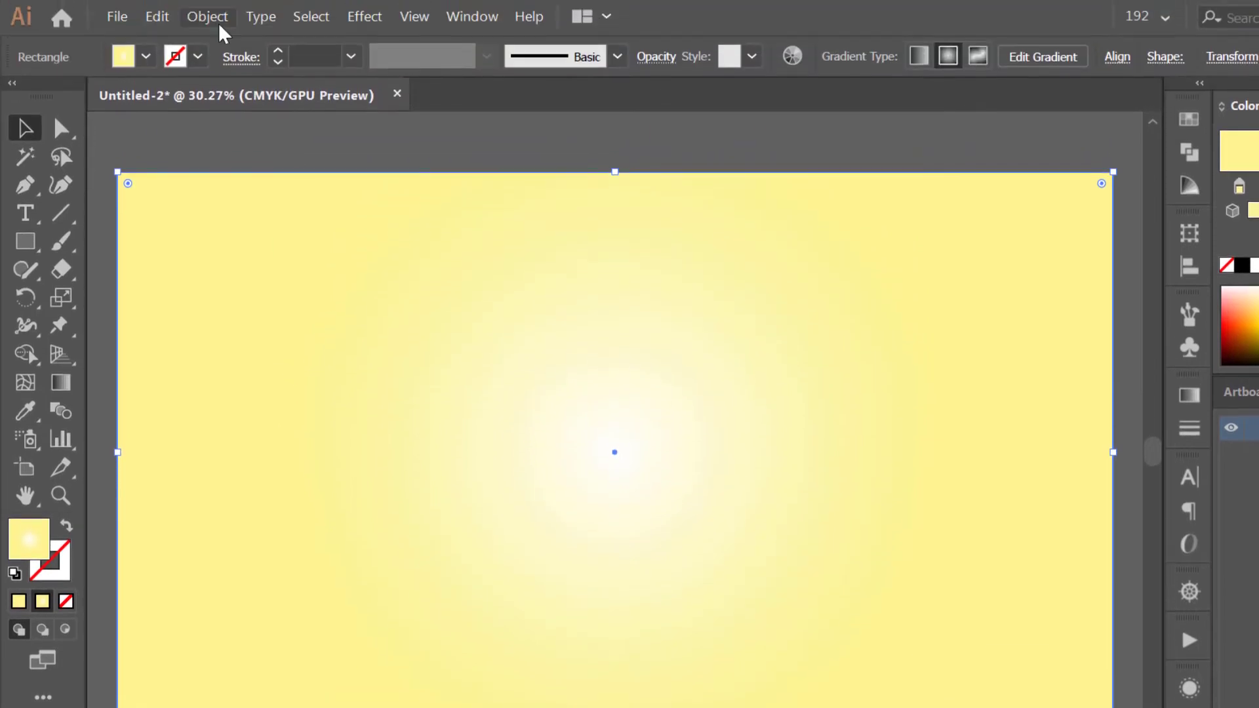
{"action": "left_click", "coordinate": [219, 23]}
{"action": "mouse_move", "coordinate": [354, 125]}
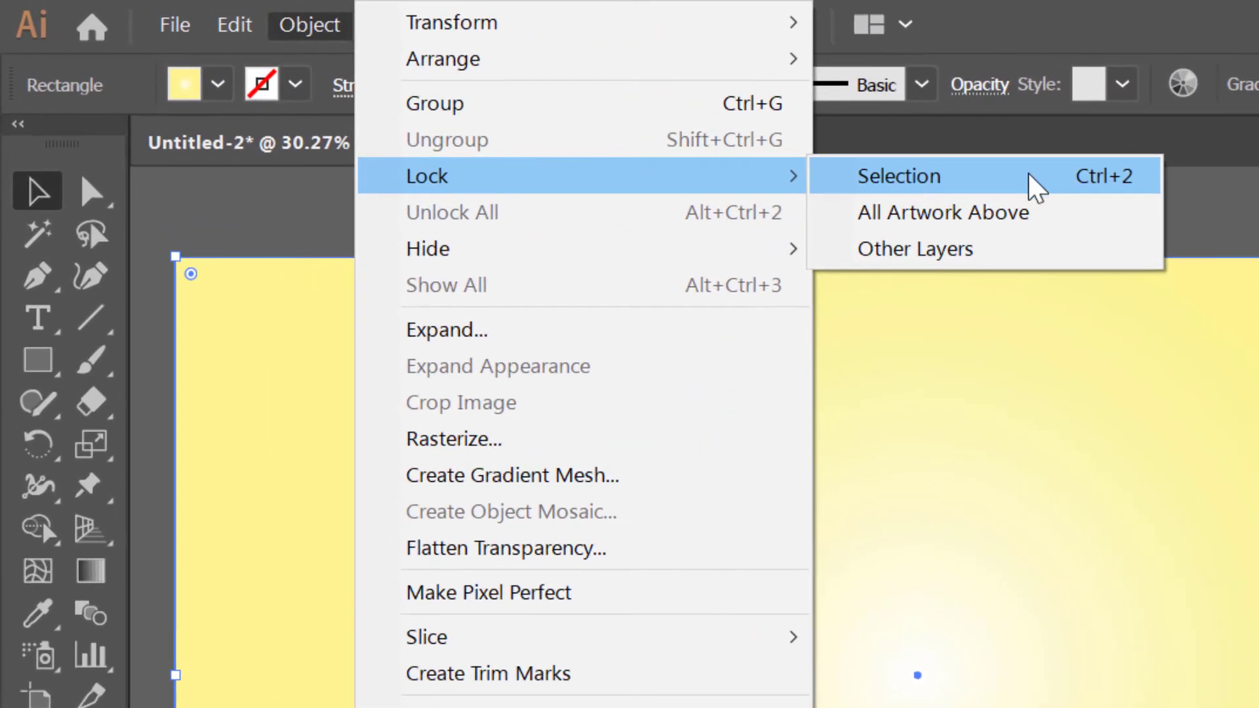
{"action": "left_click", "coordinate": [1029, 176]}
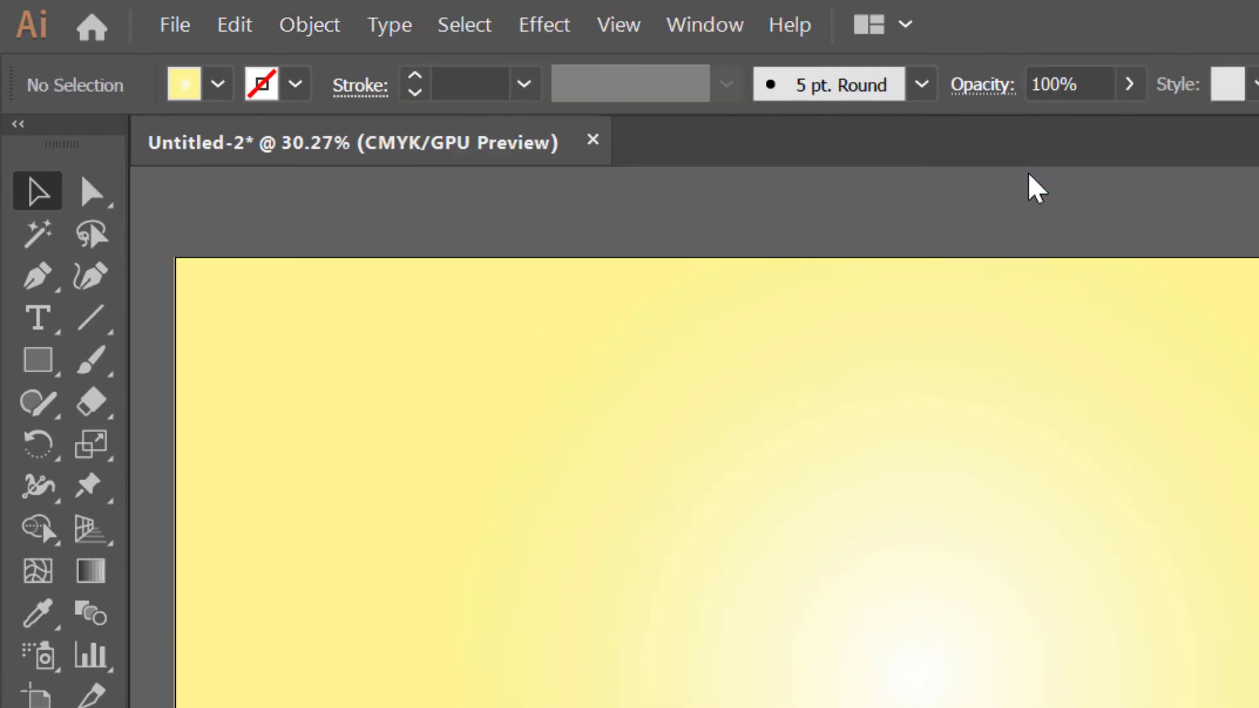
Add the letter "A" as 72 pt Myriad Pro text on the yellow background
{"action": "left_click", "coordinate": [47, 329]}
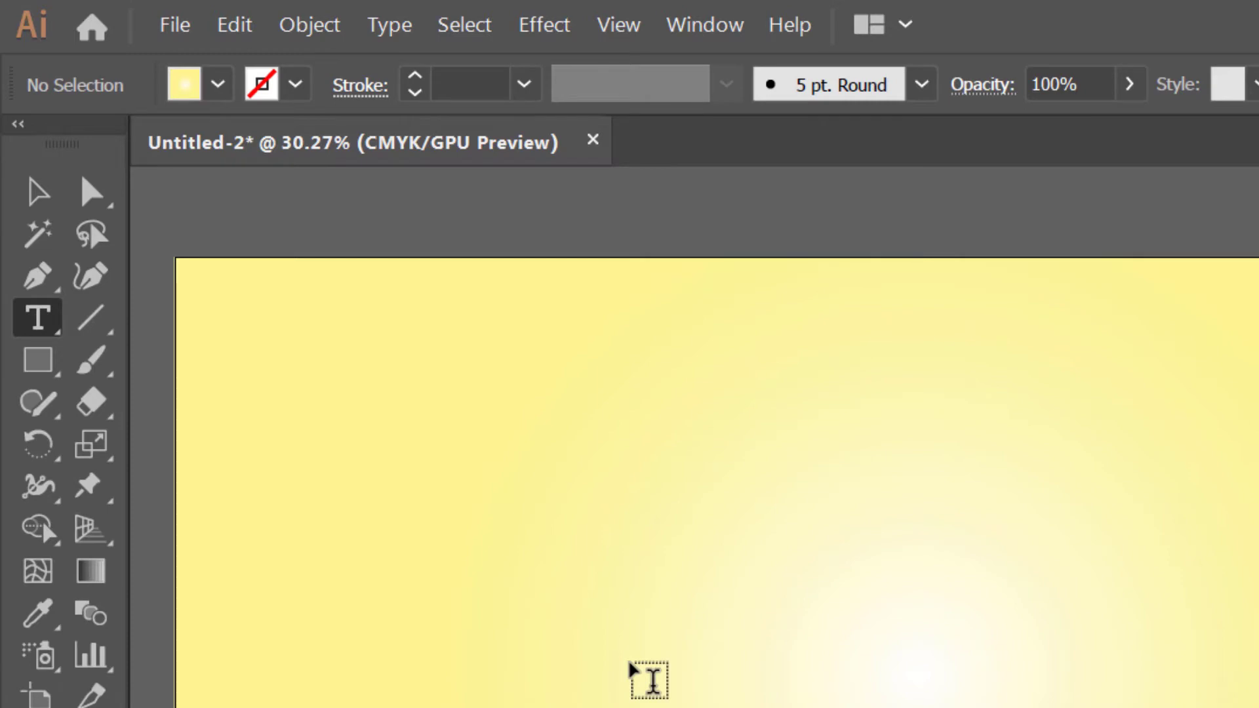
{"action": "left_click", "coordinate": [551, 631]}
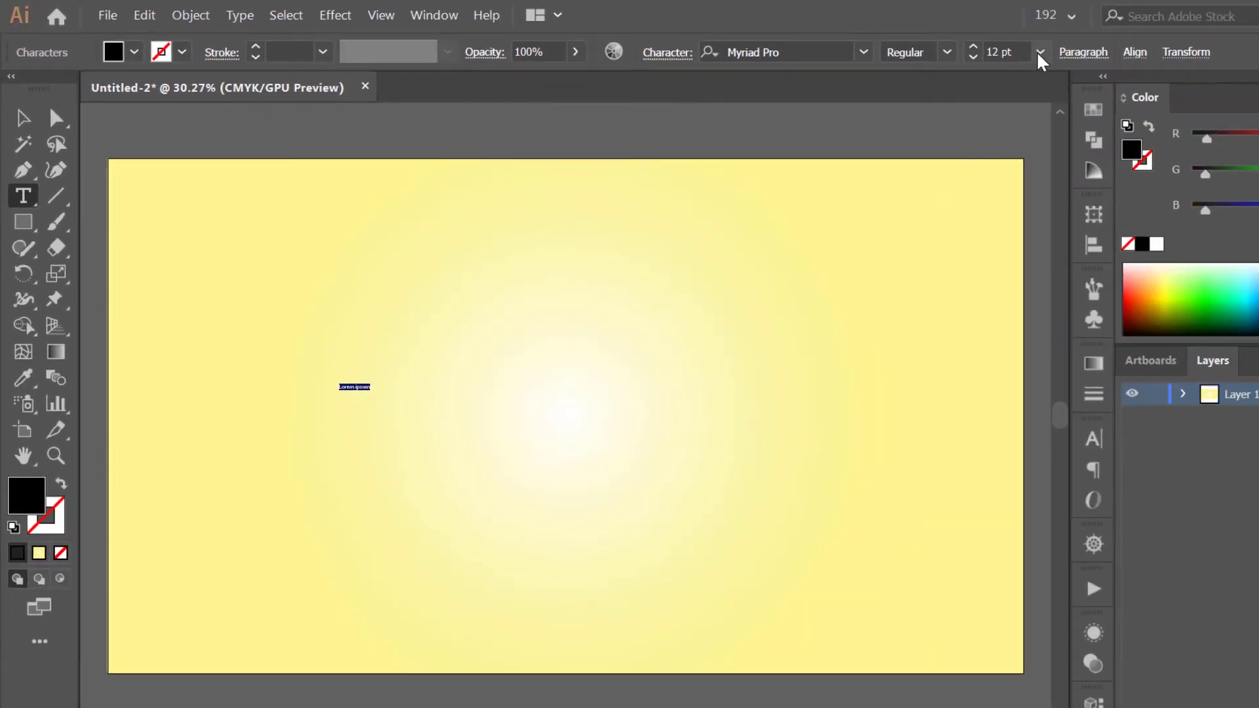
{"action": "left_click", "coordinate": [1040, 51]}
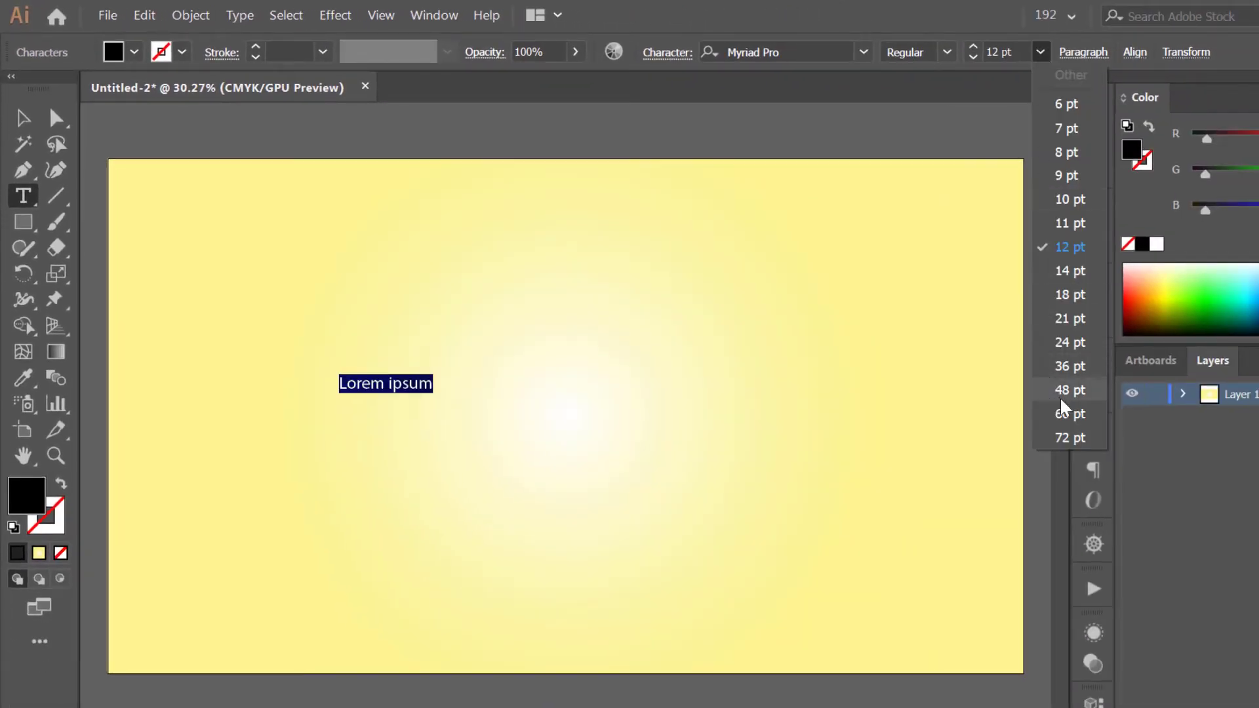
{"action": "left_click", "coordinate": [1071, 436]}
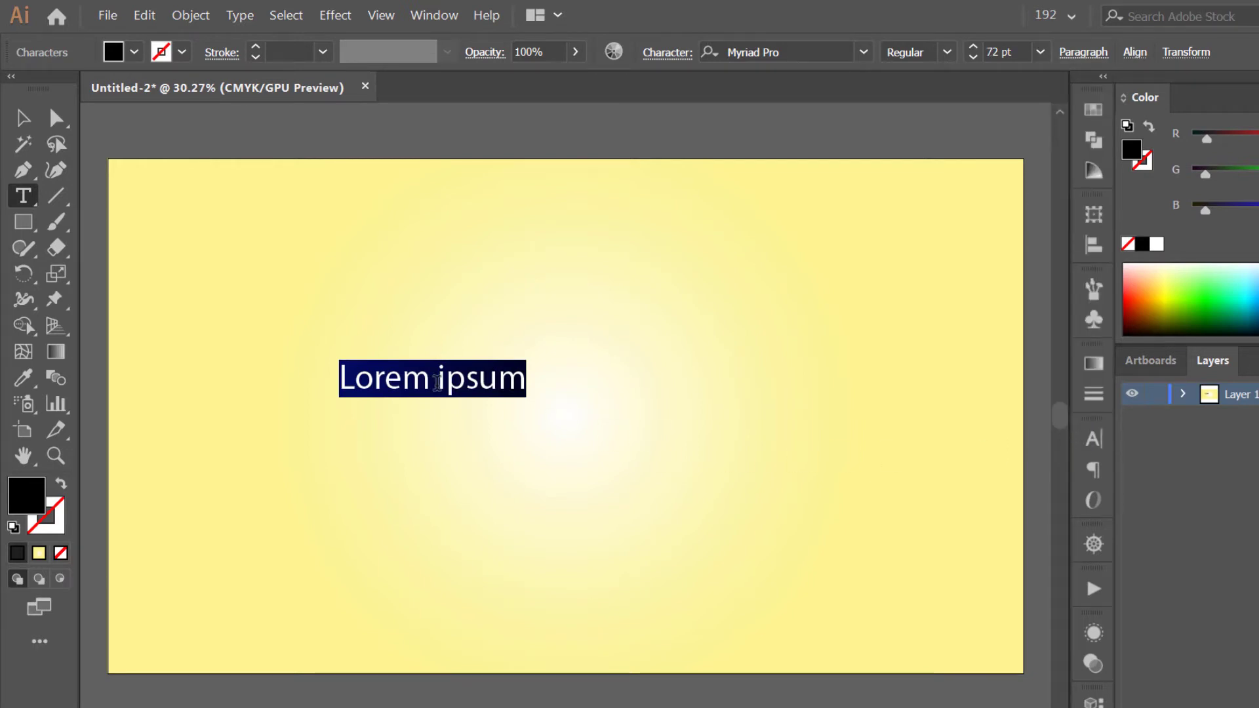
{"action": "type", "text": "A"}
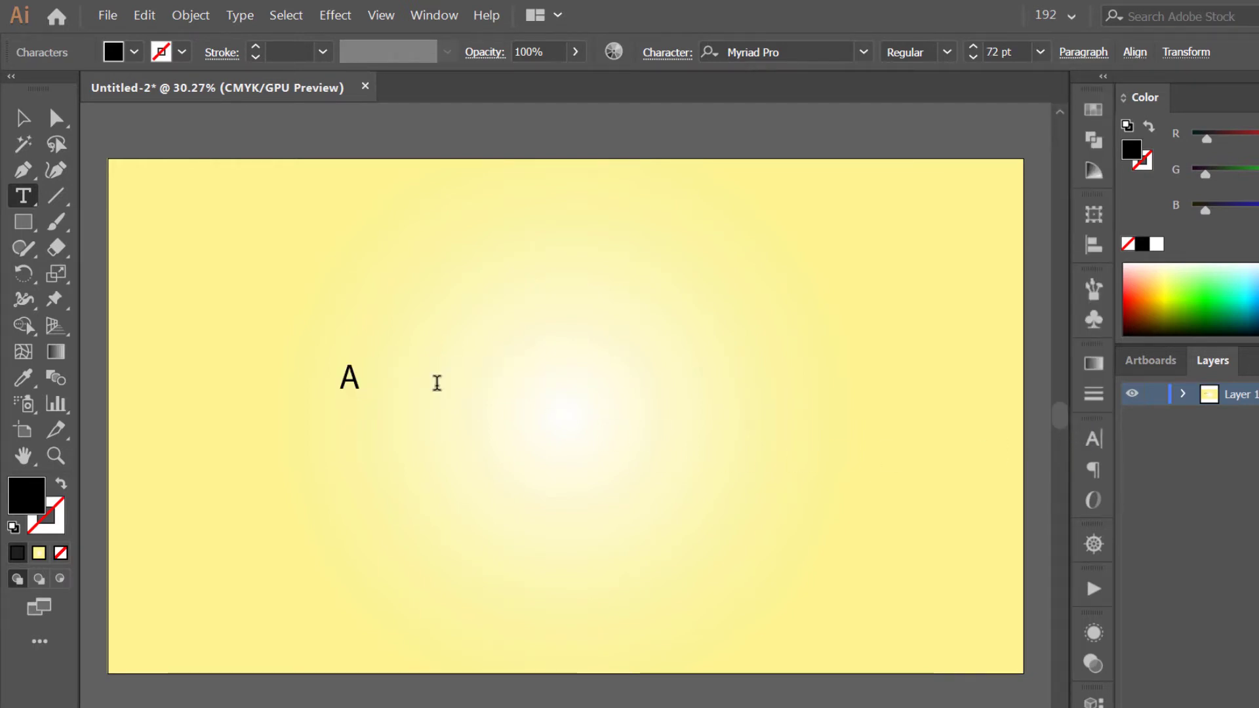
Scale the letter A up to about 701 pt and move it near the centre of the artboard
{"action": "left_click", "coordinate": [36, 126]}
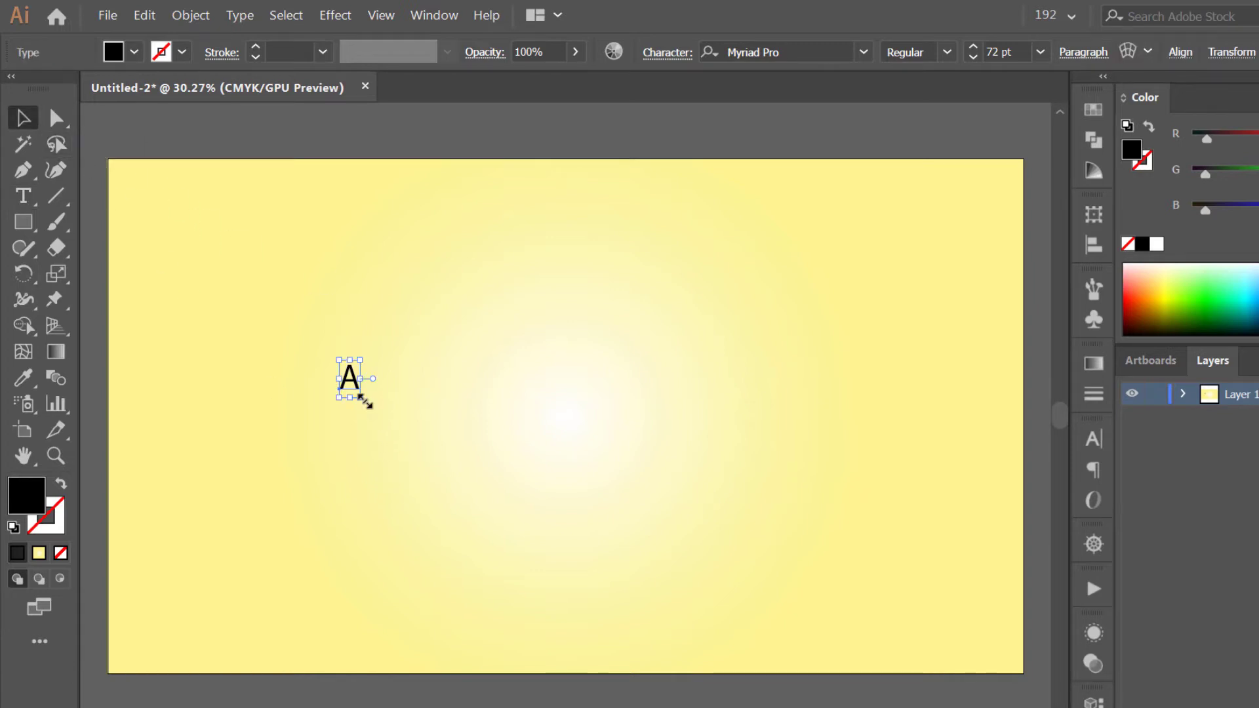
{"action": "left_click_drag", "start_coordinate": [360, 397], "coordinate": [542, 647]}
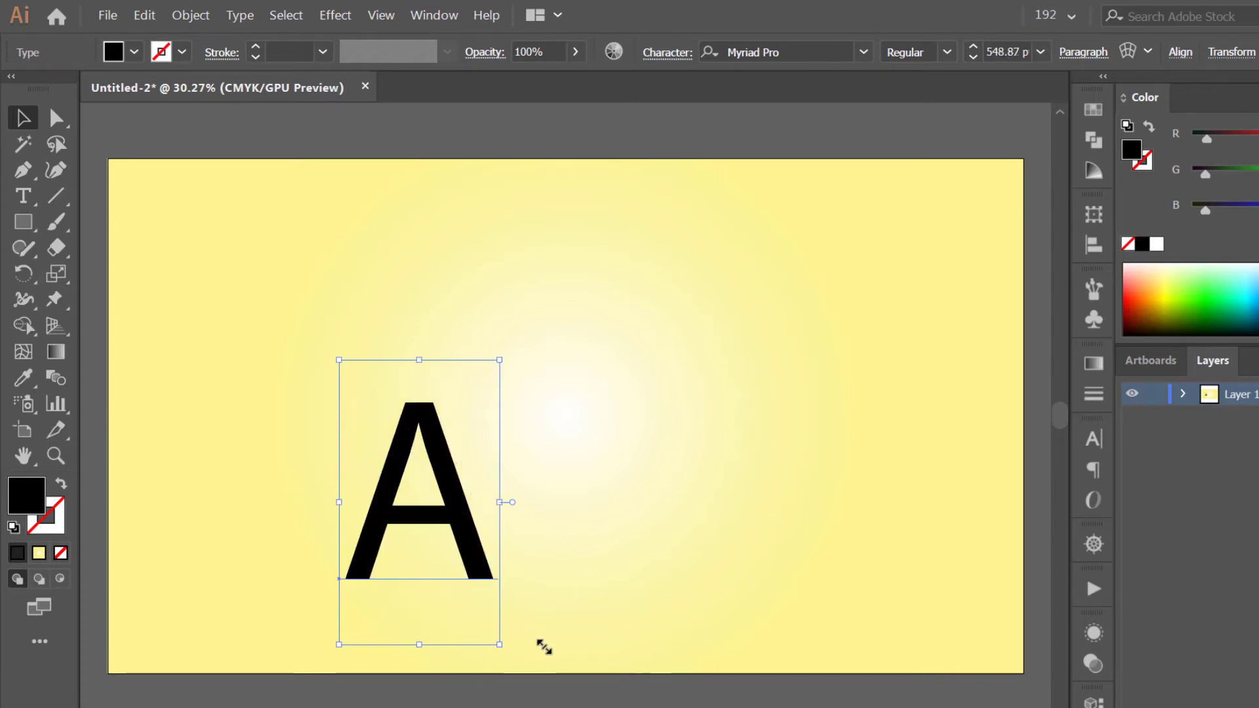
{"action": "left_click_drag", "start_coordinate": [499, 360], "coordinate": [590, 282]}
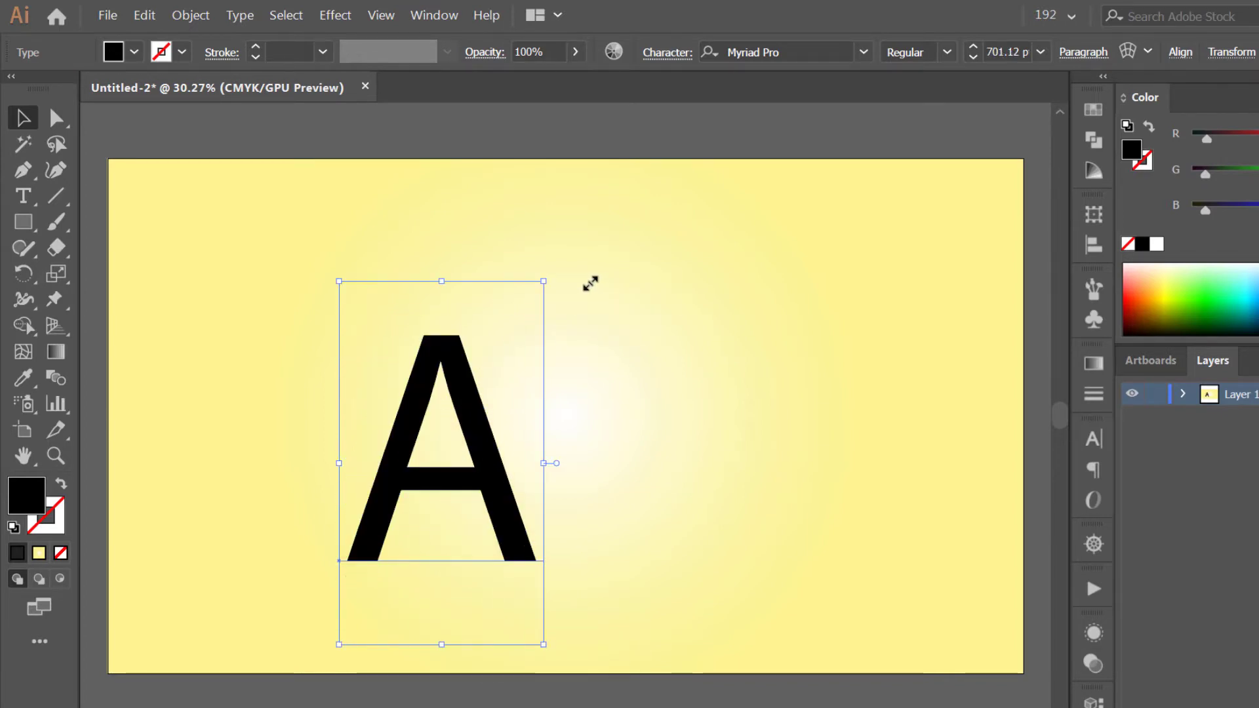
{"action": "left_click_drag", "start_coordinate": [493, 470], "coordinate": [553, 433]}
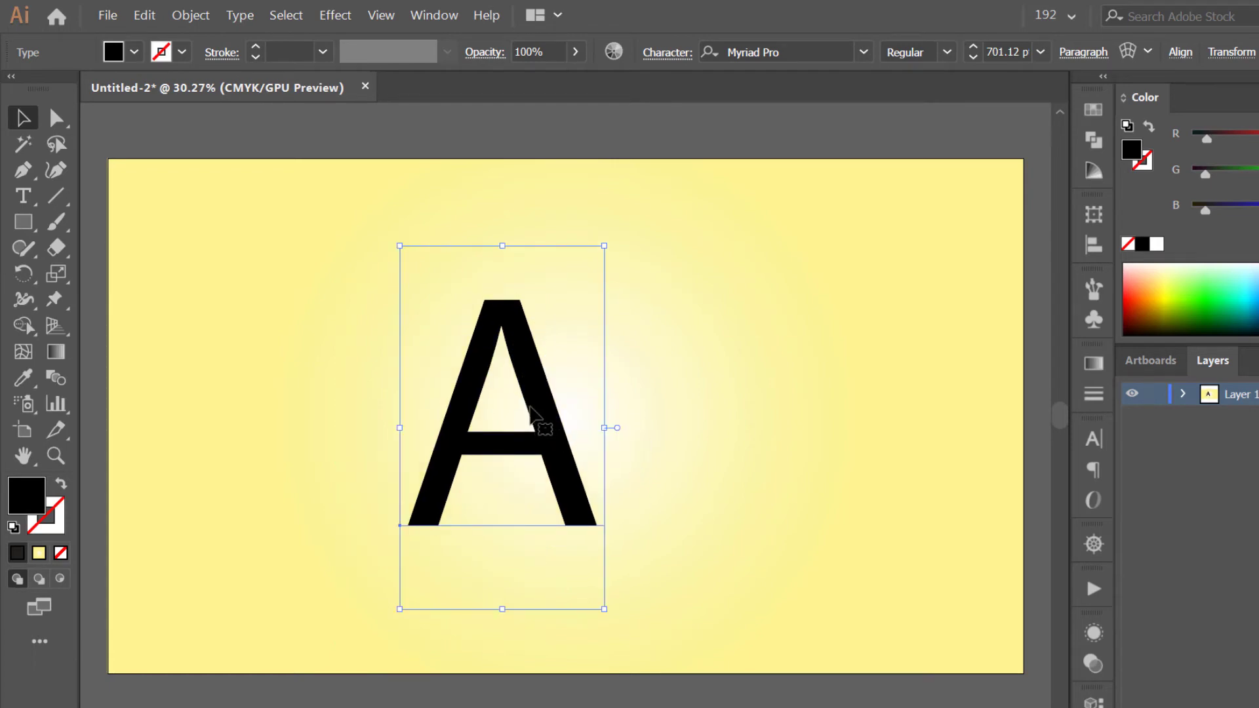
Set the letter A's font to Candy Shop Contour Personal Use
{"action": "left_click", "coordinate": [439, 19]}
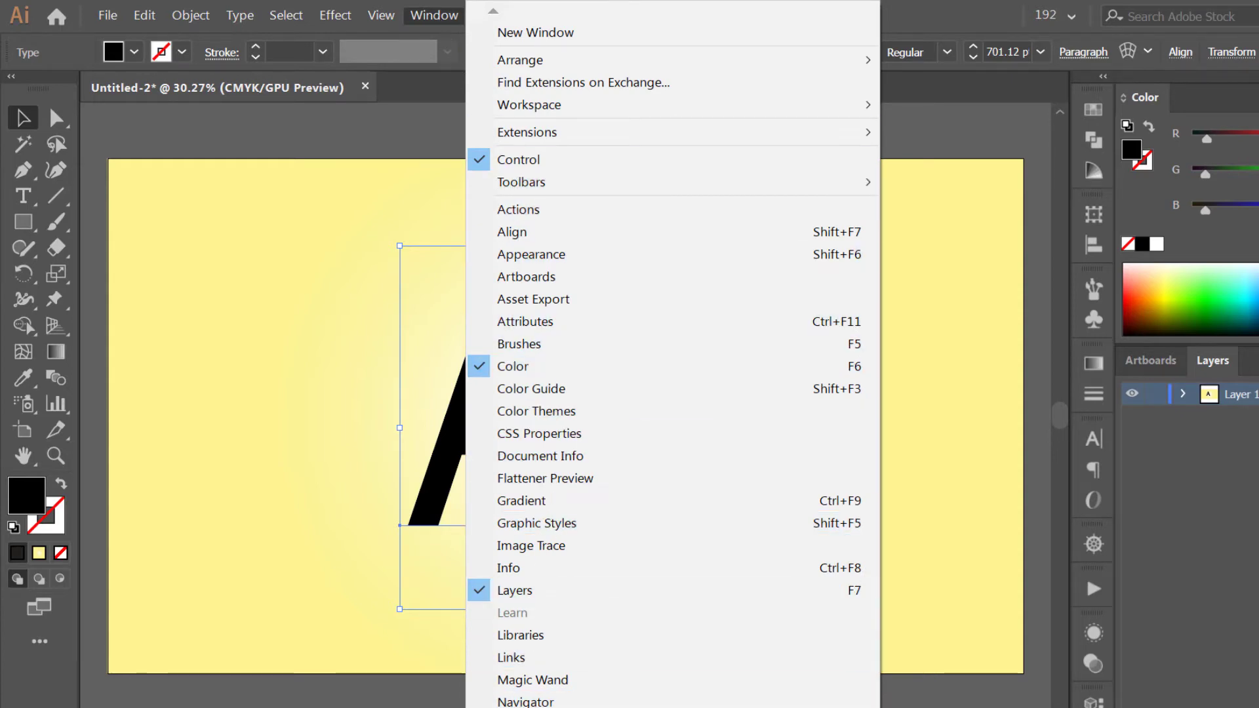
{"action": "scroll", "coordinate": [672, 358], "scroll_direction": "down", "scroll_amount": 3}
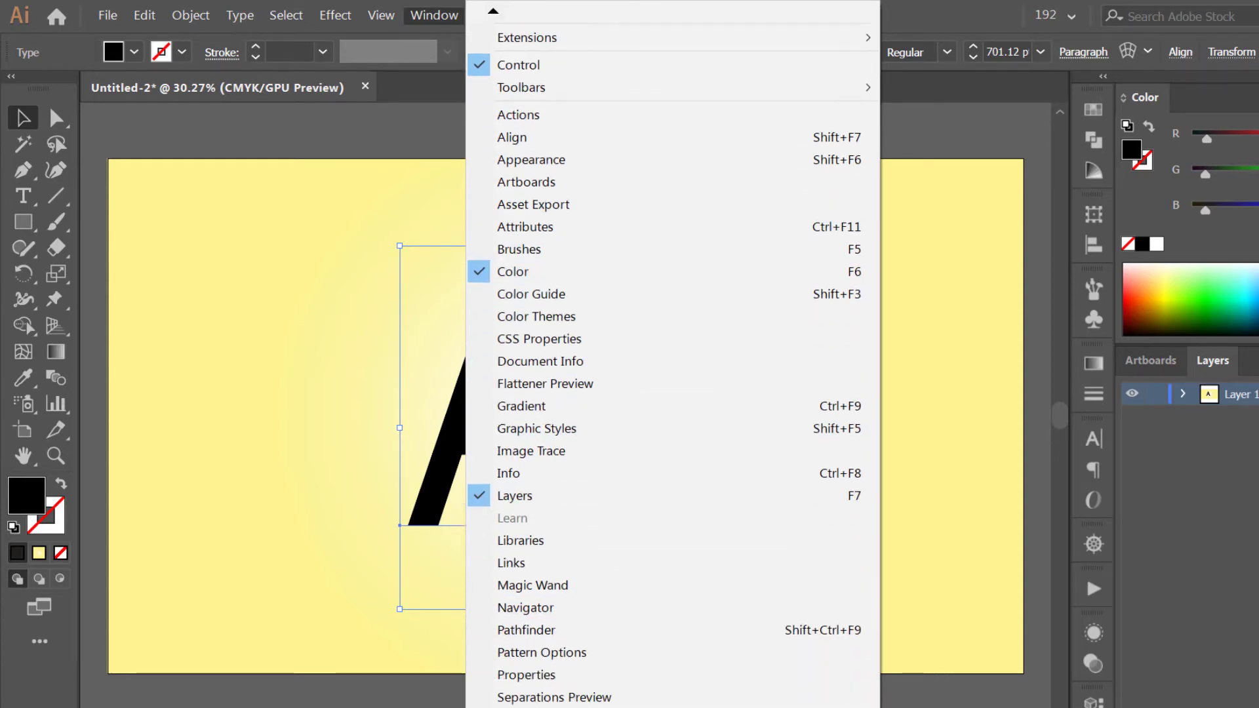
{"action": "scroll", "coordinate": [655, 688], "scroll_direction": "down", "scroll_amount": 5}
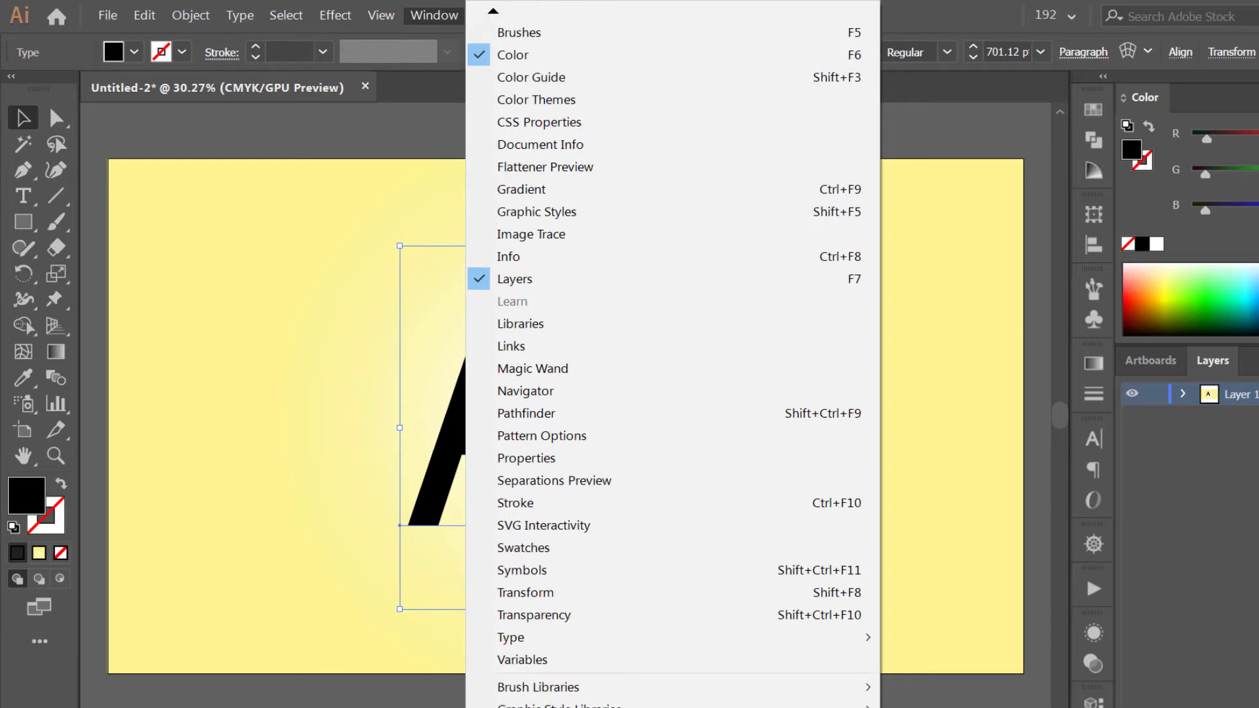
{"action": "mouse_move", "coordinate": [695, 598]}
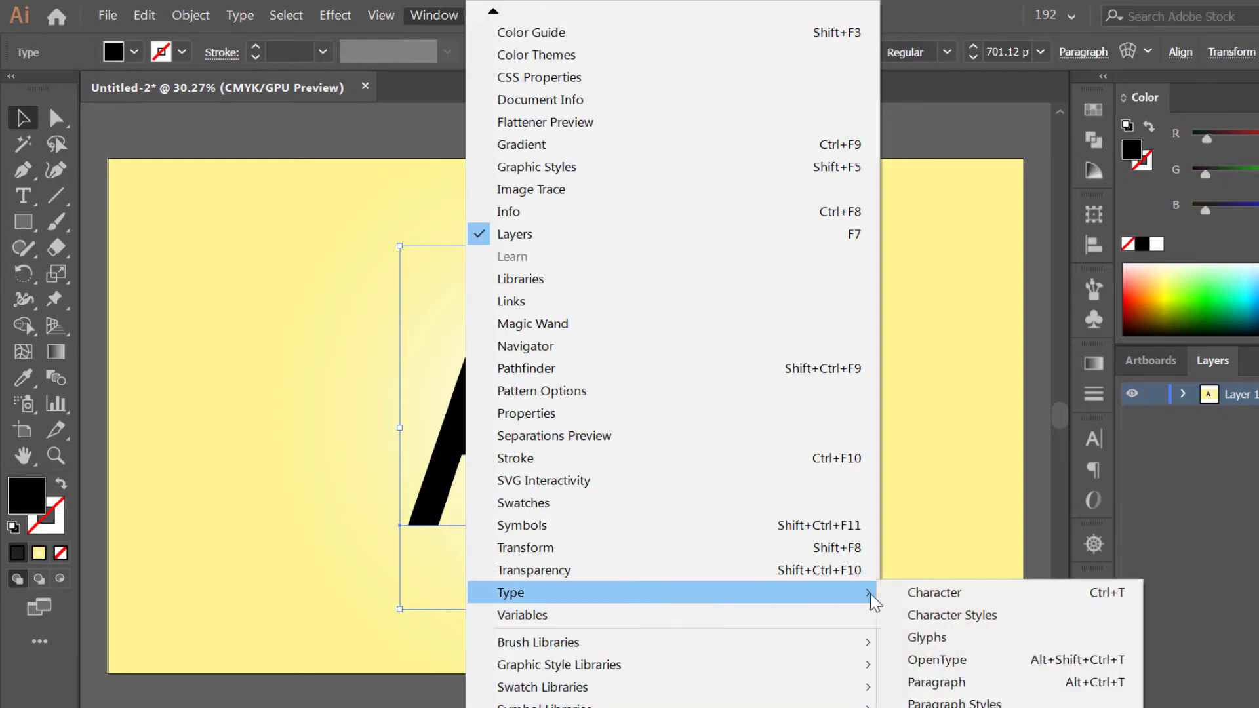
{"action": "left_click", "coordinate": [937, 599]}
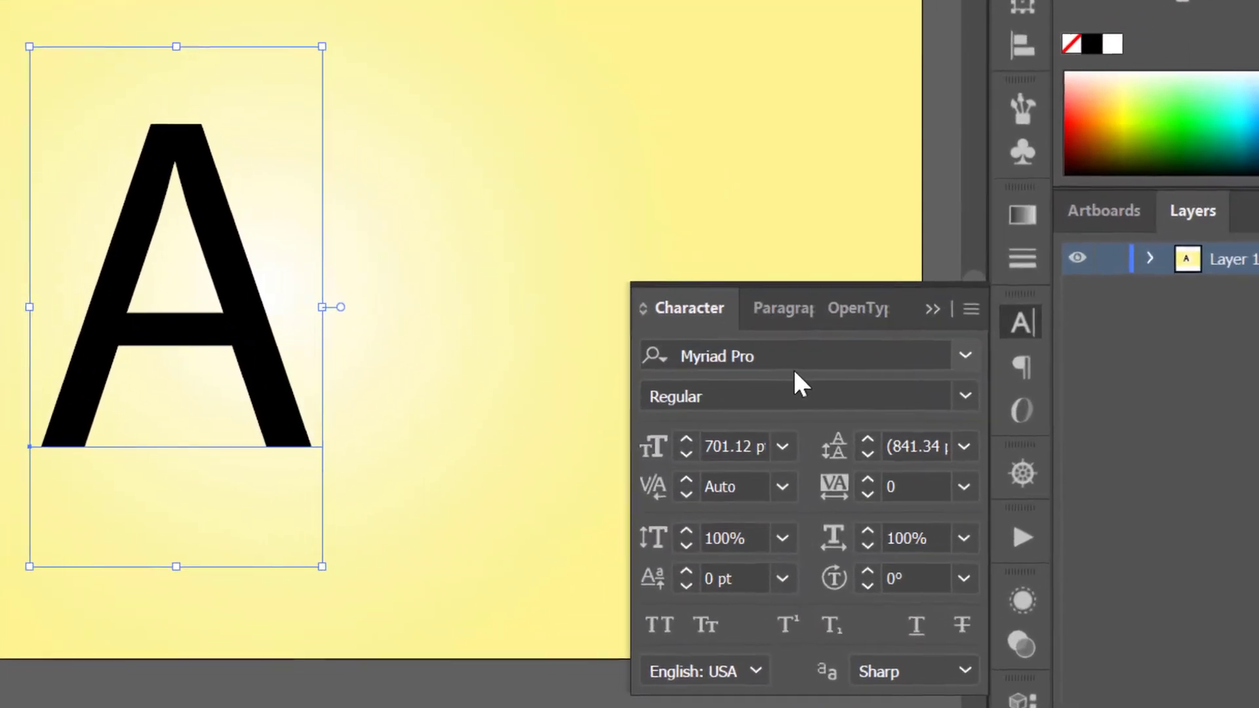
{"action": "left_click", "coordinate": [934, 466]}
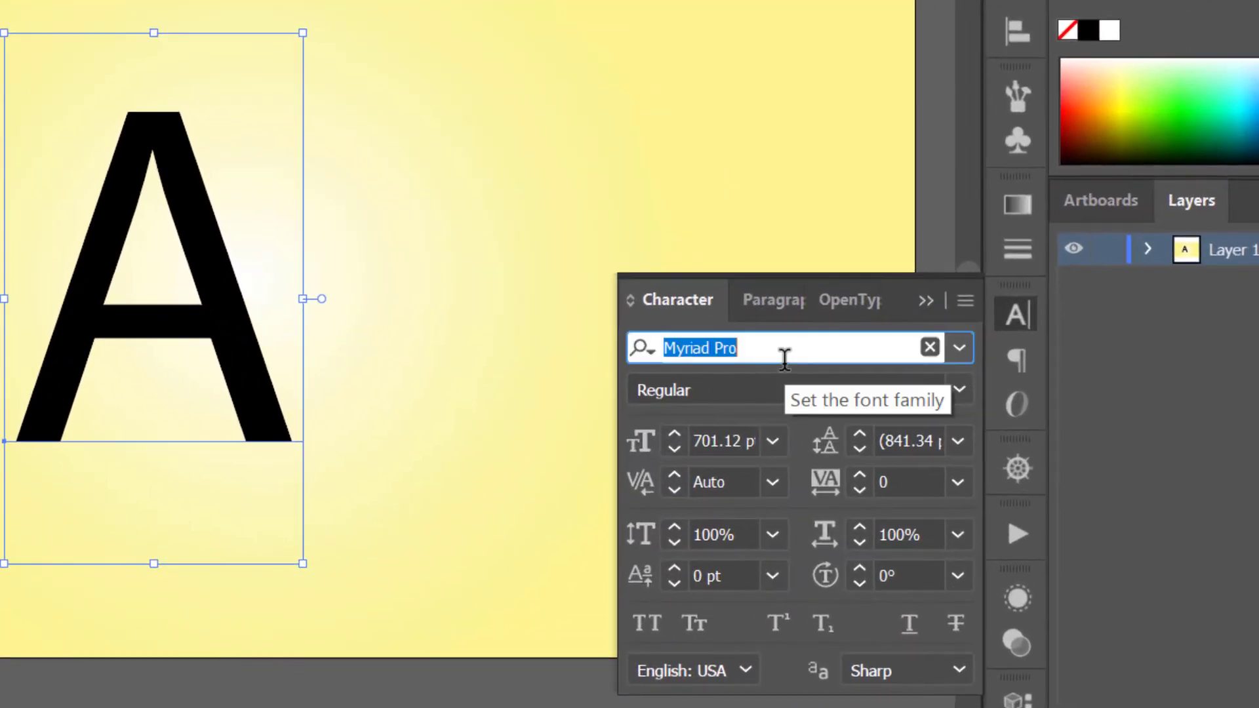
{"action": "type", "text": "cand"}
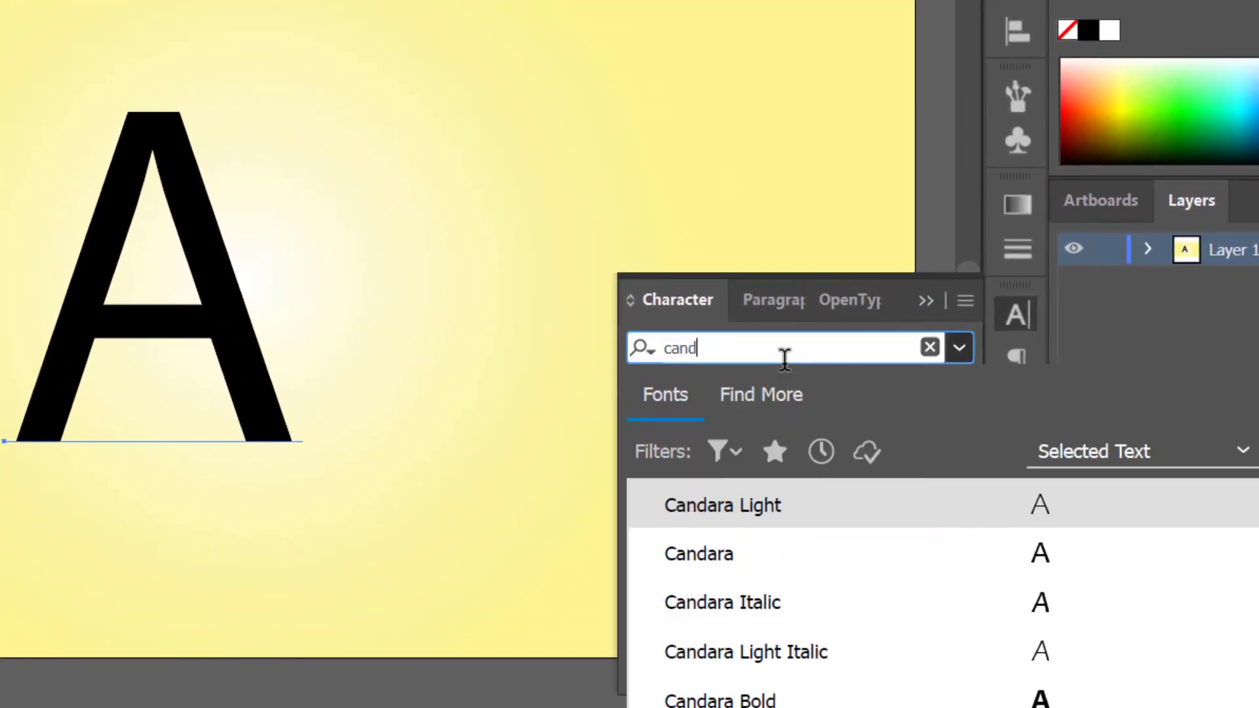
{"action": "type", "text": "y"}
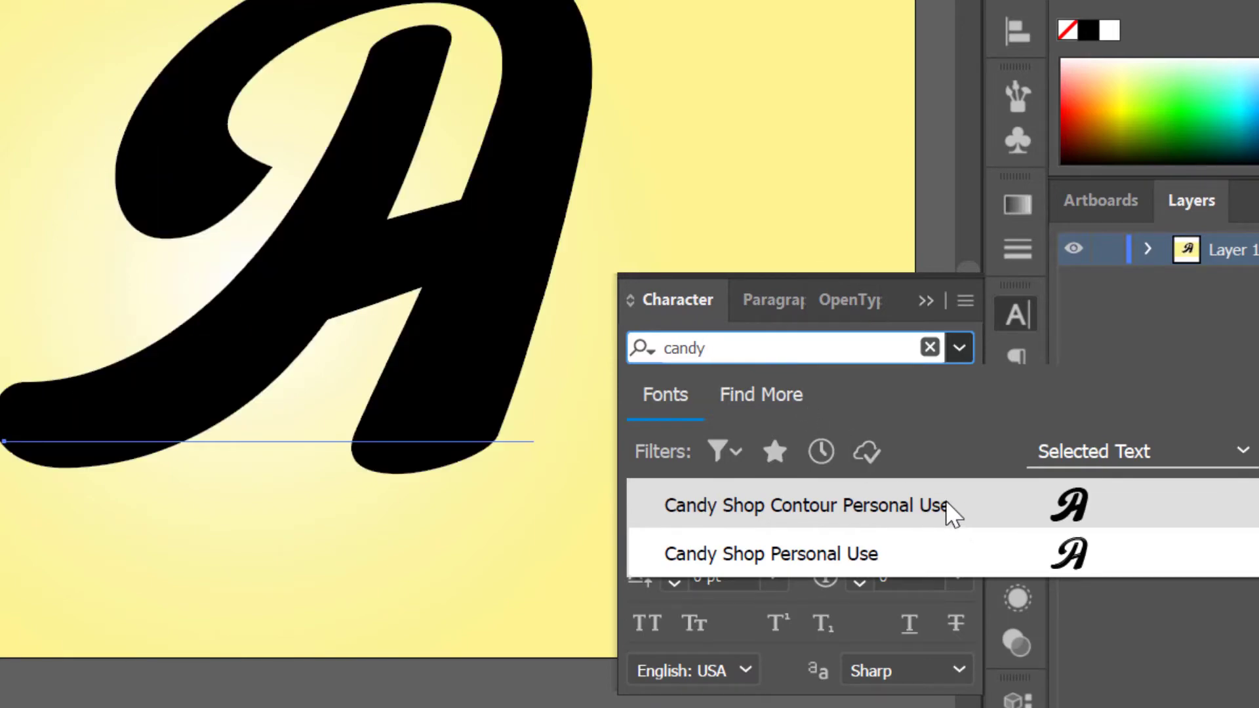
{"action": "left_click", "coordinate": [945, 501]}
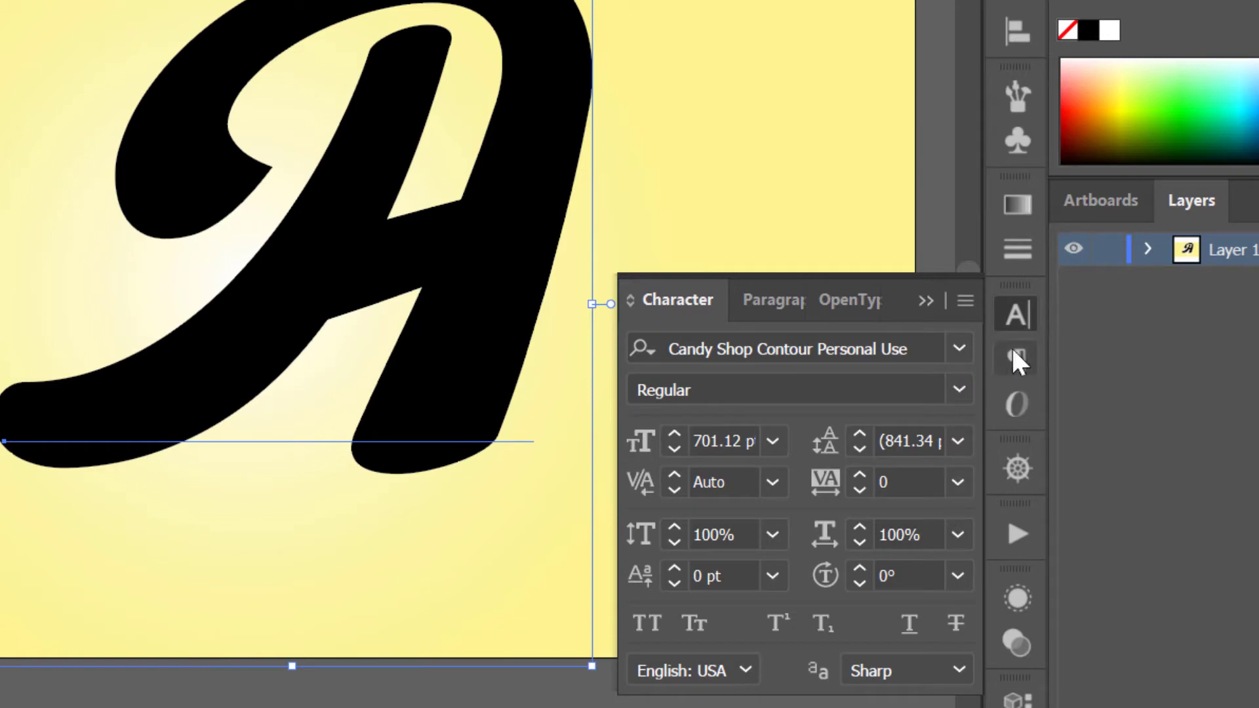
{"action": "left_click", "coordinate": [1018, 320]}
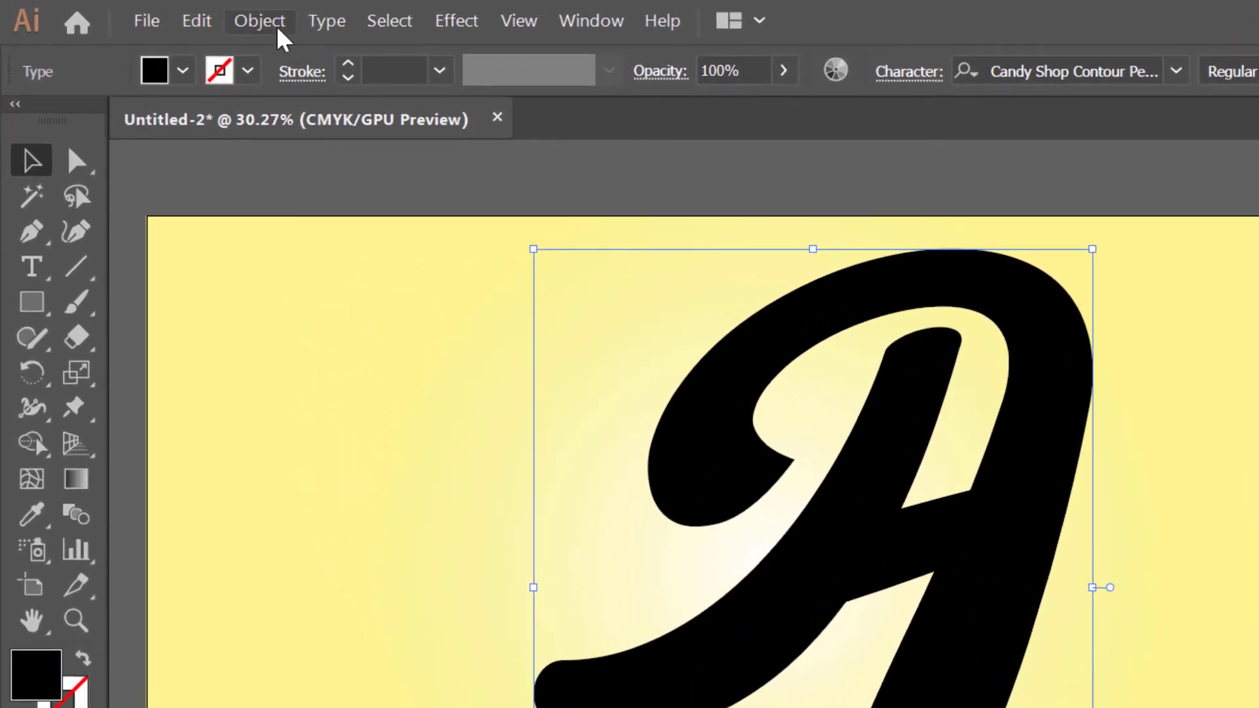
Convert the letter A to outlines and scale it down proportionally to about three quarters of its size
{"action": "left_click", "coordinate": [315, 22]}
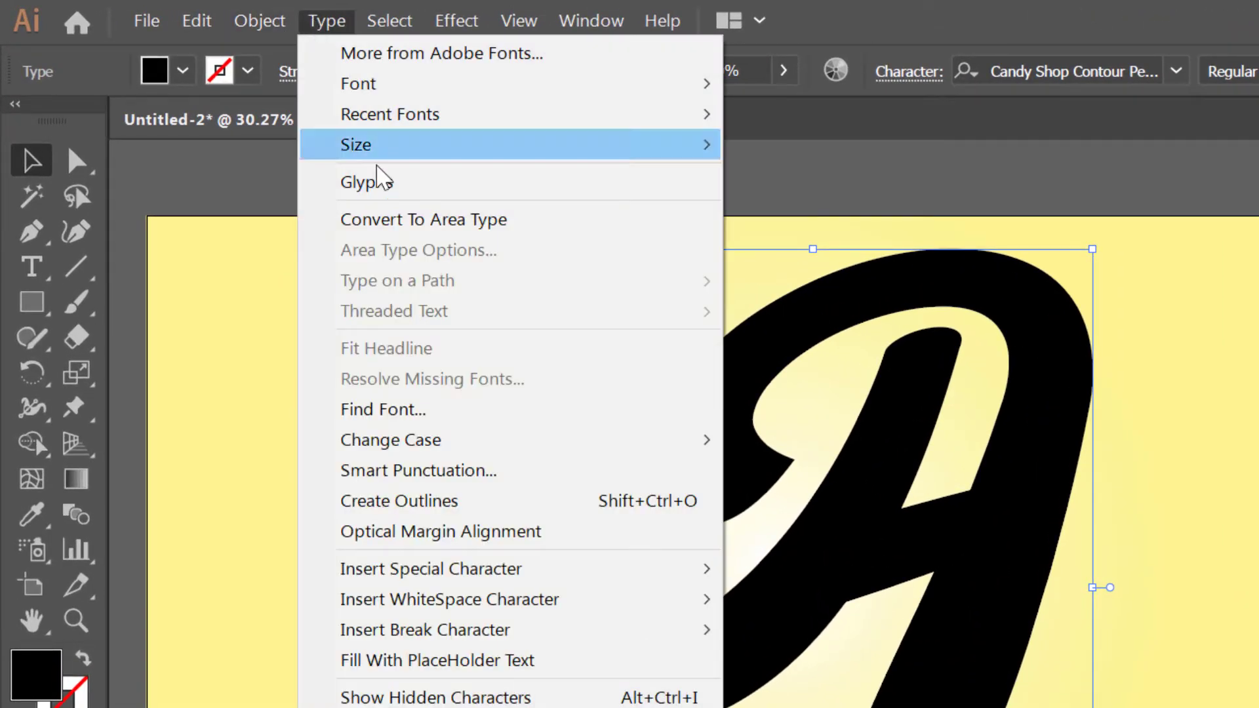
{"action": "left_click", "coordinate": [556, 515]}
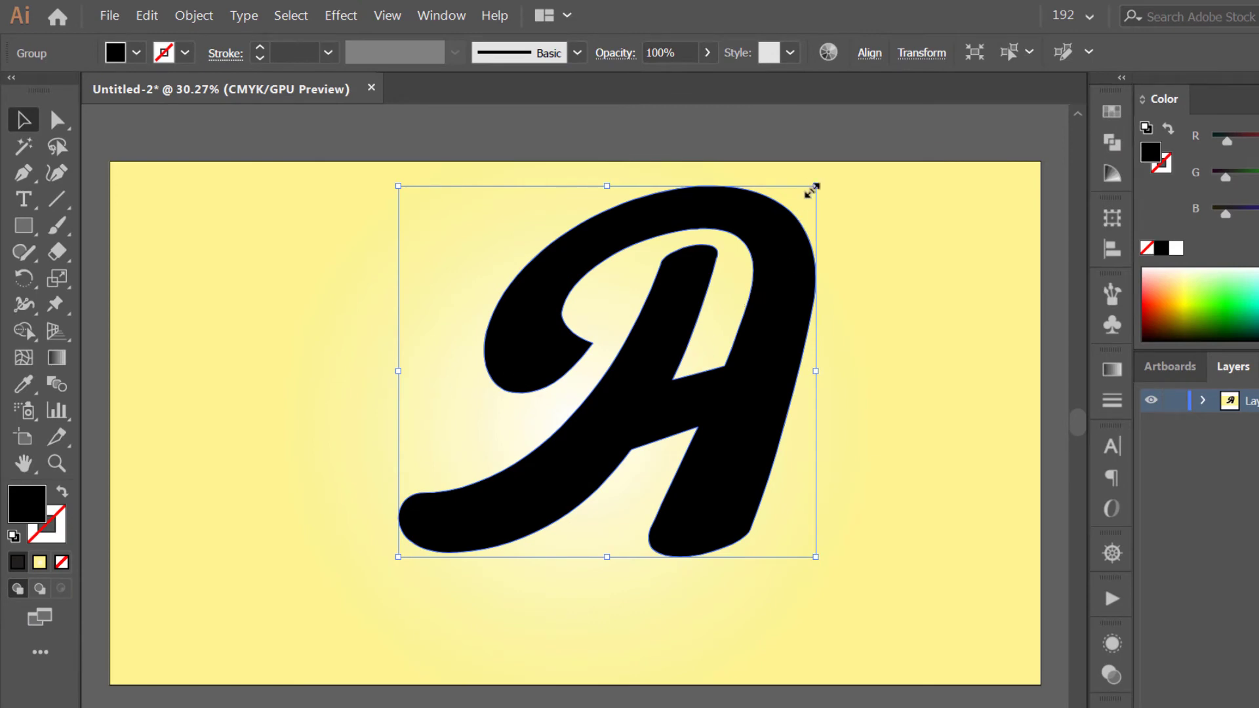
{"action": "left_click_drag", "start_coordinate": [816, 186], "coordinate": [714, 276]}
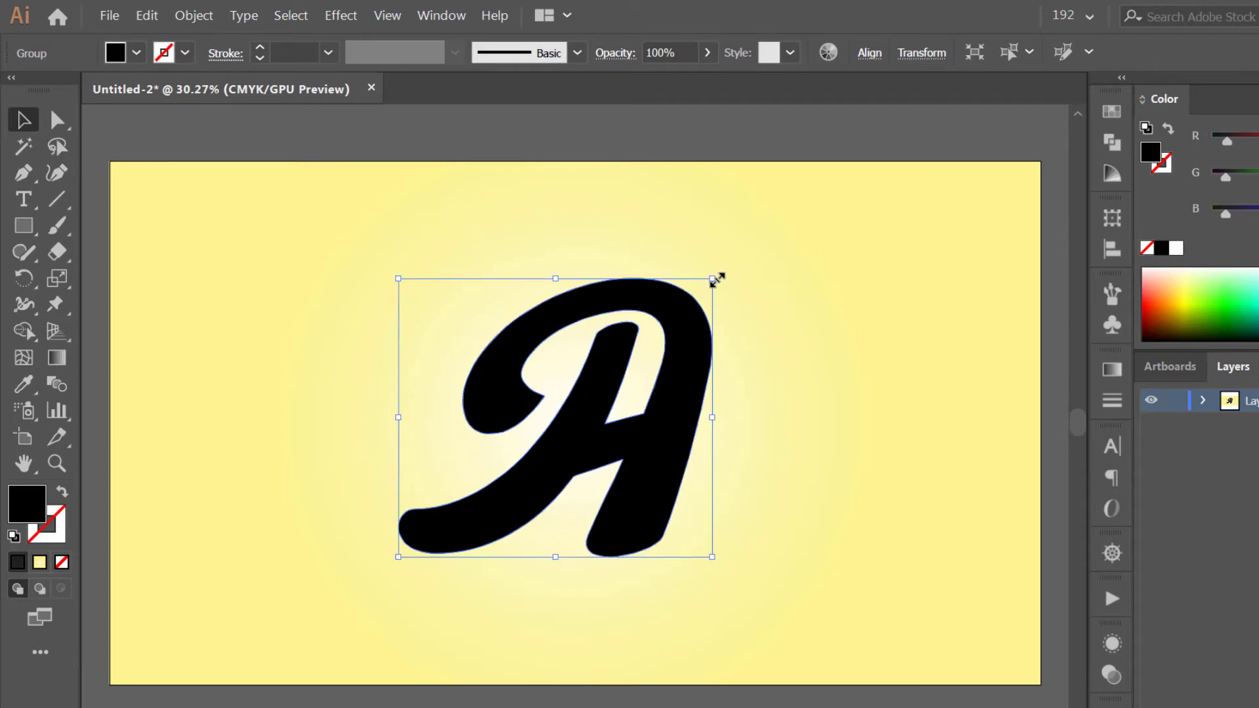
Centre the outlined letter horizontally and vertically on the artboard
{"action": "left_click", "coordinate": [870, 53]}
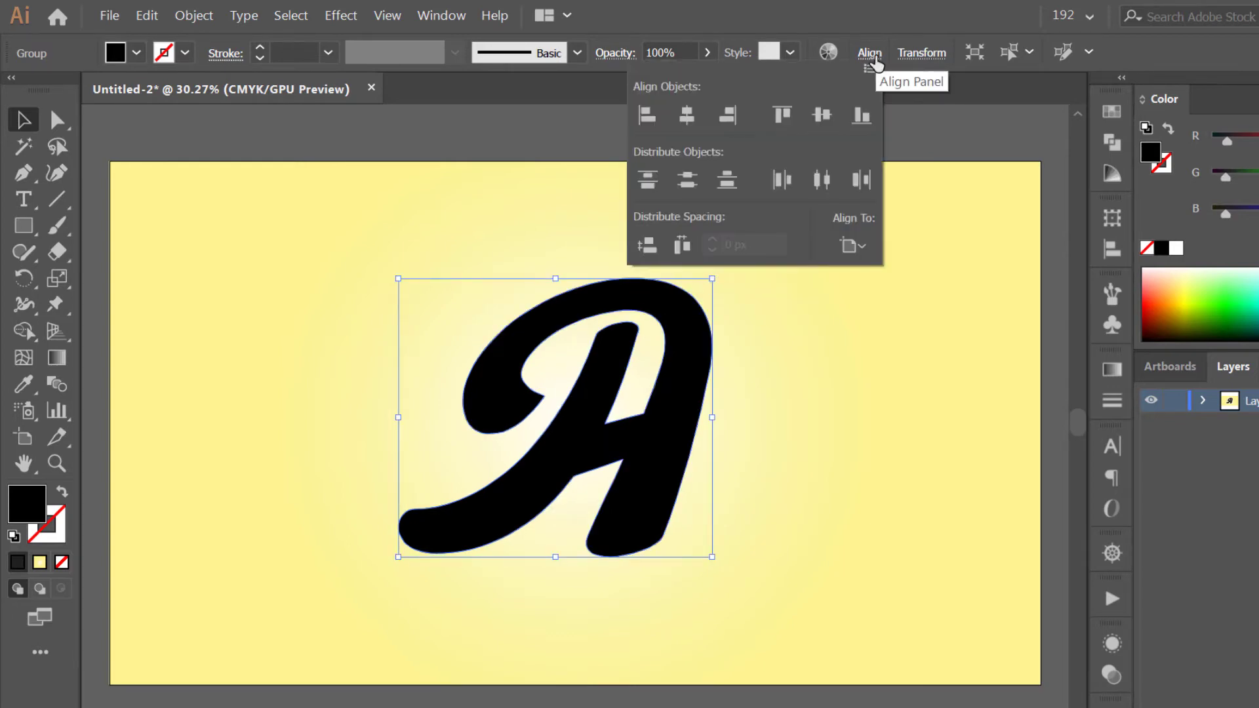
{"action": "left_click", "coordinate": [853, 244]}
{"action": "left_click", "coordinate": [881, 320]}
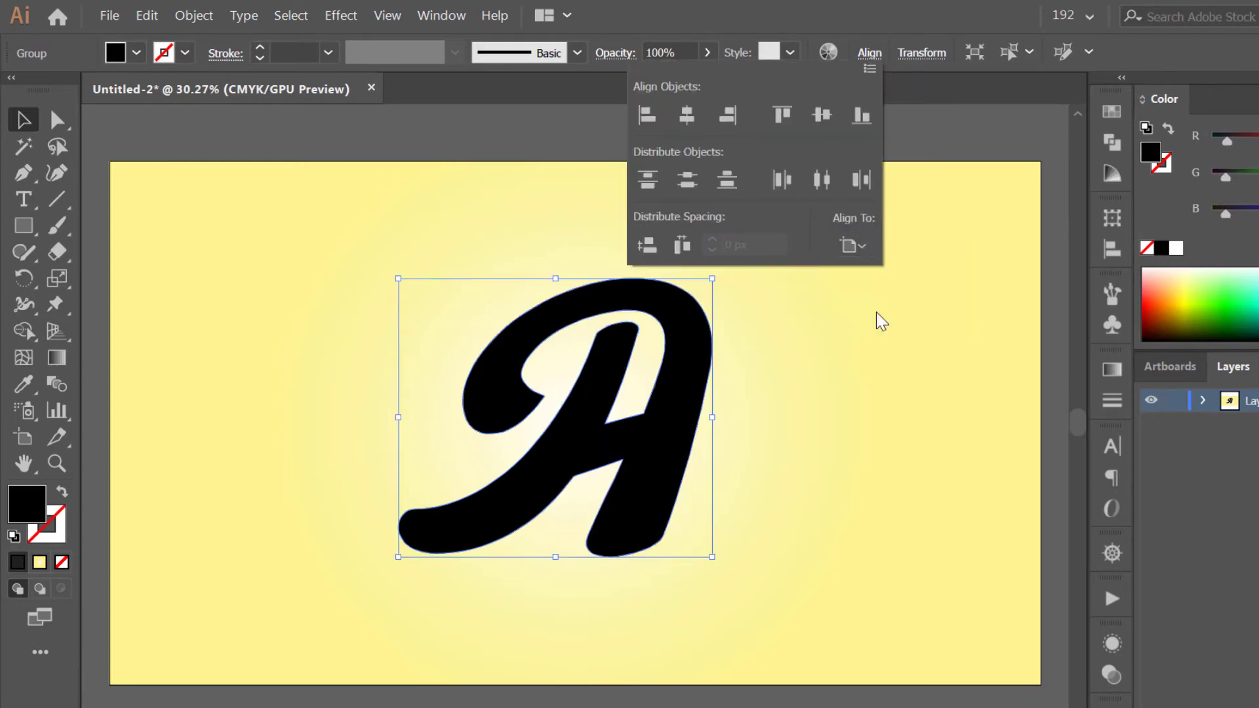
{"action": "left_click", "coordinate": [687, 123]}
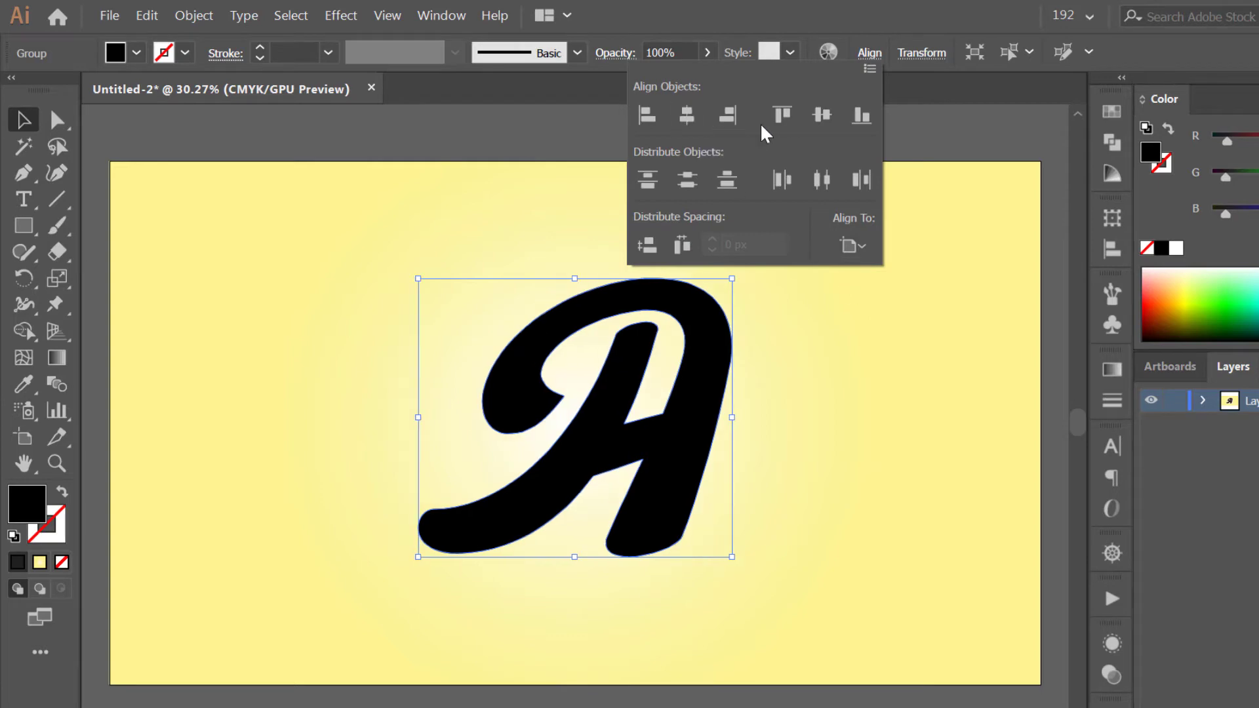
{"action": "left_click", "coordinate": [819, 118]}
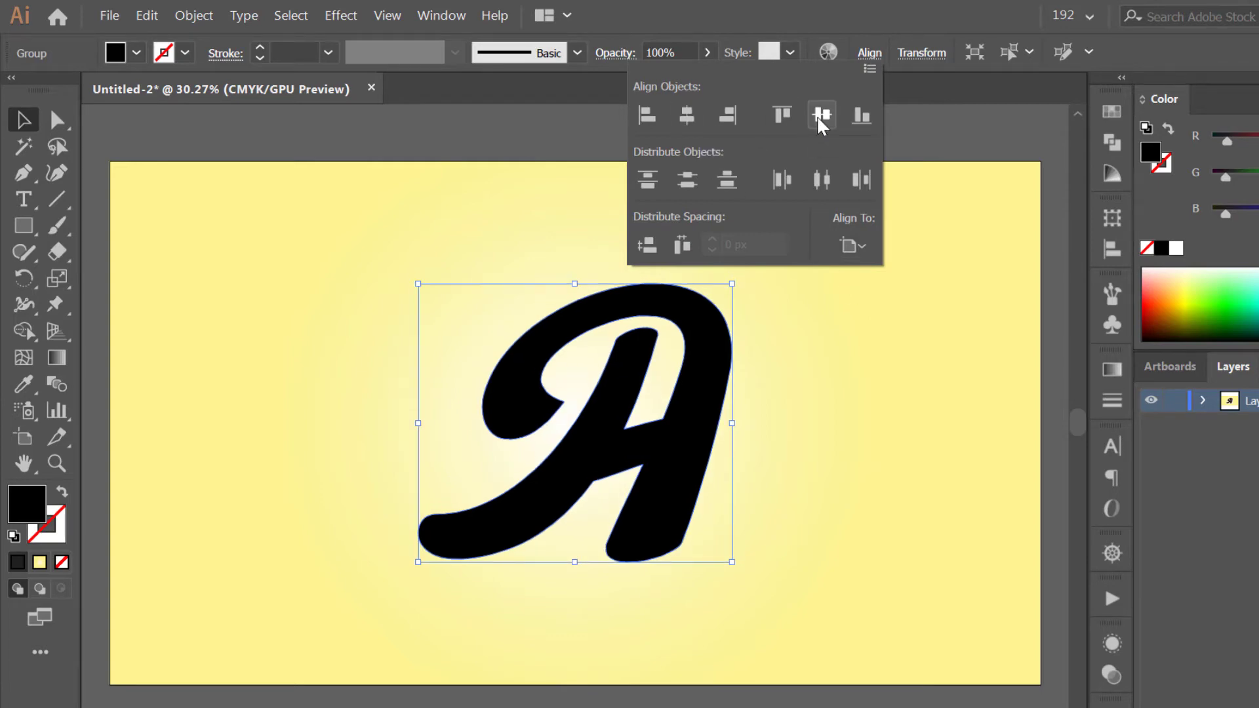
{"action": "left_click", "coordinate": [867, 55]}
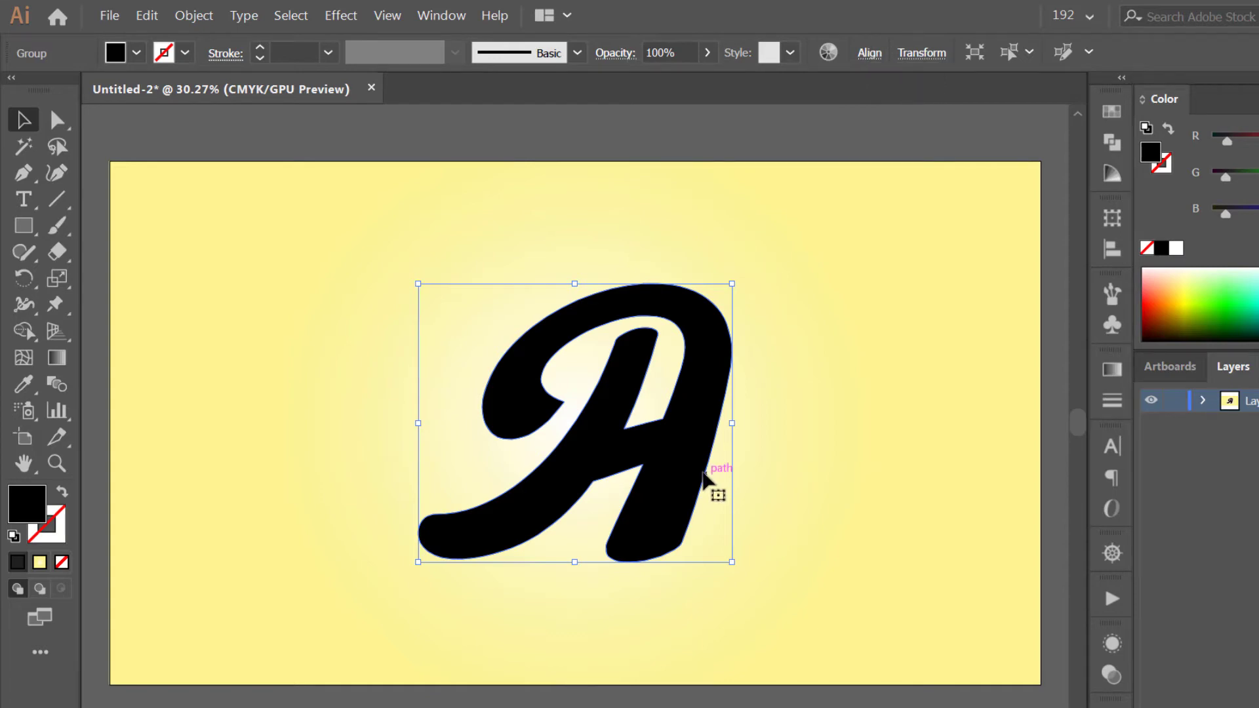
Draw a long, very thin horizontal rectangle below the letter and fill it with white
{"action": "left_click", "coordinate": [37, 230]}
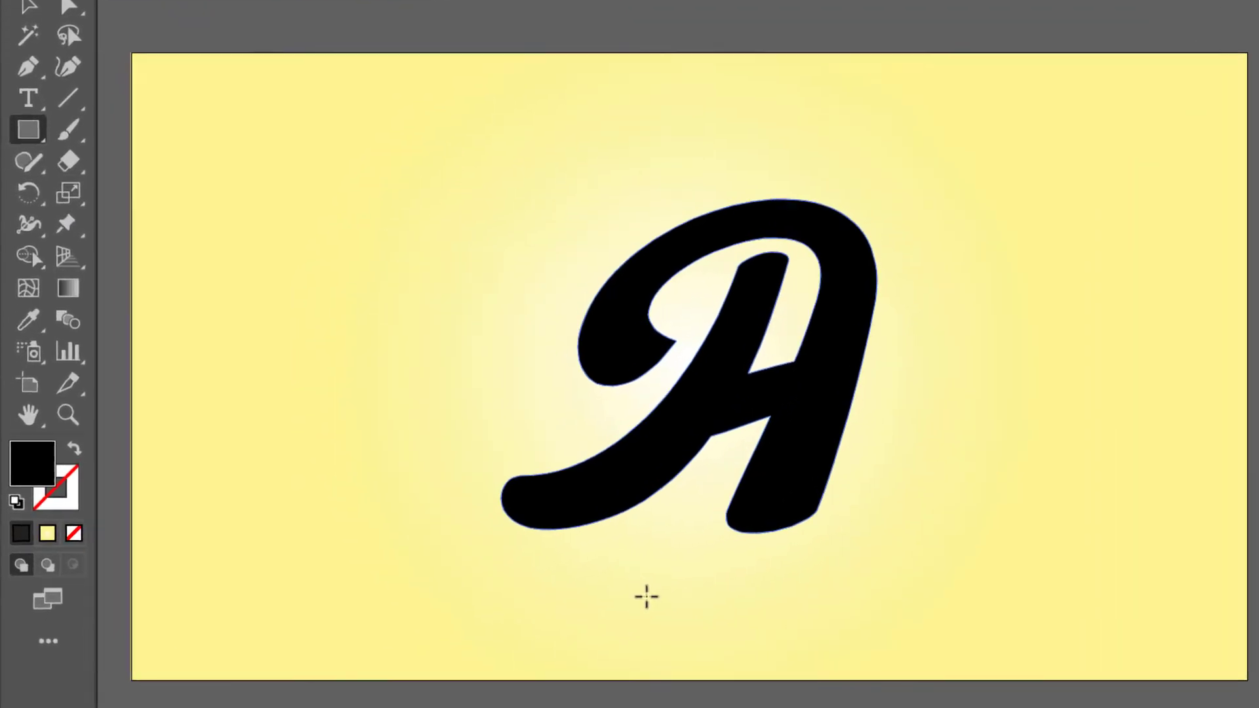
{"action": "left_click_drag", "start_coordinate": [536, 614], "coordinate": [646, 620]}
{"action": "left_click_drag", "start_coordinate": [869, 593], "coordinate": [890, 592]}
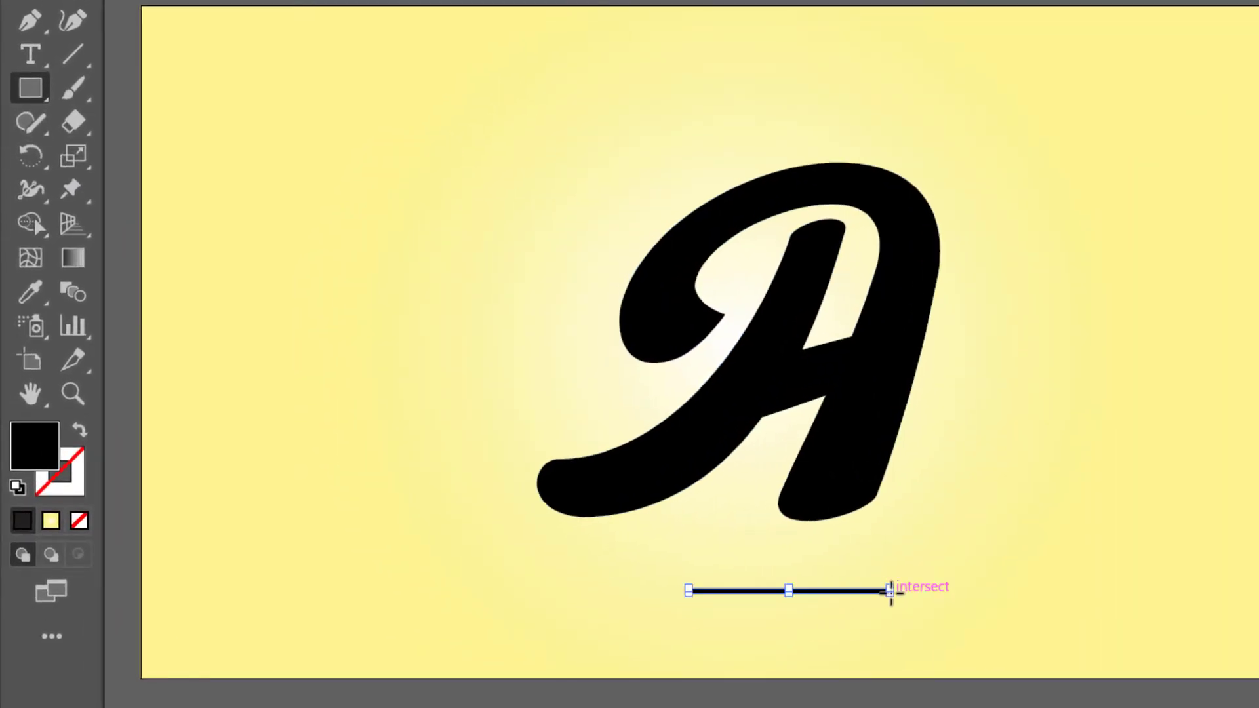
{"action": "double_click", "coordinate": [43, 459]}
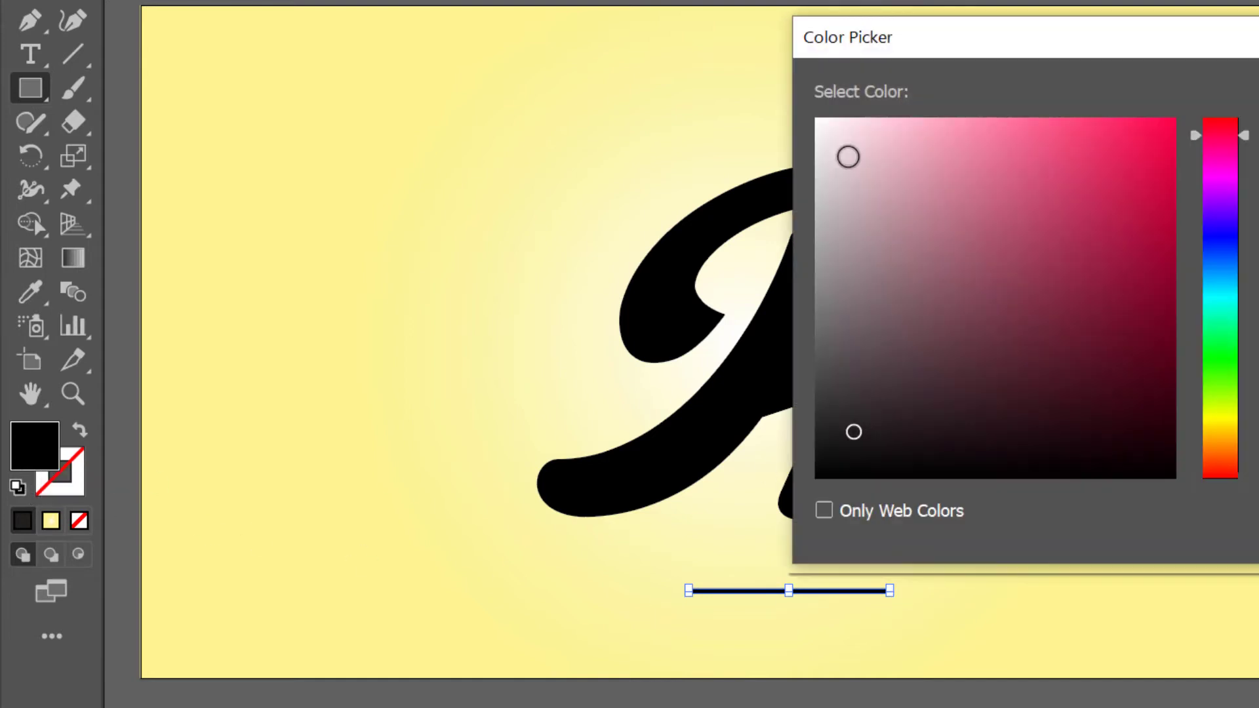
{"action": "left_click_drag", "start_coordinate": [848, 154], "coordinate": [813, 124]}
{"action": "key", "text": "Return"}
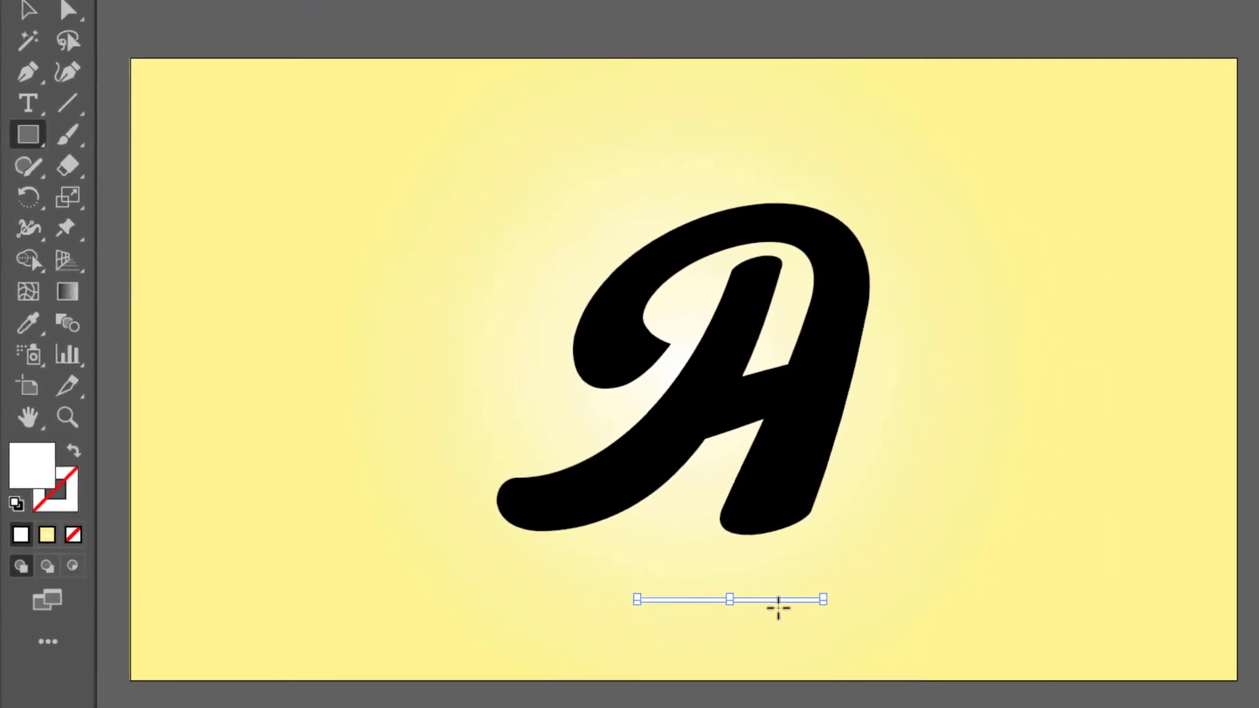
Tilt the white strip slightly upward to the right and place it across the A's right leg, just below the crossbar
{"action": "left_click", "coordinate": [39, 16]}
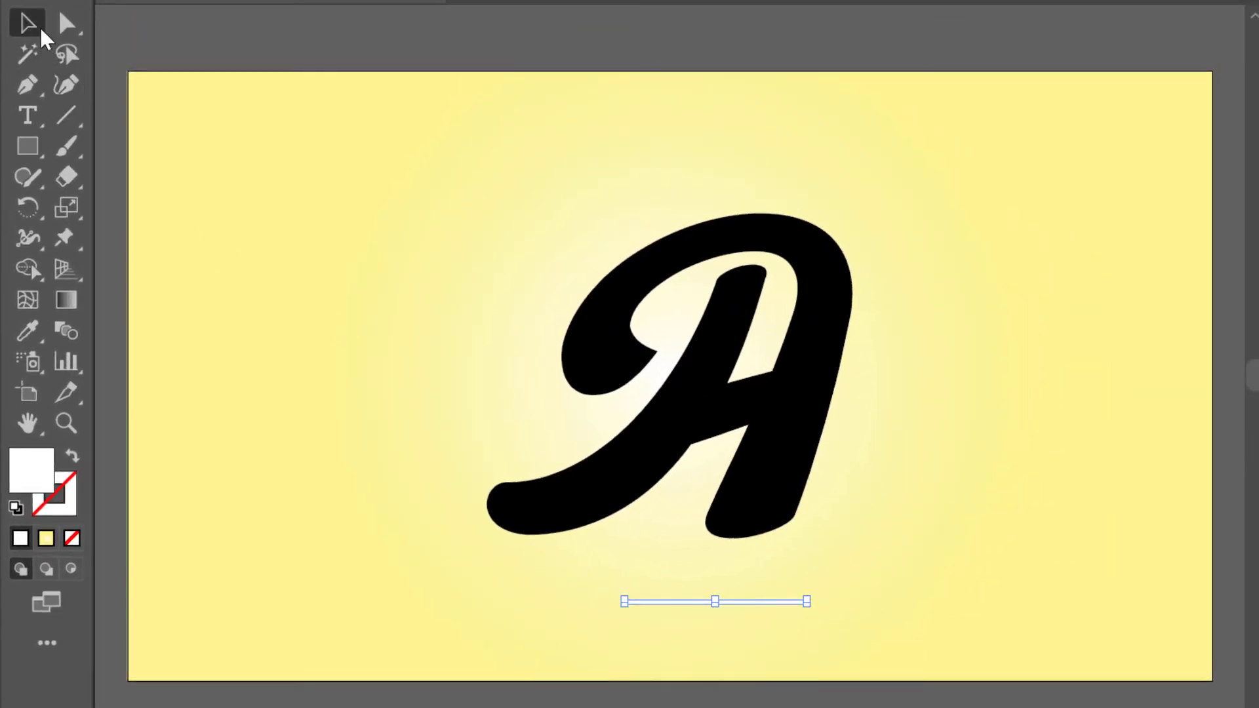
{"action": "mouse_move", "coordinate": [735, 599]}
{"action": "left_mouse_down"}
{"action": "mouse_move", "coordinate": [795, 468]}
{"action": "mouse_move", "coordinate": [872, 467]}
{"action": "mouse_move", "coordinate": [867, 443]}
{"action": "mouse_move", "coordinate": [870, 453]}
{"action": "left_mouse_up"}
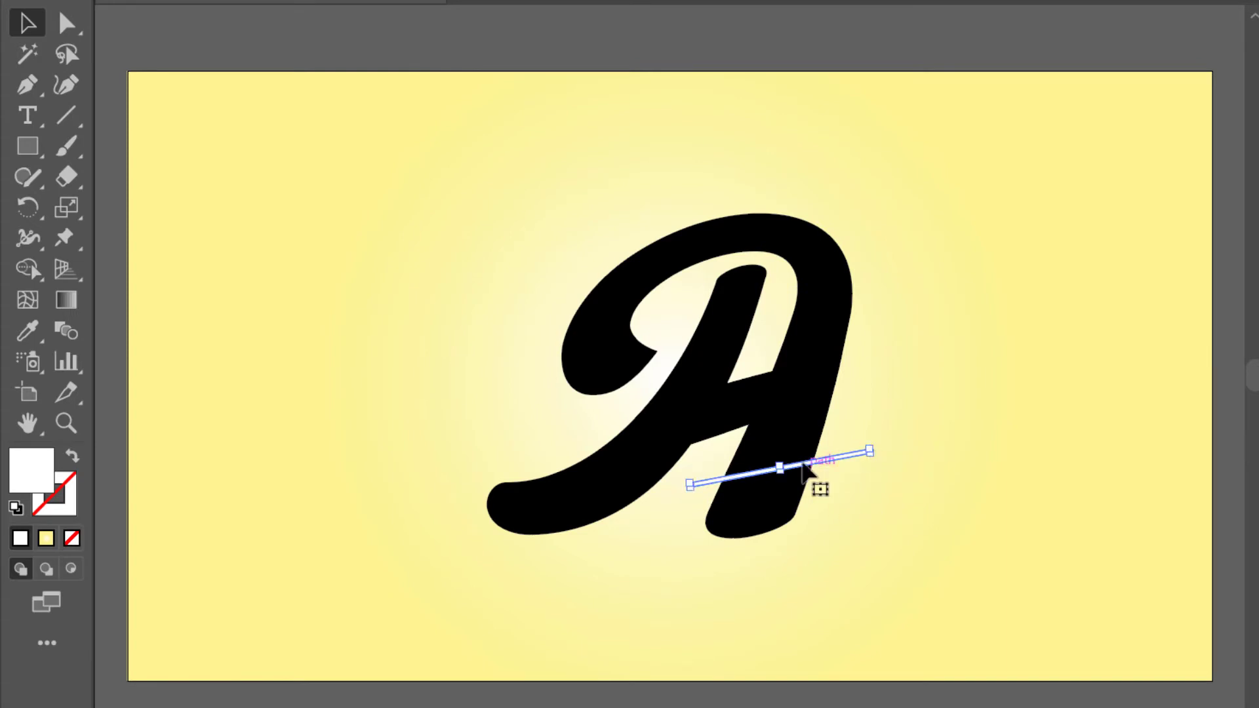
{"action": "scroll", "coordinate": [804, 463], "scroll_direction": "up", "scroll_amount": 5}
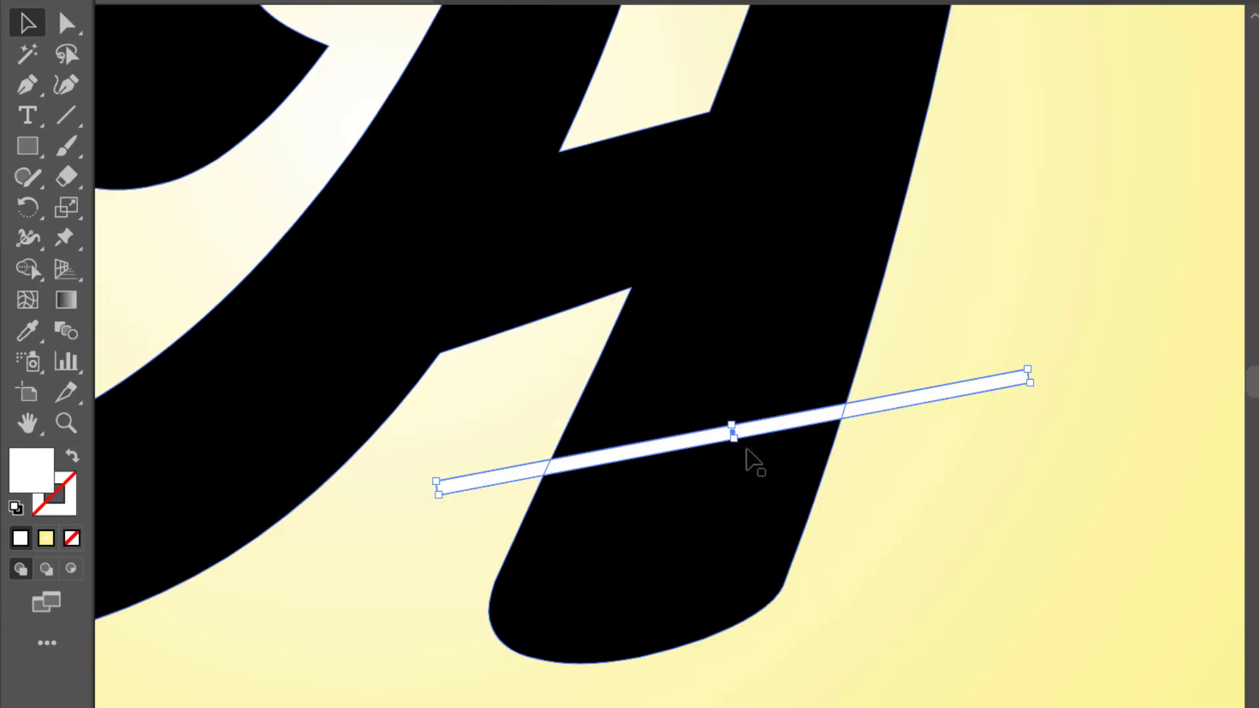
{"action": "left_click_drag", "start_coordinate": [754, 431], "coordinate": [780, 316]}
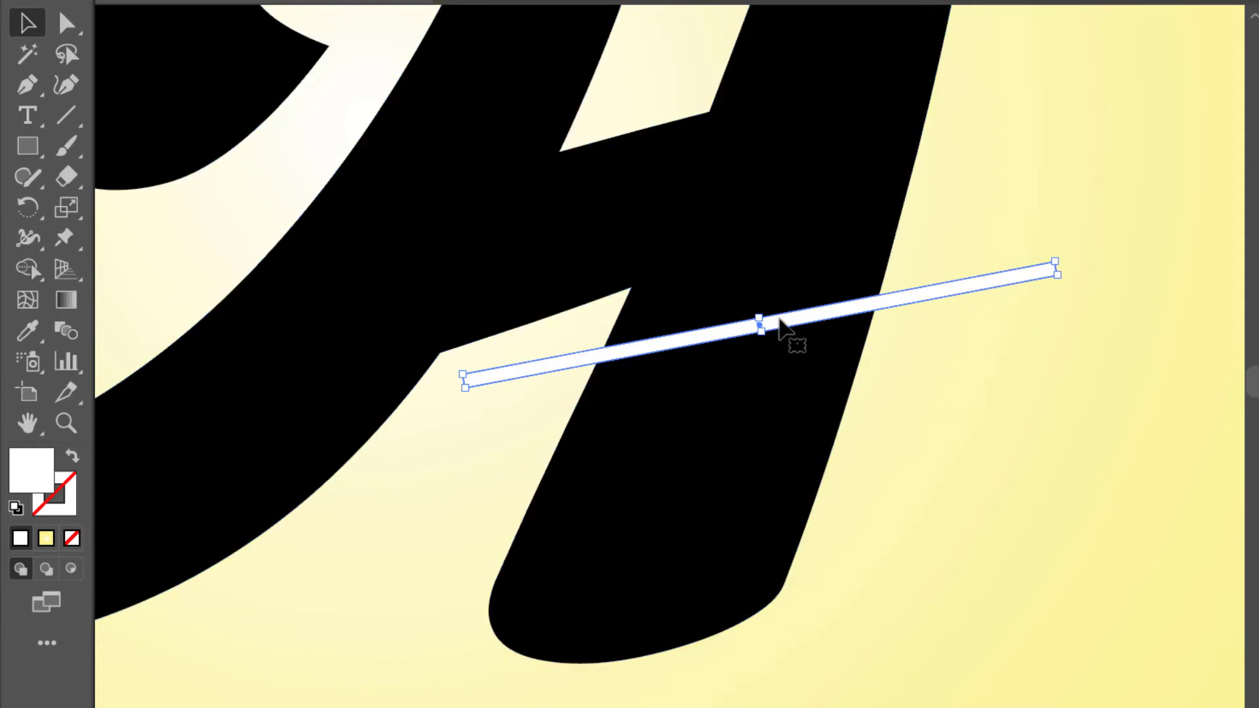
Duplicate the tilted white strip downward along the A's right leg to make four evenly spaced parallel strips
{"action": "left_click_drag", "start_coordinate": [780, 321], "coordinate": [778, 368]}
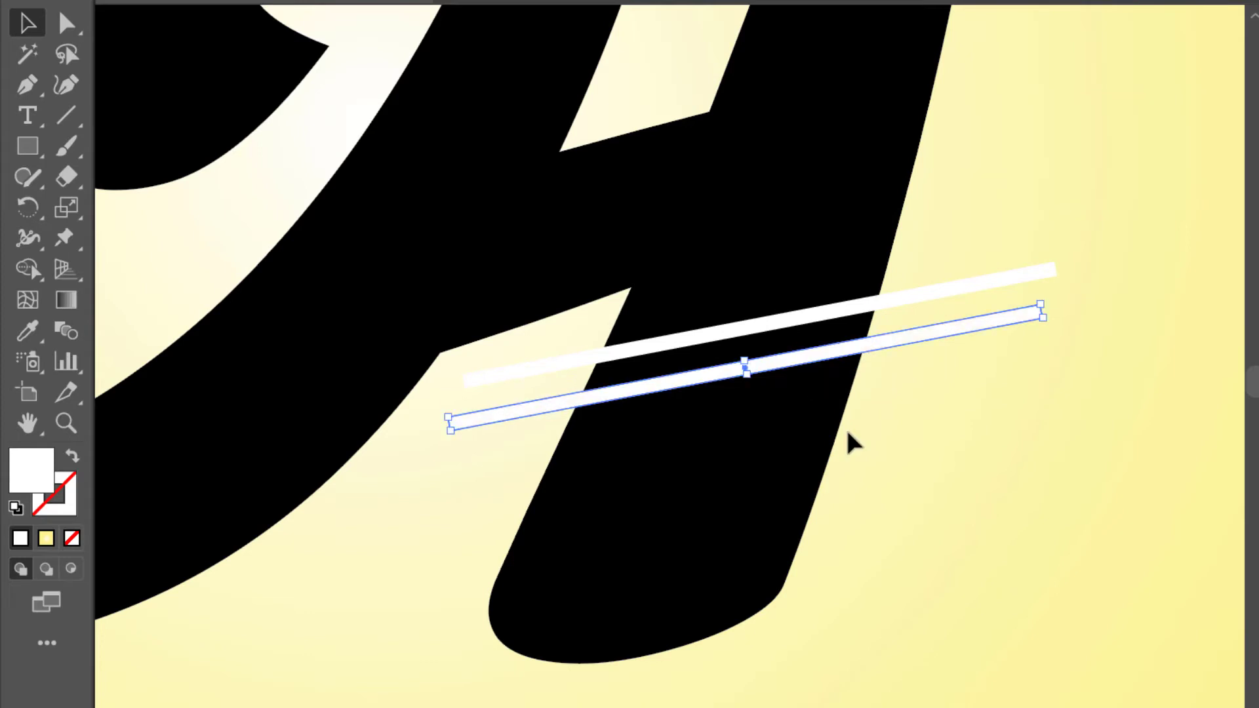
{"action": "key", "text": "ctrl+d"}
{"action": "key", "text": "ctrl+d"}
{"action": "key", "text": "ctrl+d"}
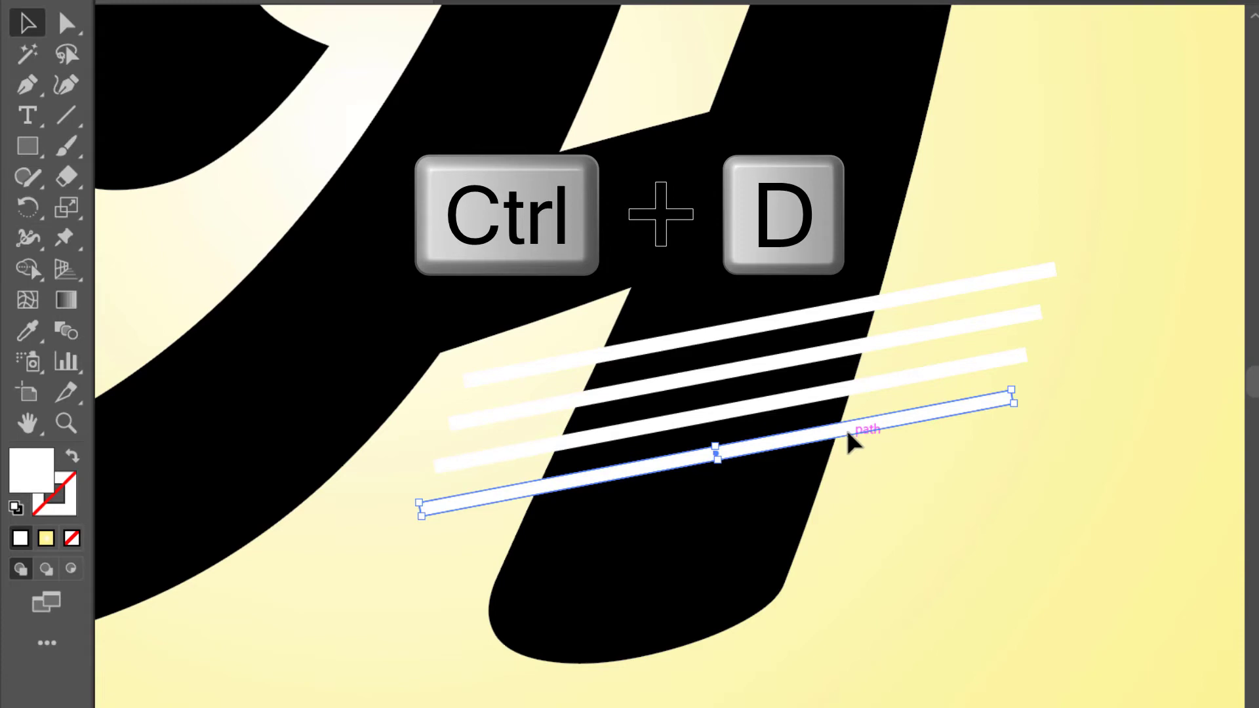
Cut the three upper strips' overlaps out of the A's right leg with the Shape Builder tool
{"action": "scroll", "coordinate": [853, 448], "scroll_direction": "down", "scroll_amount": 2}
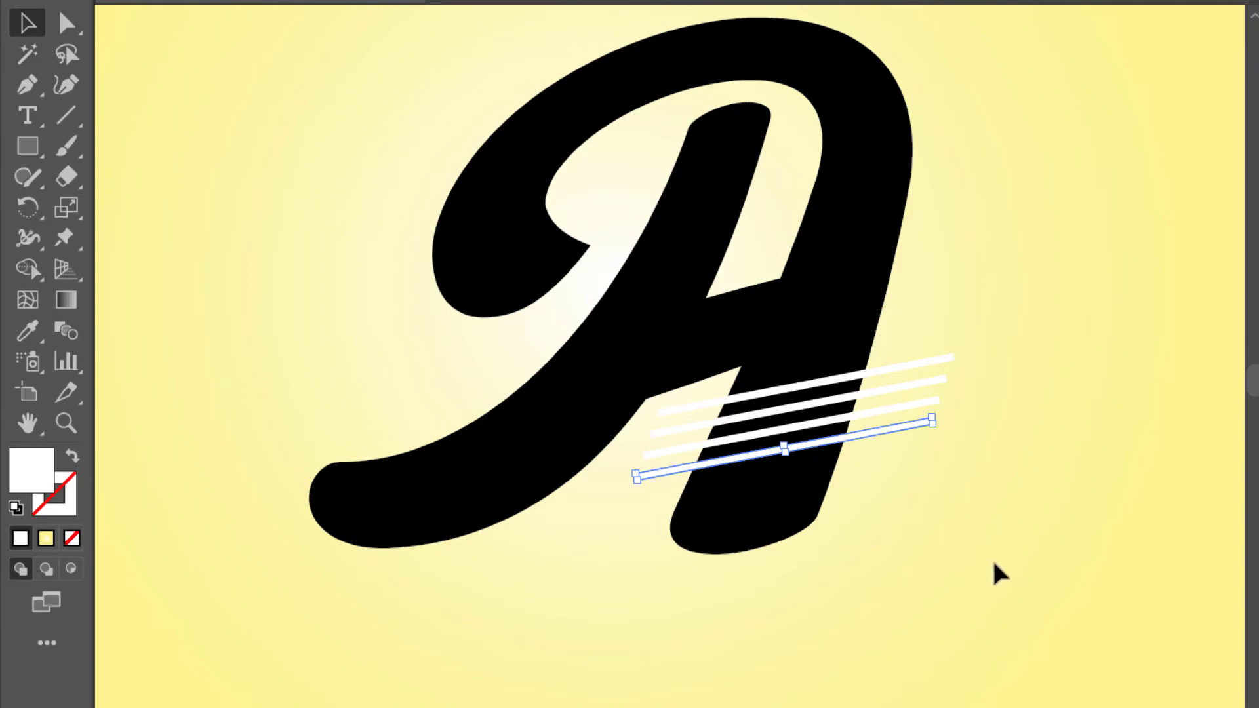
{"action": "left_click_drag", "start_coordinate": [994, 564], "coordinate": [354, 70]}
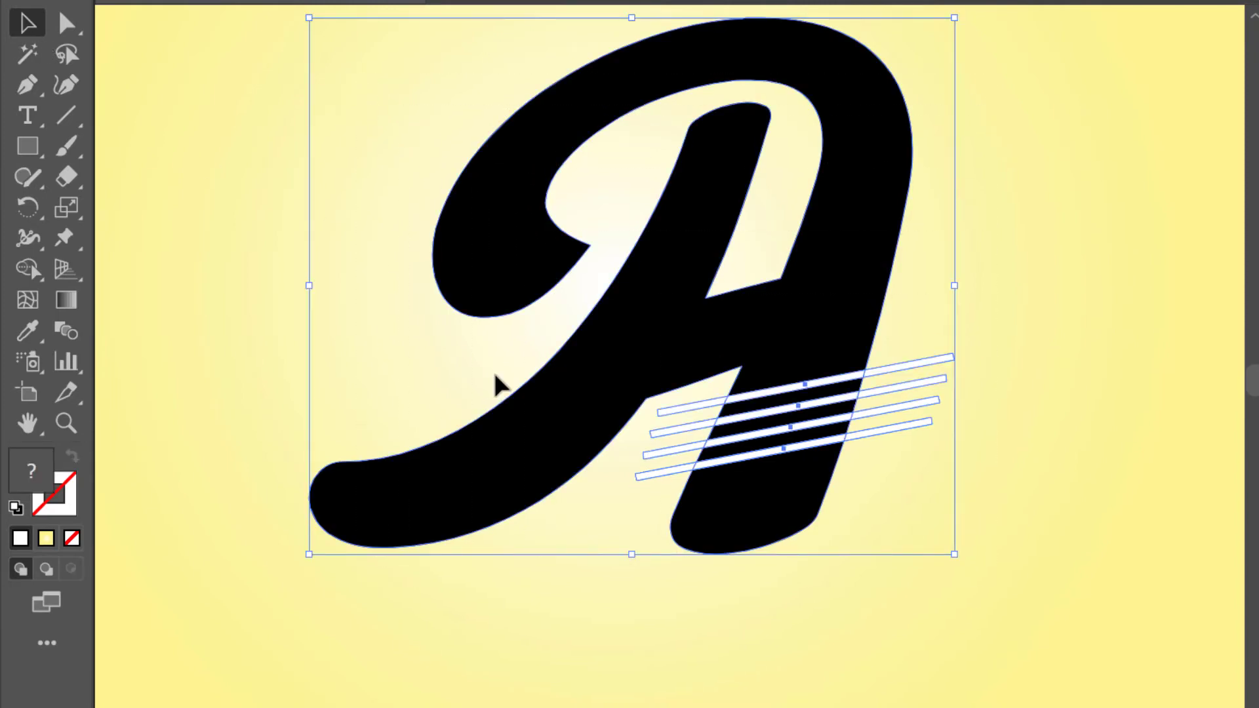
{"action": "left_click", "coordinate": [38, 272]}
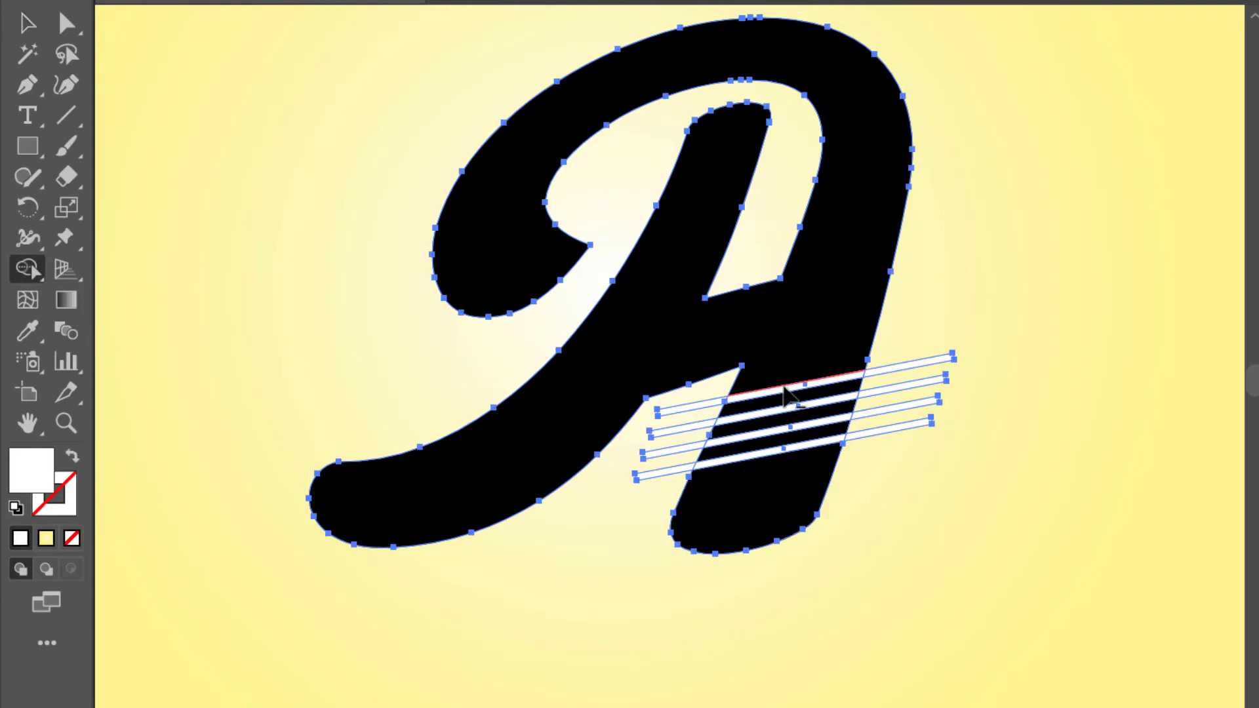
{"action": "scroll", "coordinate": [786, 393], "scroll_direction": "up", "scroll_amount": 3}
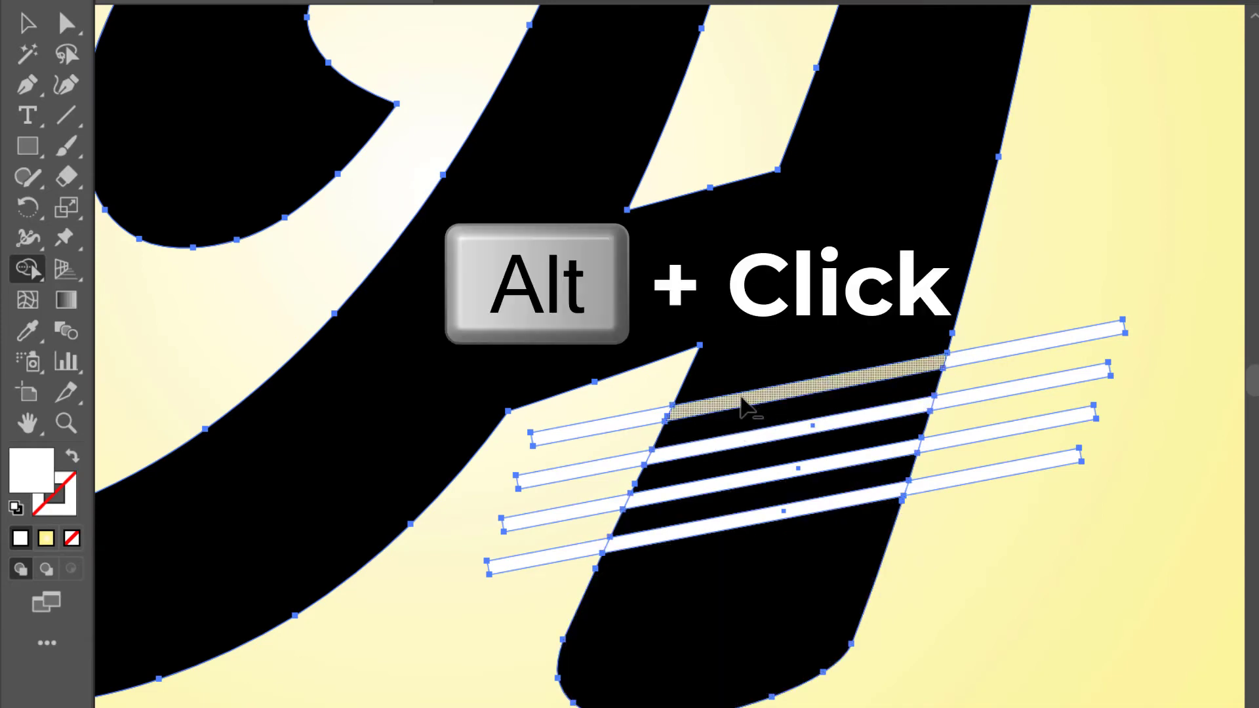
{"action": "left_click", "coordinate": [741, 405], "text": "alt"}
{"action": "left_click", "coordinate": [746, 446], "text": "alt"}
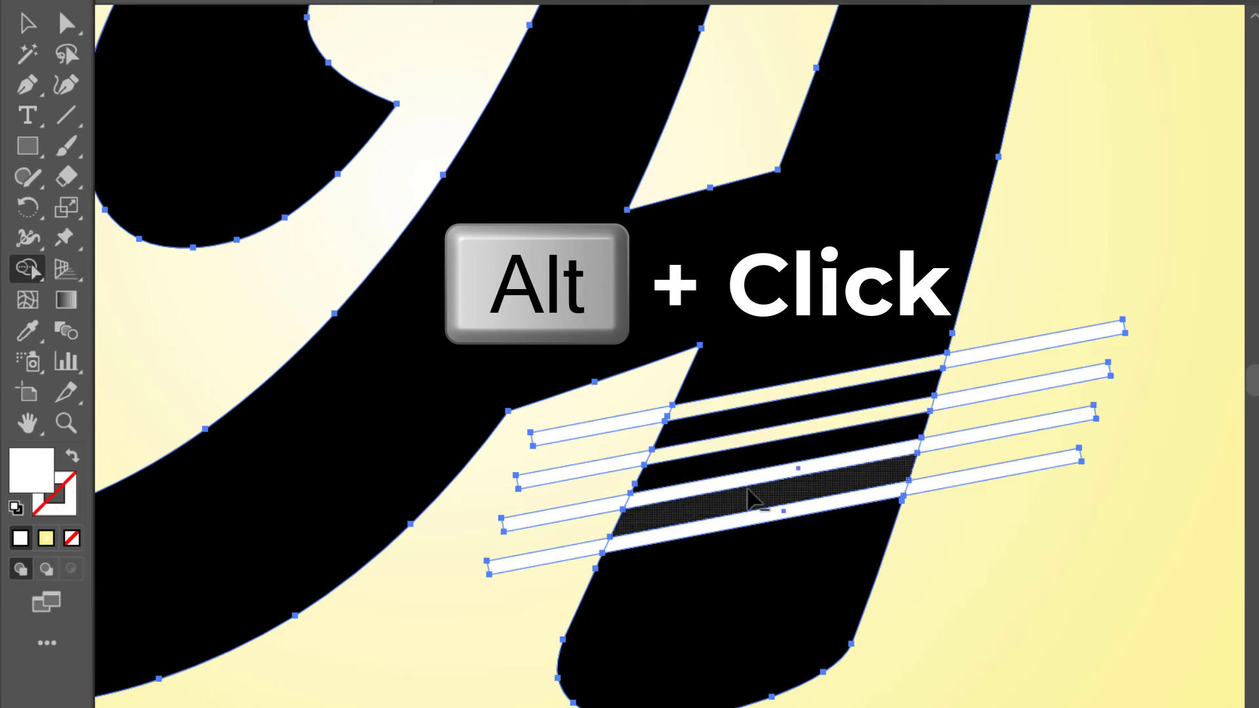
{"action": "left_click", "coordinate": [754, 478], "text": "alt"}
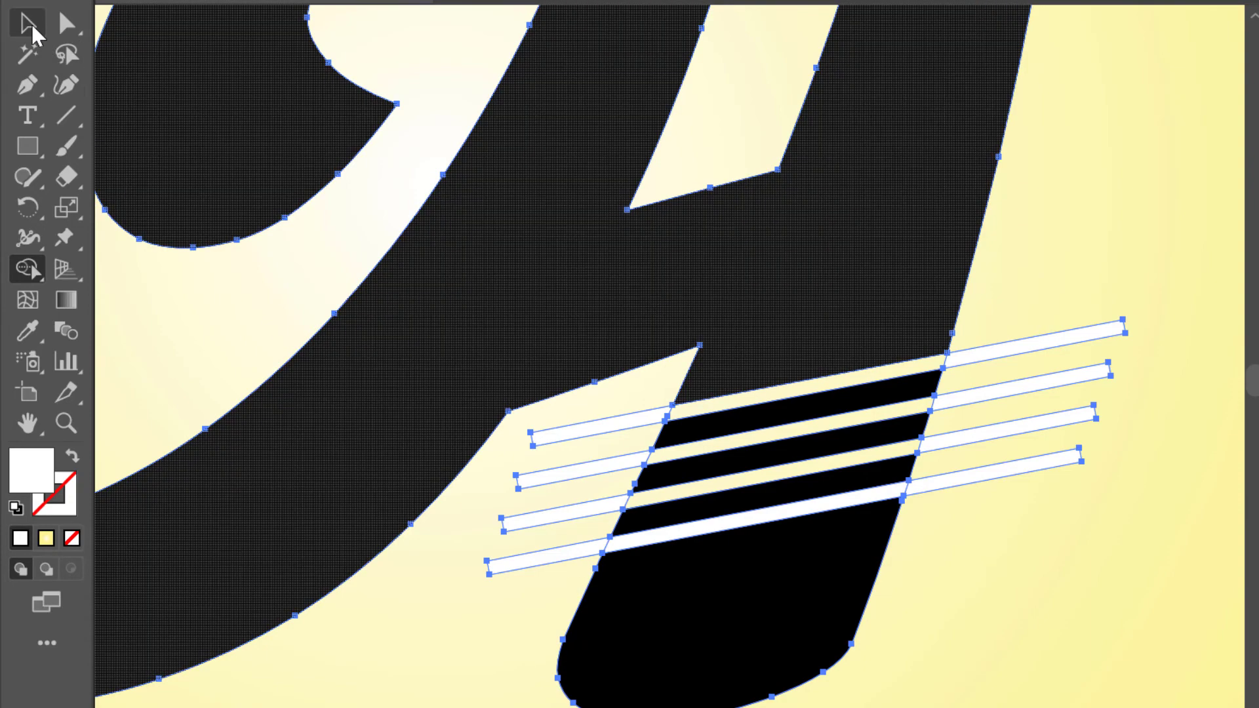
Delete the fourth strip and the leftover white strip ends on both sides of the A's right leg
{"action": "left_click", "coordinate": [30, 22]}
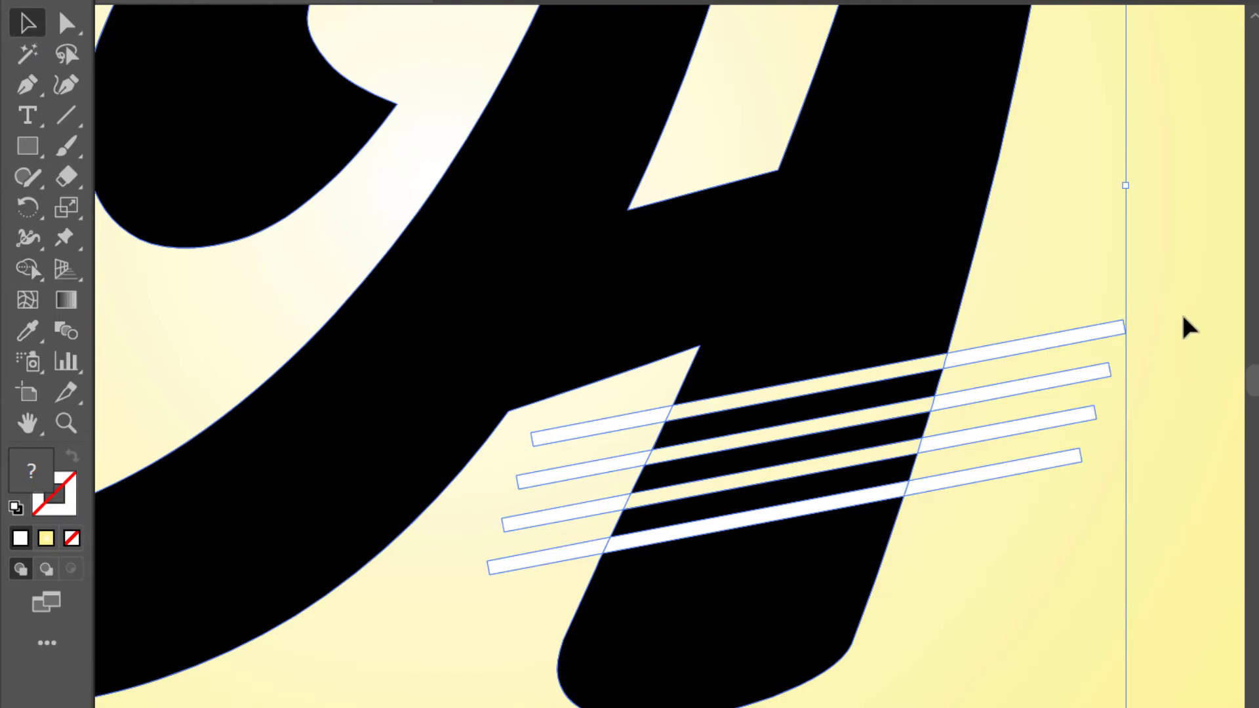
{"action": "left_click_drag", "start_coordinate": [1181, 291], "coordinate": [1047, 487]}
{"action": "key", "text": "Delete"}
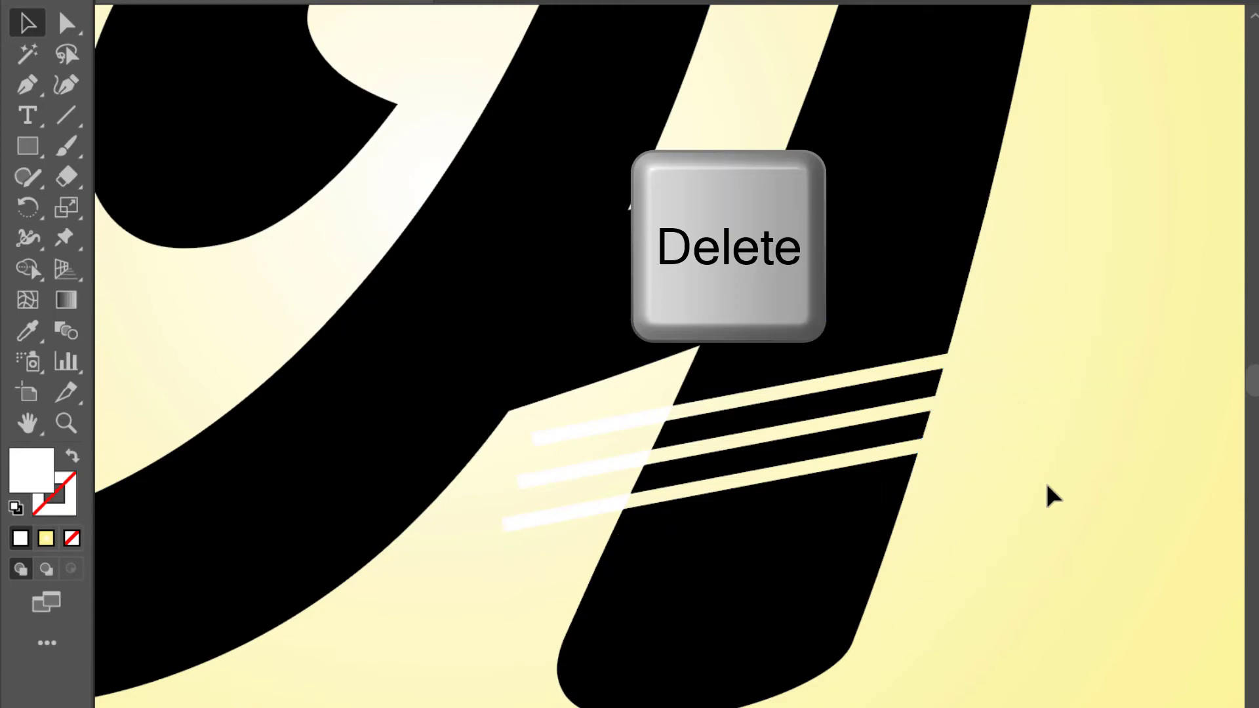
{"action": "left_click_drag", "start_coordinate": [518, 563], "coordinate": [570, 426]}
{"action": "key", "text": "Delete"}
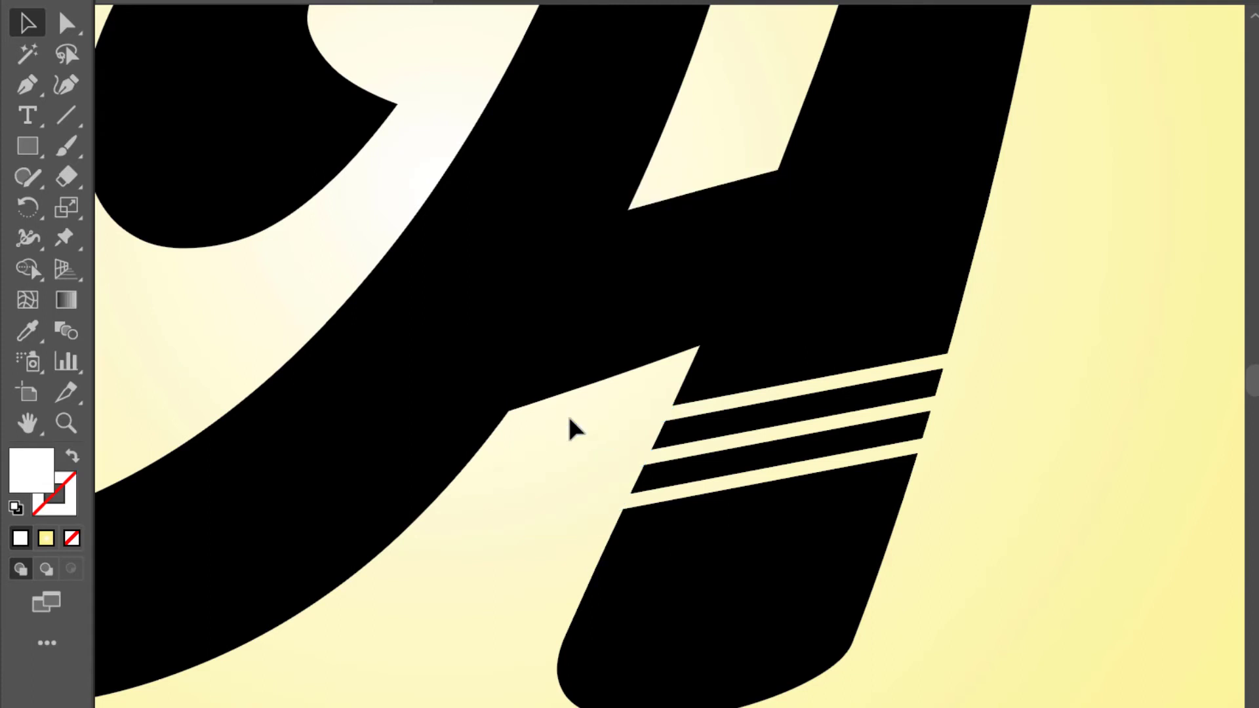
Copy the cut letter A and paste the duplicate in back of the original
{"action": "scroll", "coordinate": [570, 428], "scroll_direction": "down", "scroll_amount": 2}
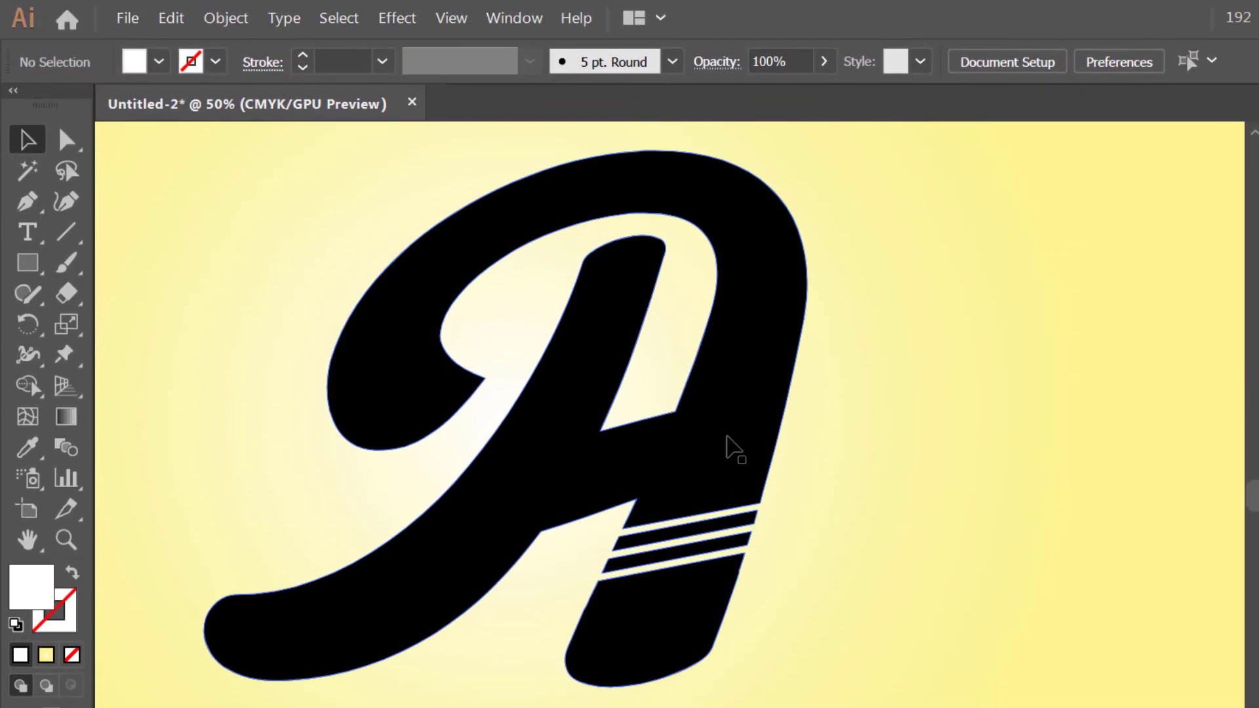
{"action": "left_click_drag", "start_coordinate": [872, 282], "coordinate": [769, 390]}
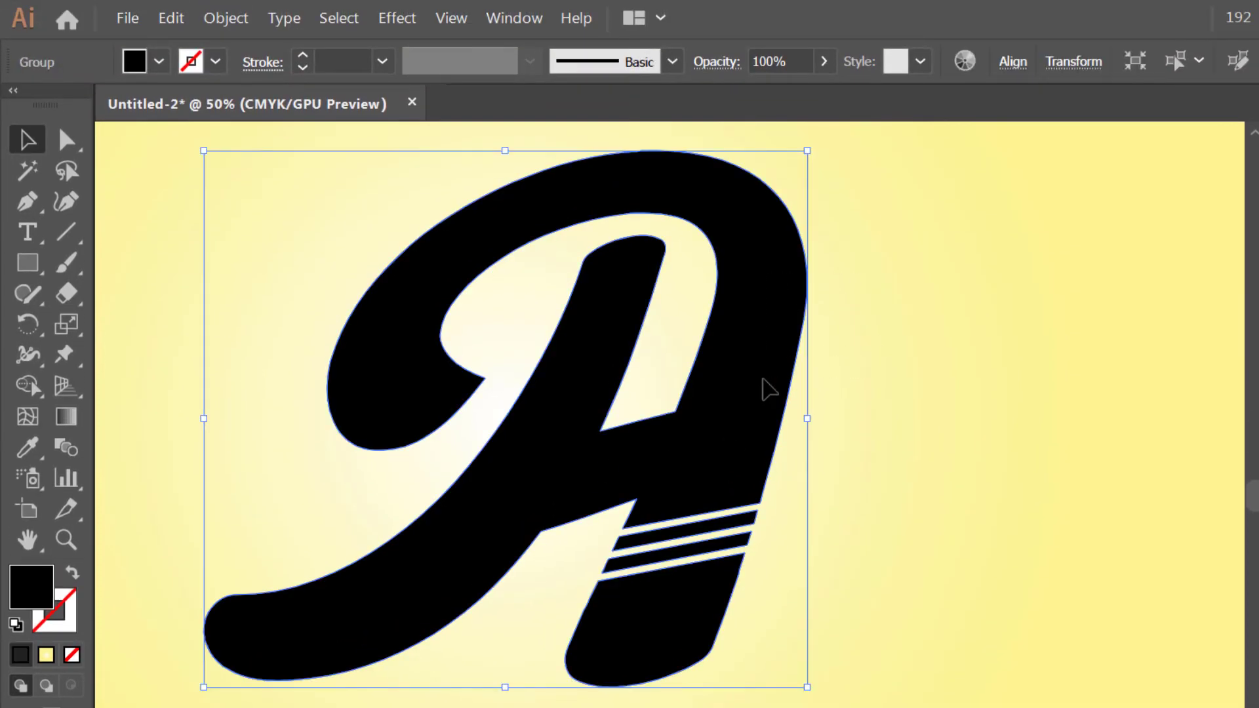
{"action": "left_click", "coordinate": [177, 26]}
{"action": "left_click", "coordinate": [237, 134]}
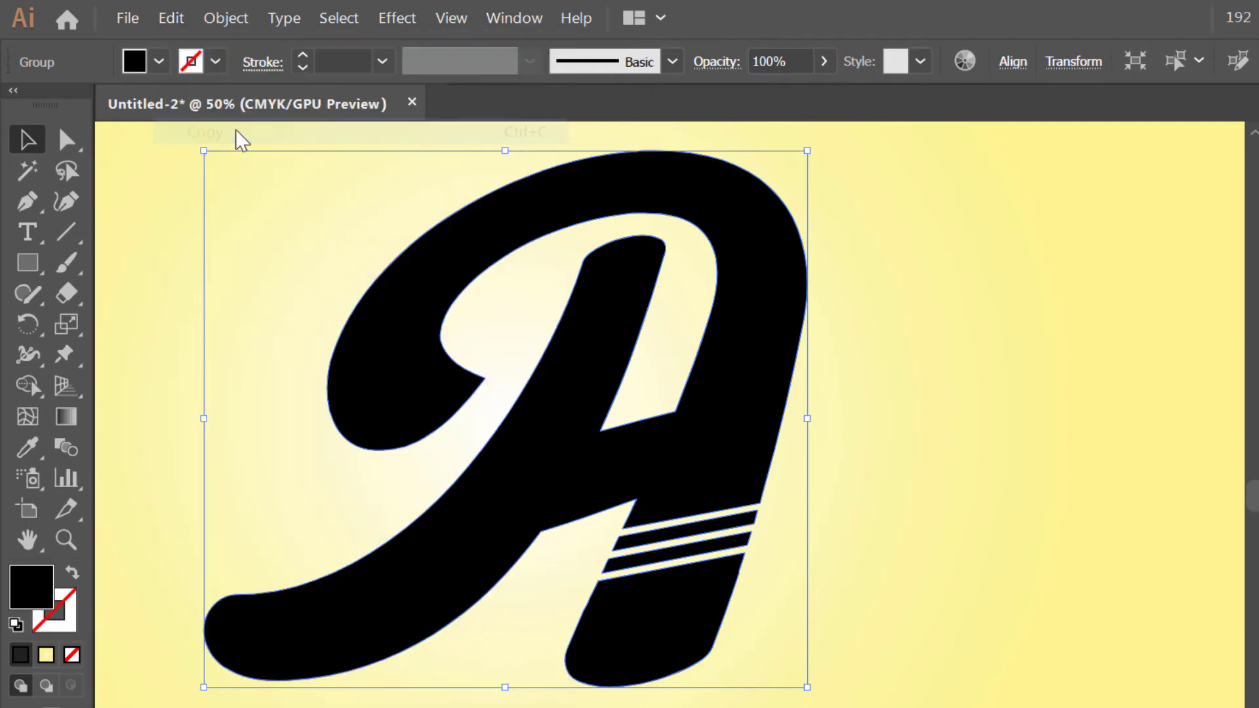
{"action": "left_click", "coordinate": [180, 23]}
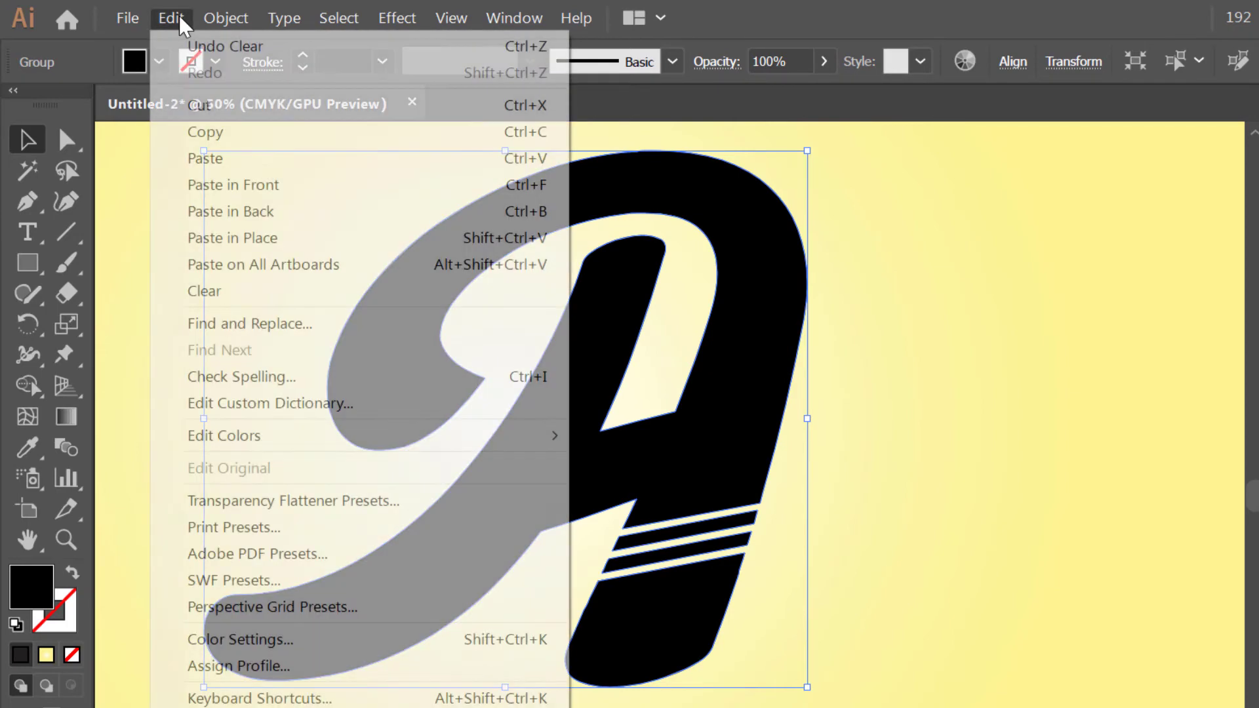
{"action": "left_click", "coordinate": [312, 223]}
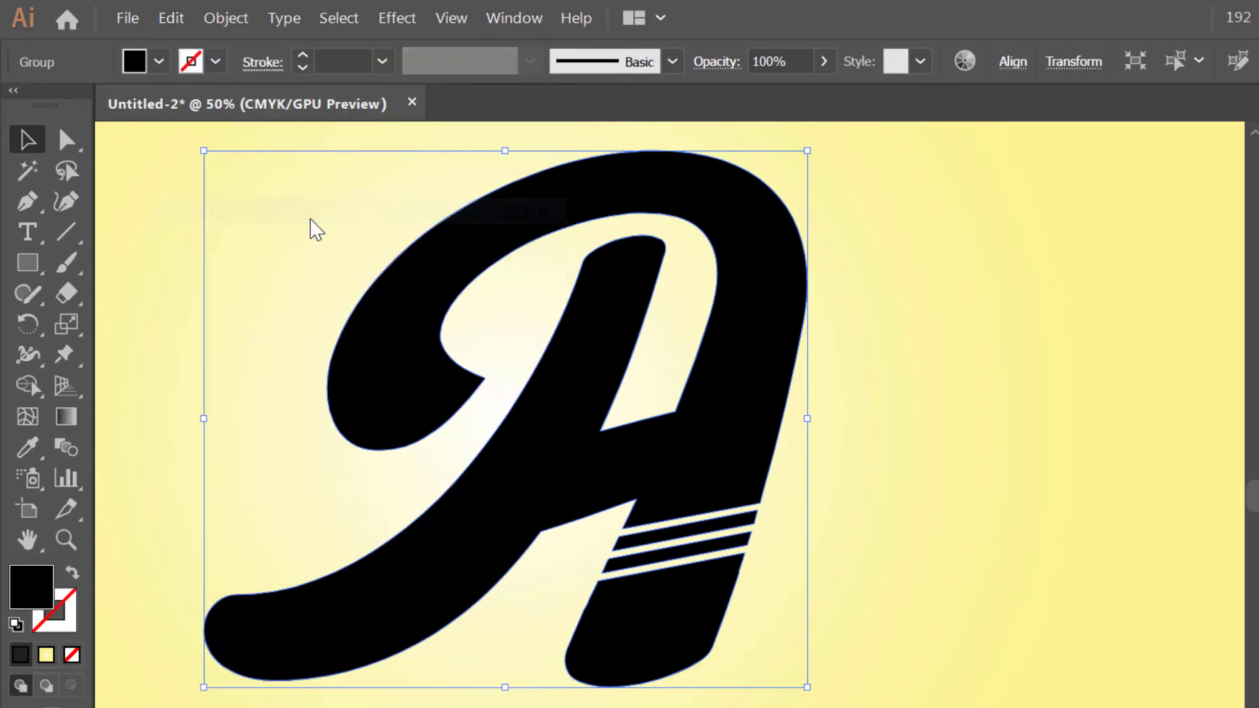
Fill the letter copy at the back with dark red 9B0202
{"action": "double_click", "coordinate": [49, 596]}
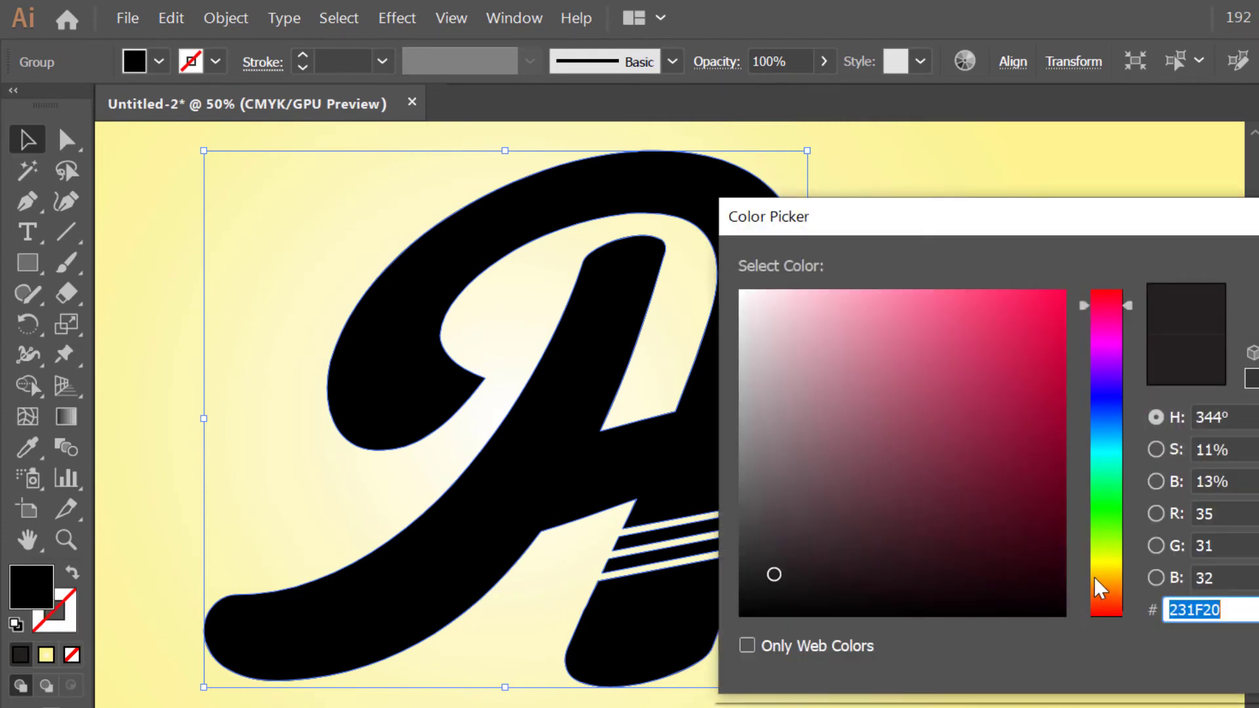
{"action": "left_click_drag", "start_coordinate": [1102, 585], "coordinate": [1104, 615]}
{"action": "left_click_drag", "start_coordinate": [1052, 456], "coordinate": [1063, 415]}
{"action": "left_click_drag", "start_coordinate": [952, 359], "coordinate": [952, 357]}
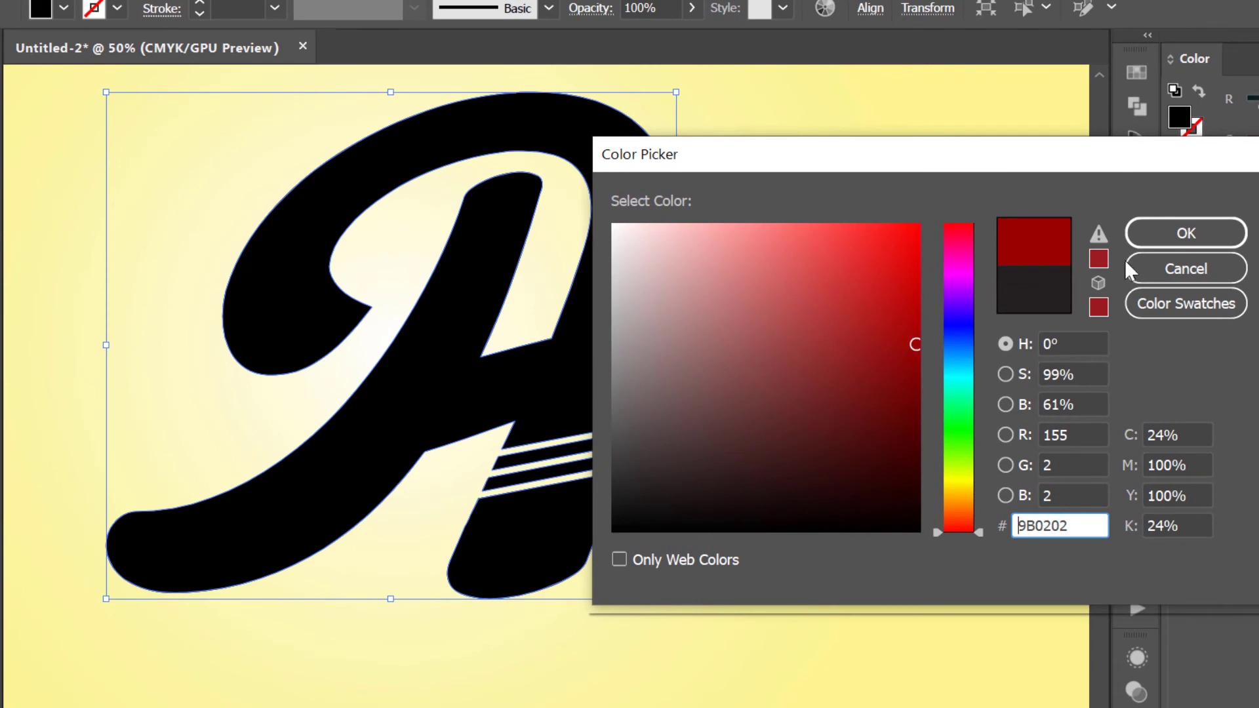
{"action": "left_click", "coordinate": [1147, 234]}
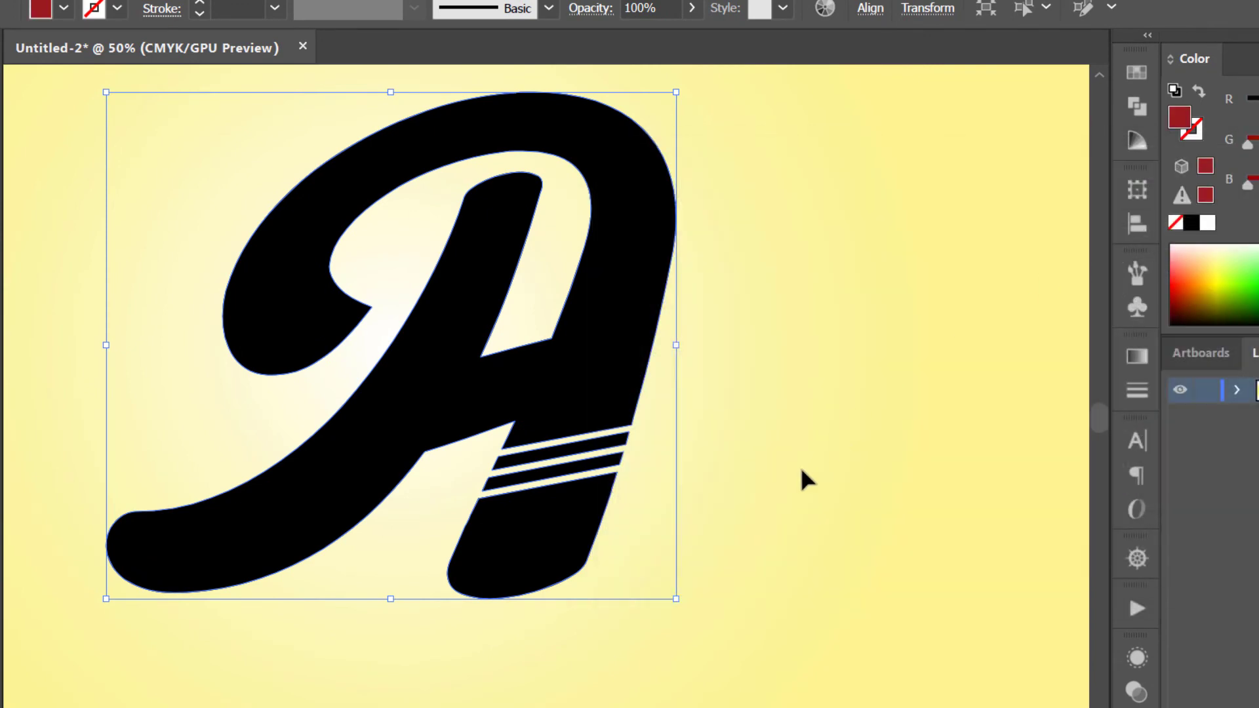
Nudge the red letter copy slightly to the left so it forms a thin shadow edge behind the black A
{"action": "key", "text": "Left"}
{"action": "key", "text": "Left"}
{"action": "key", "text": "Left"}
{"action": "key", "text": "Left"}
{"action": "key", "text": "Left"}
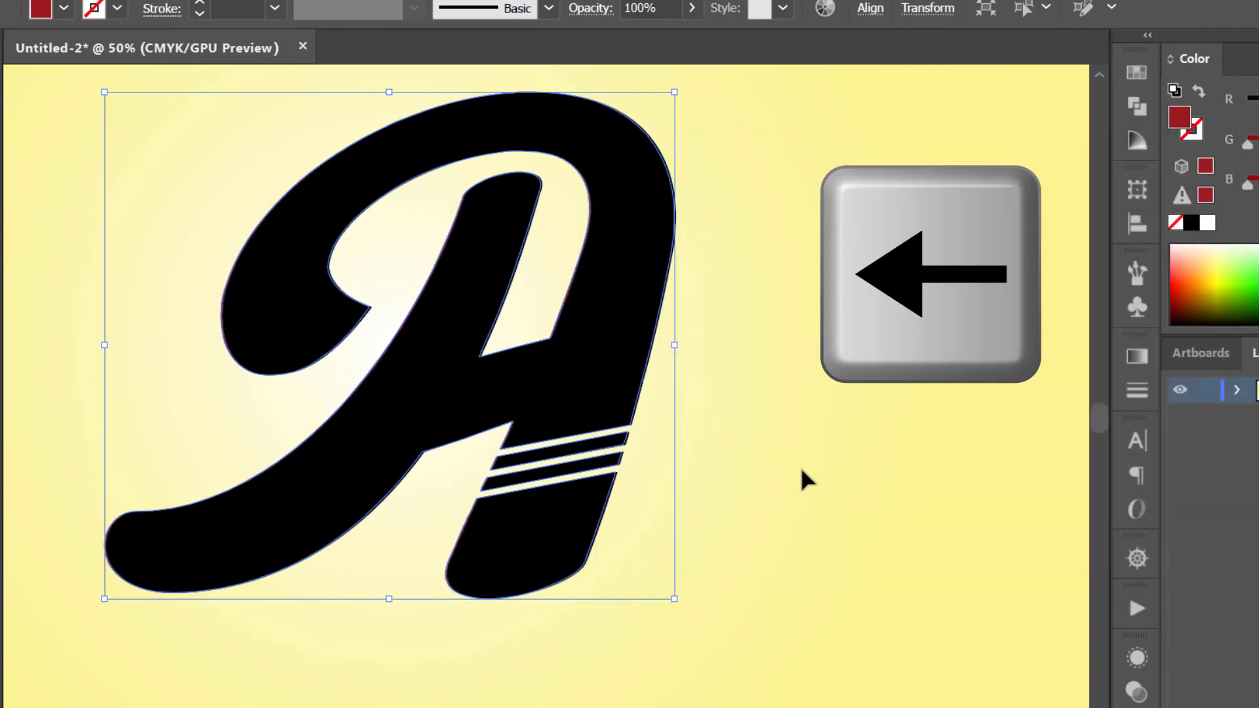
{"action": "key", "text": "Left"}
{"action": "key", "text": "Left"}
{"action": "key", "text": "Left"}
{"action": "key", "text": "Left"}
{"action": "key", "text": "Left"}
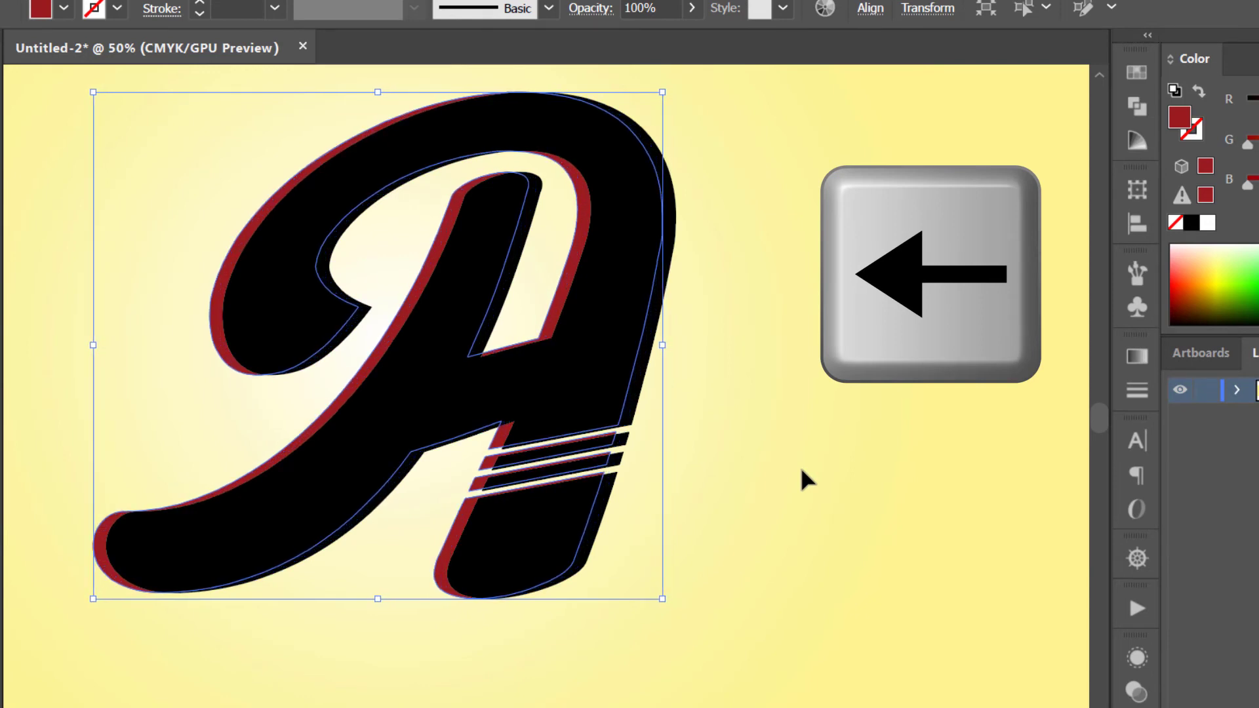
{"action": "key", "text": "Right"}
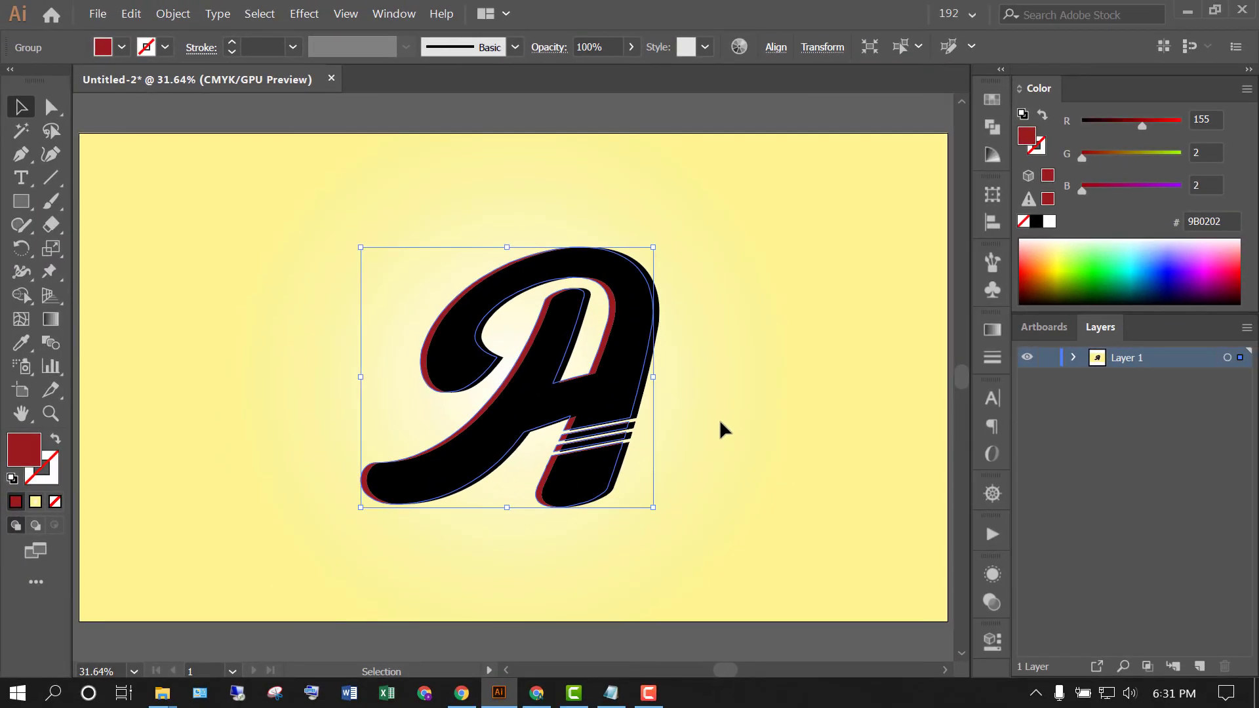
{"action": "left_click", "coordinate": [721, 422]}
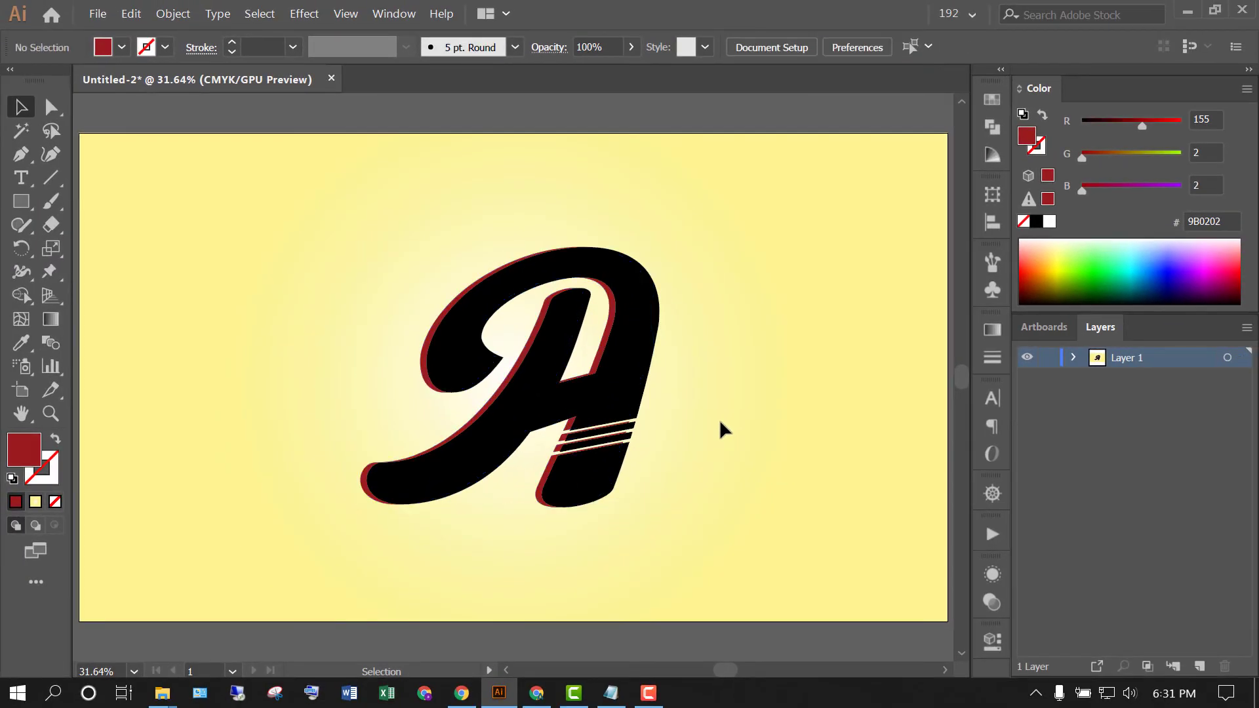
Add the text "The Article 24" below the letter A
{"action": "left_click", "coordinate": [24, 183]}
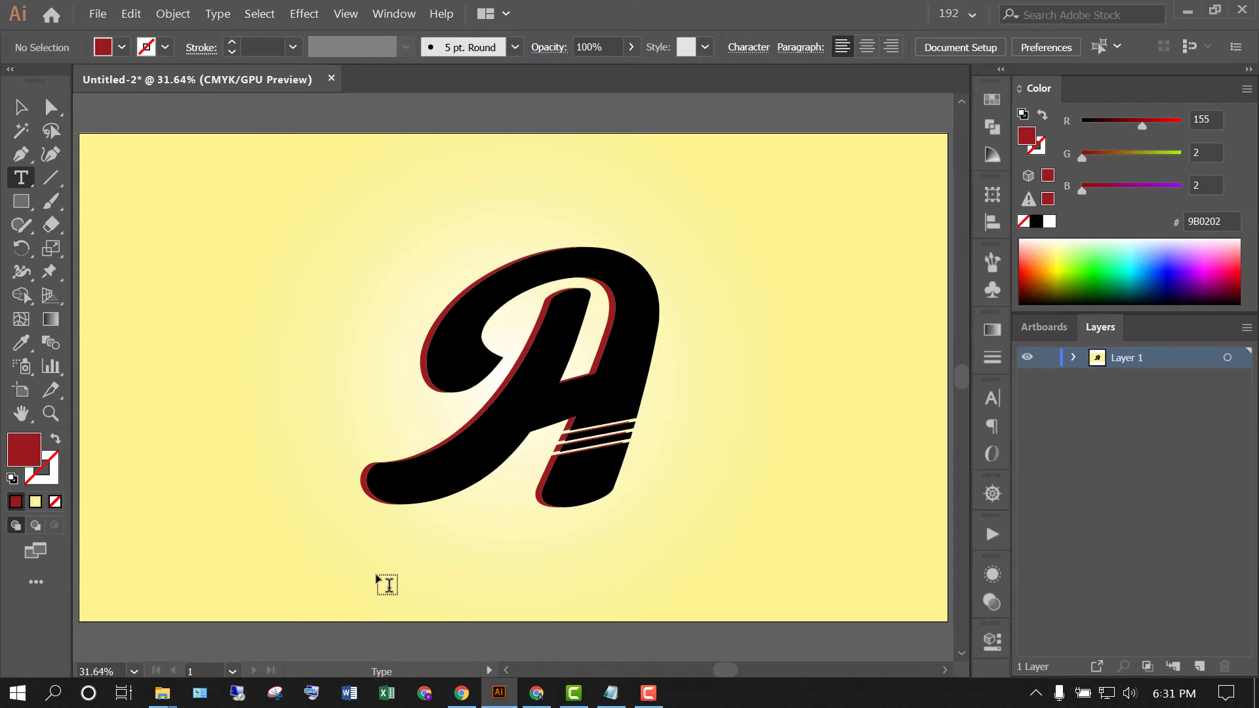
{"action": "left_click", "coordinate": [387, 584]}
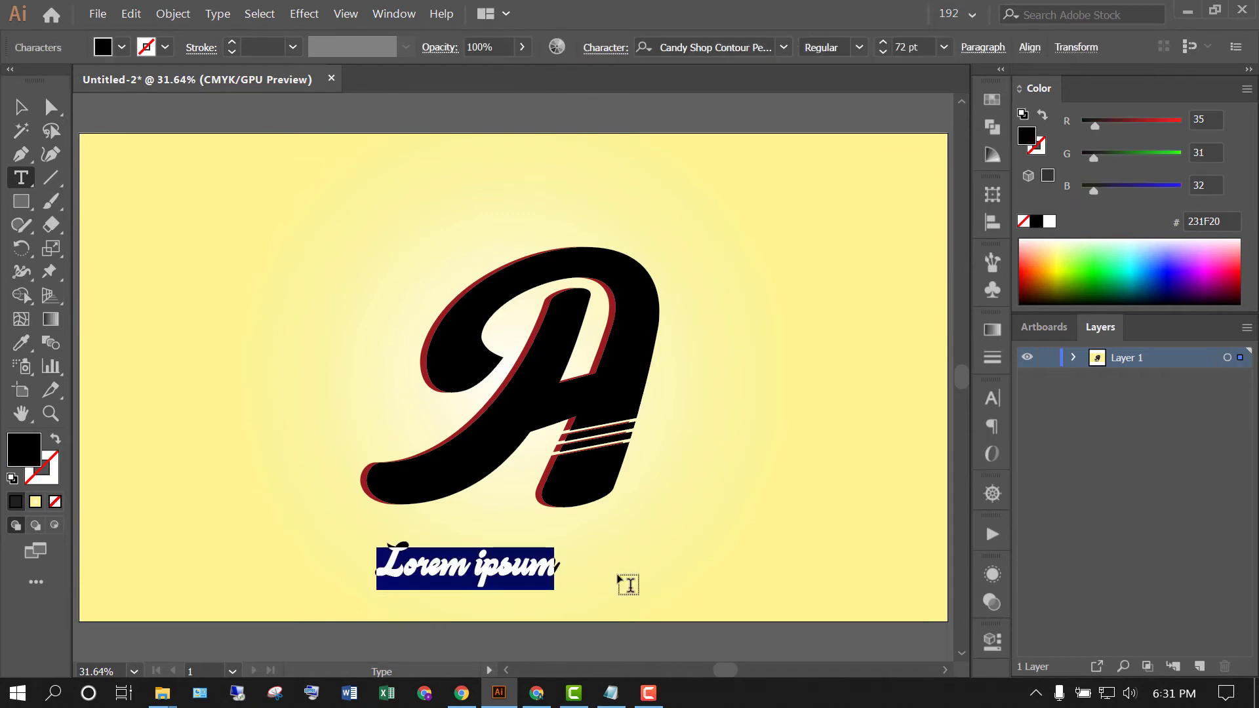
{"action": "type", "text": "The Art"}
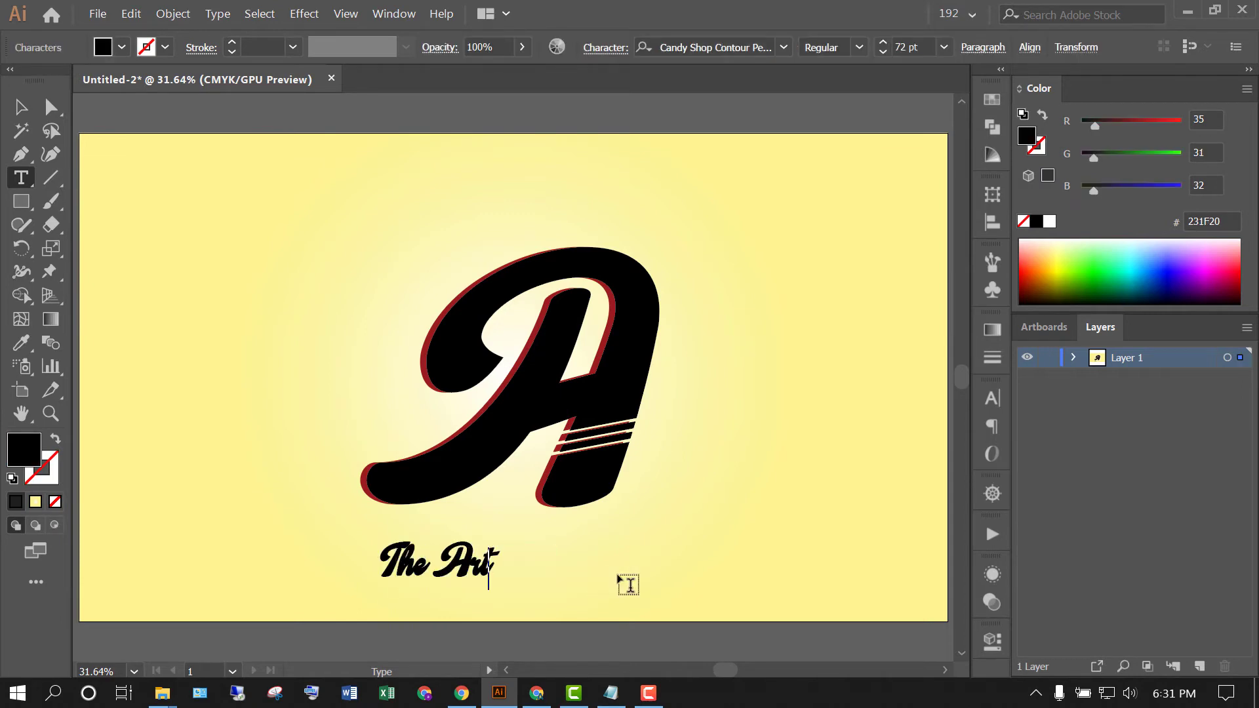
{"action": "type", "text": "icle"}
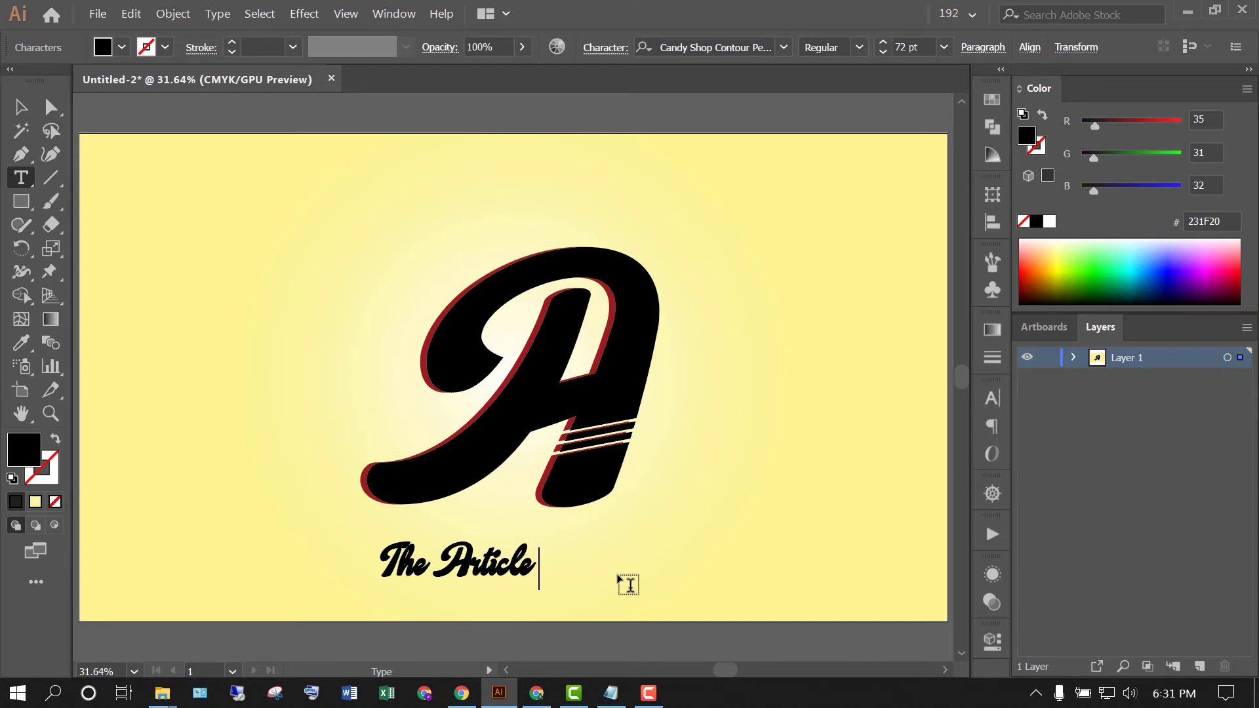
{"action": "type", "text": ".."}
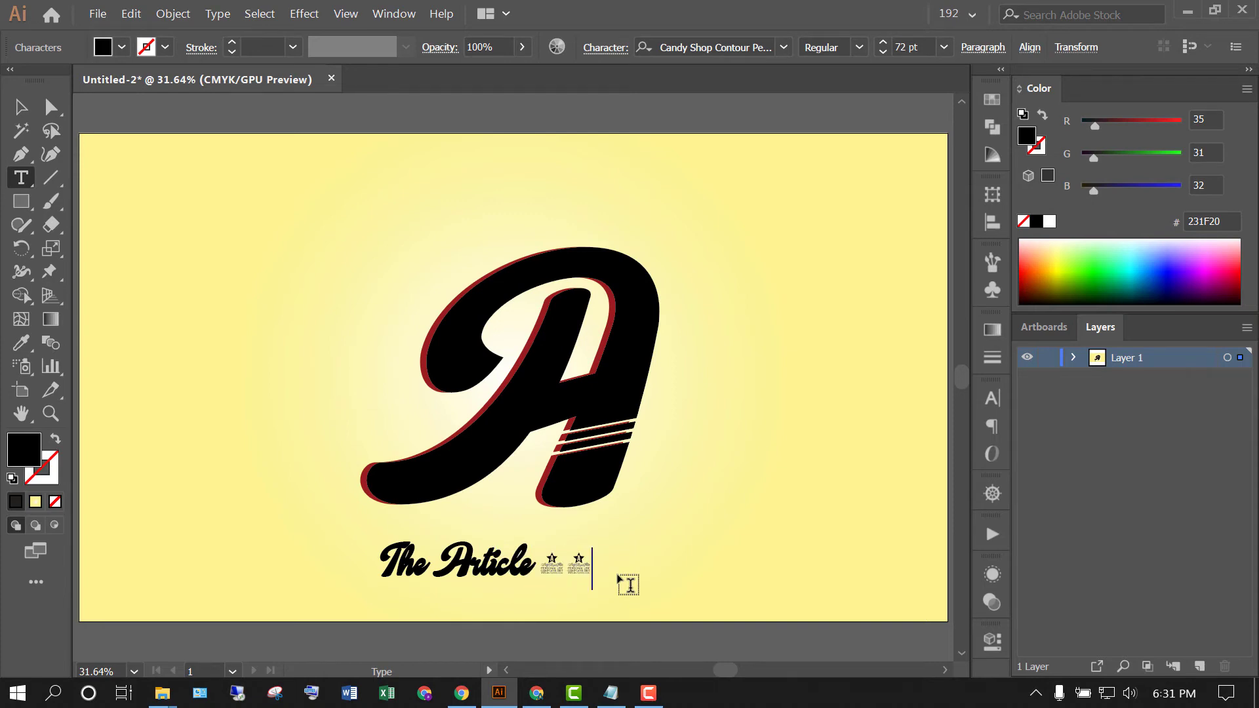
{"action": "left_click", "coordinate": [21, 106]}
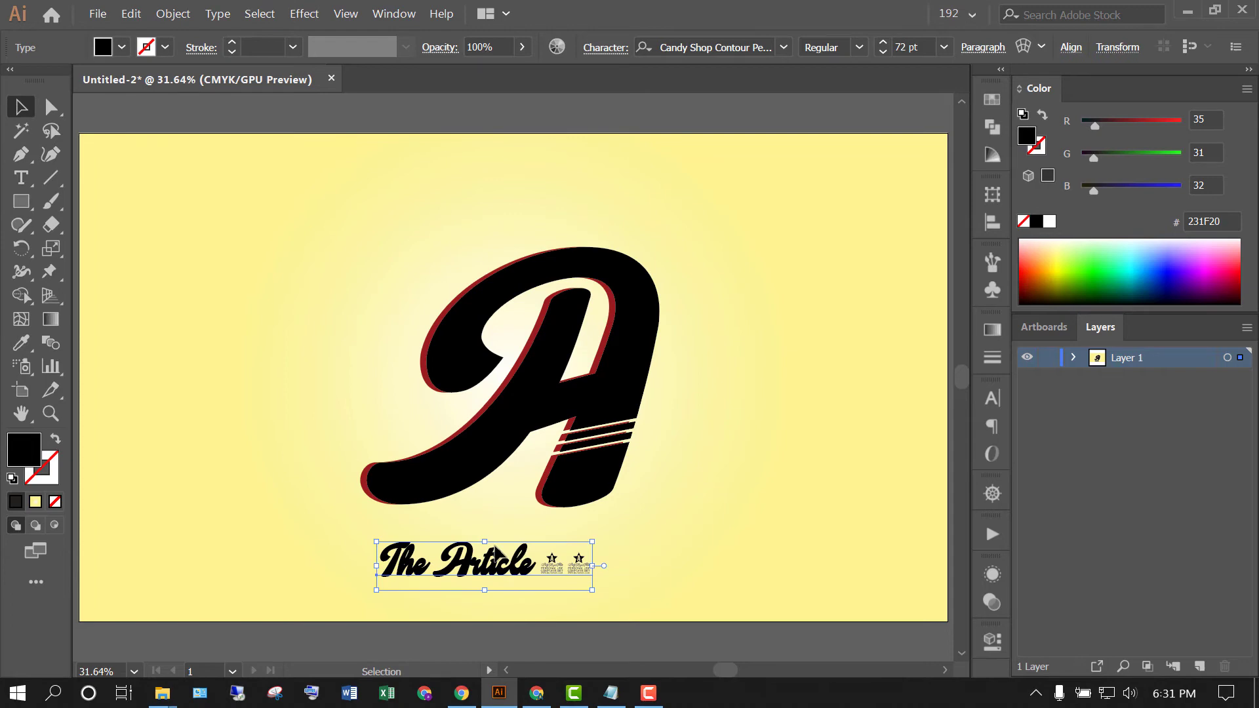
Set the font of the text below the letter to Montserrat-Regular
{"action": "left_click", "coordinate": [992, 398]}
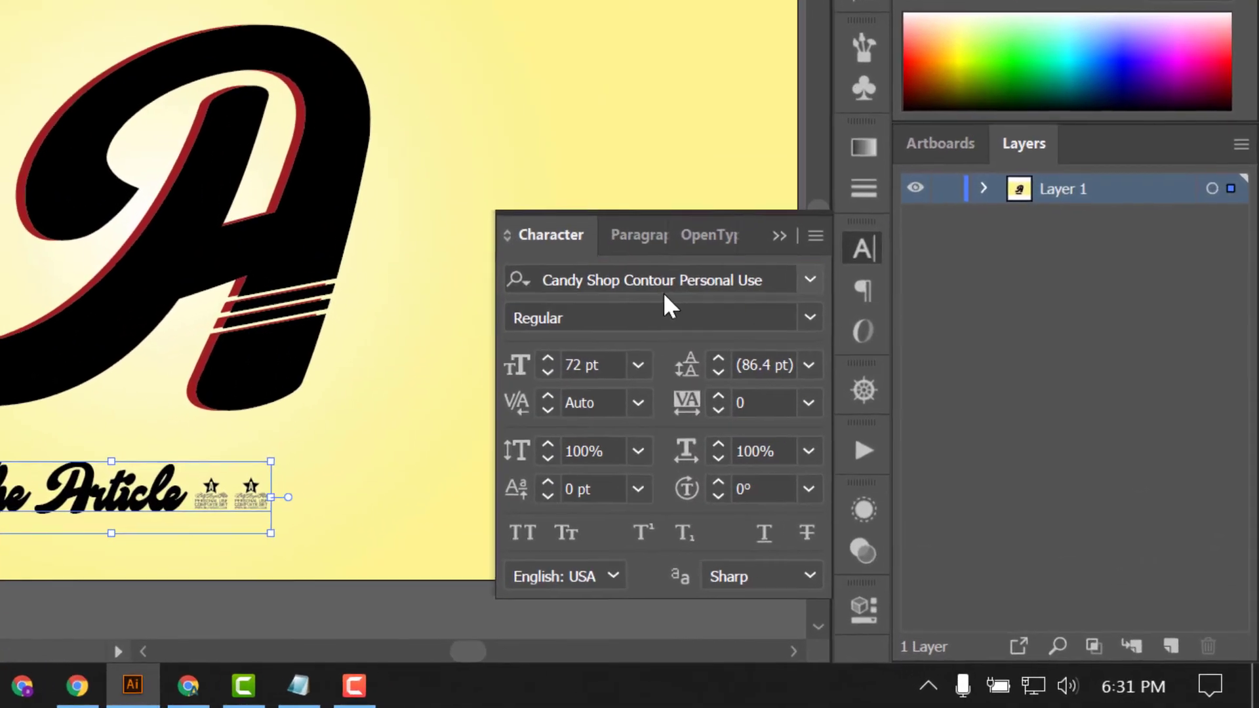
{"action": "left_click", "coordinate": [663, 287]}
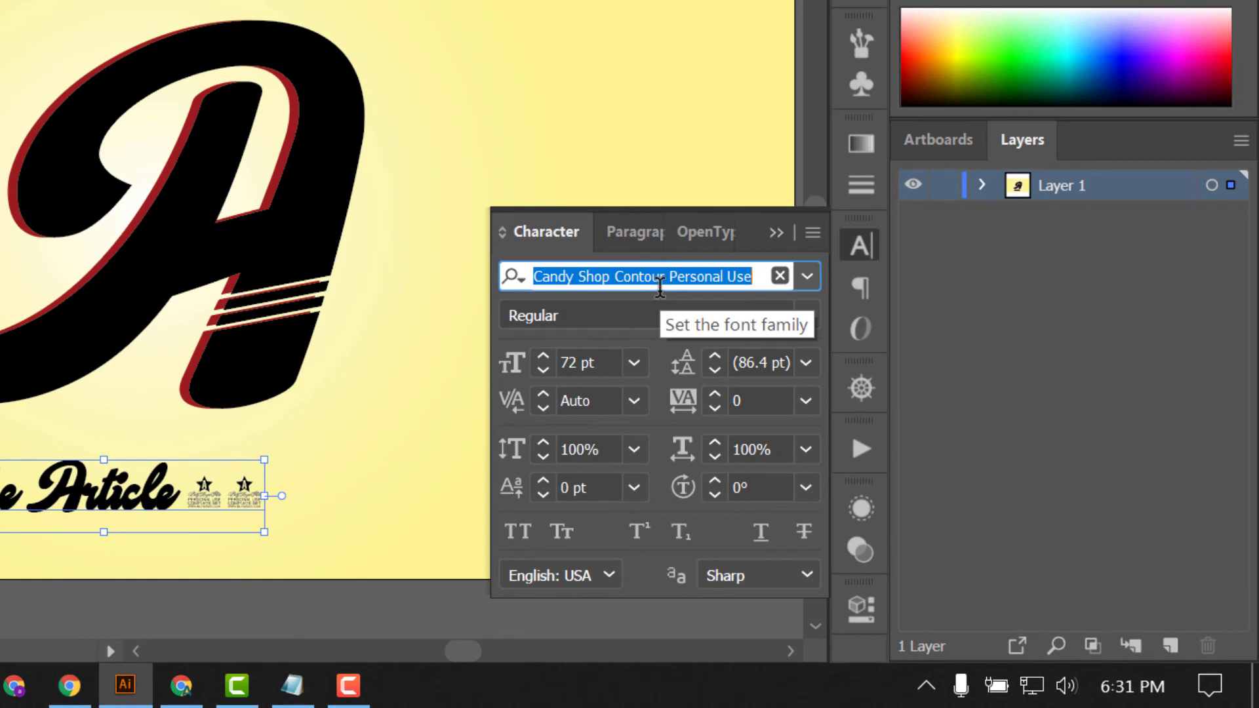
{"action": "type", "text": "m"}
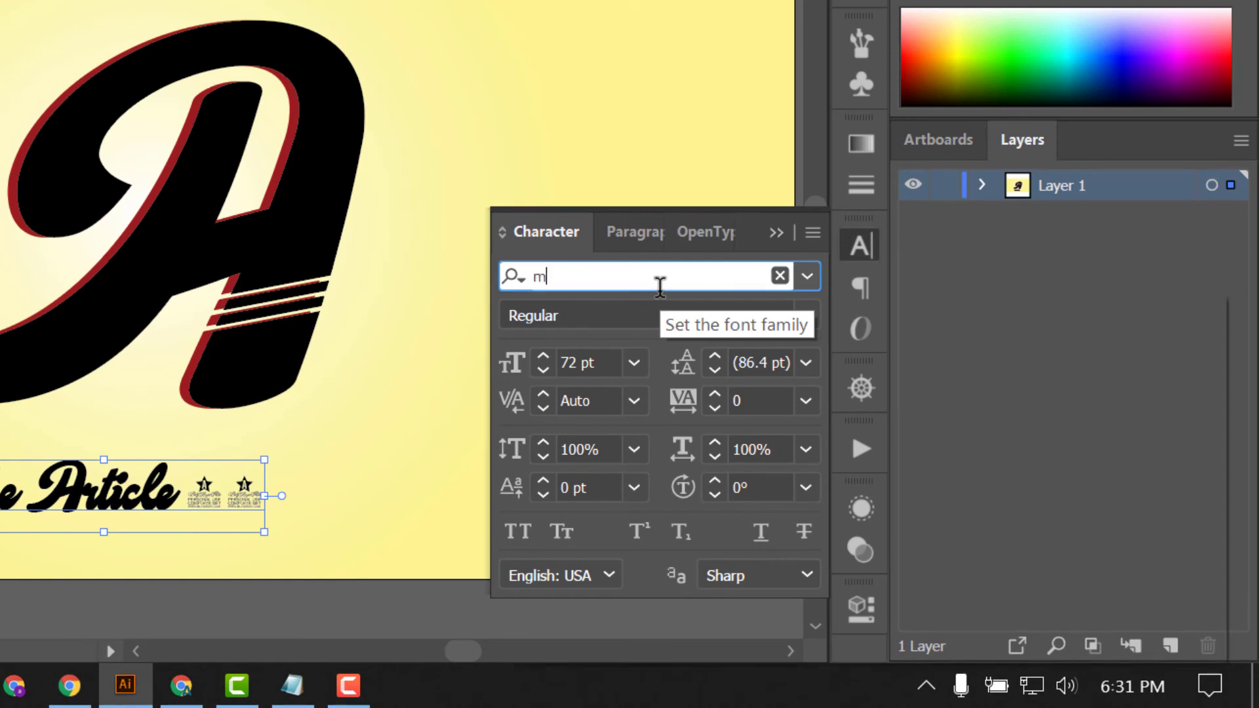
{"action": "type", "text": "ont"}
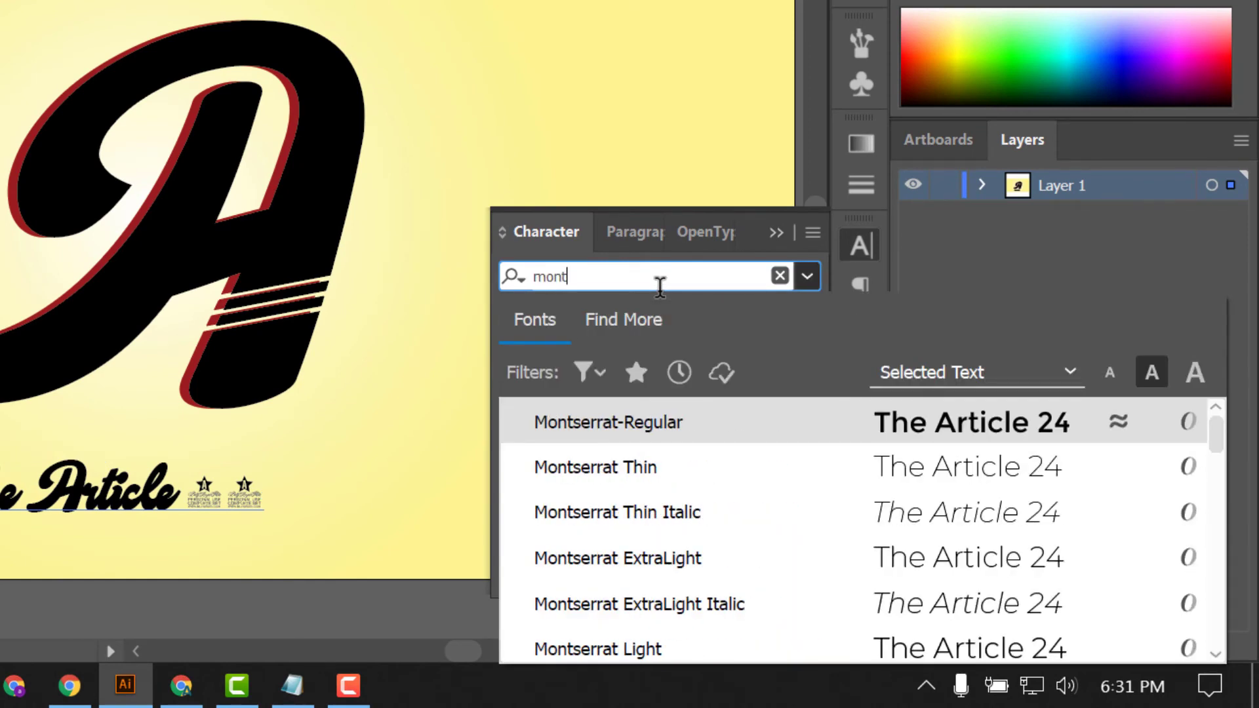
{"action": "left_click", "coordinate": [718, 423]}
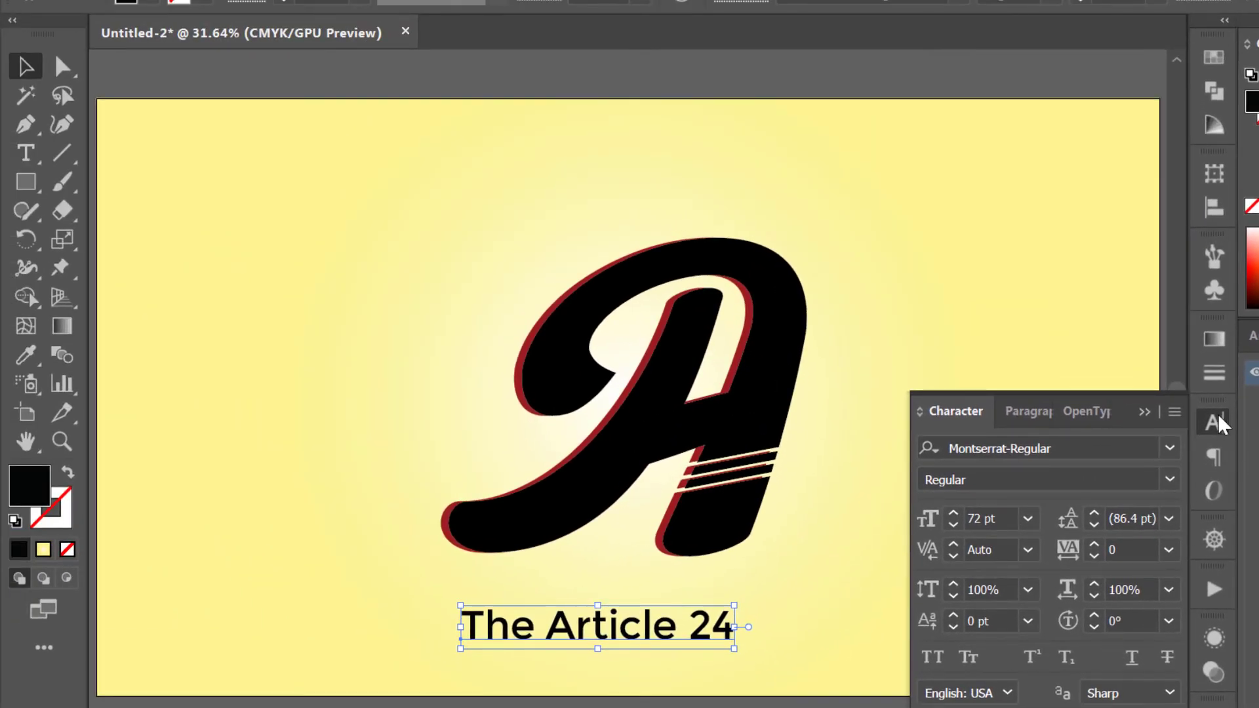
{"action": "left_click", "coordinate": [1214, 423]}
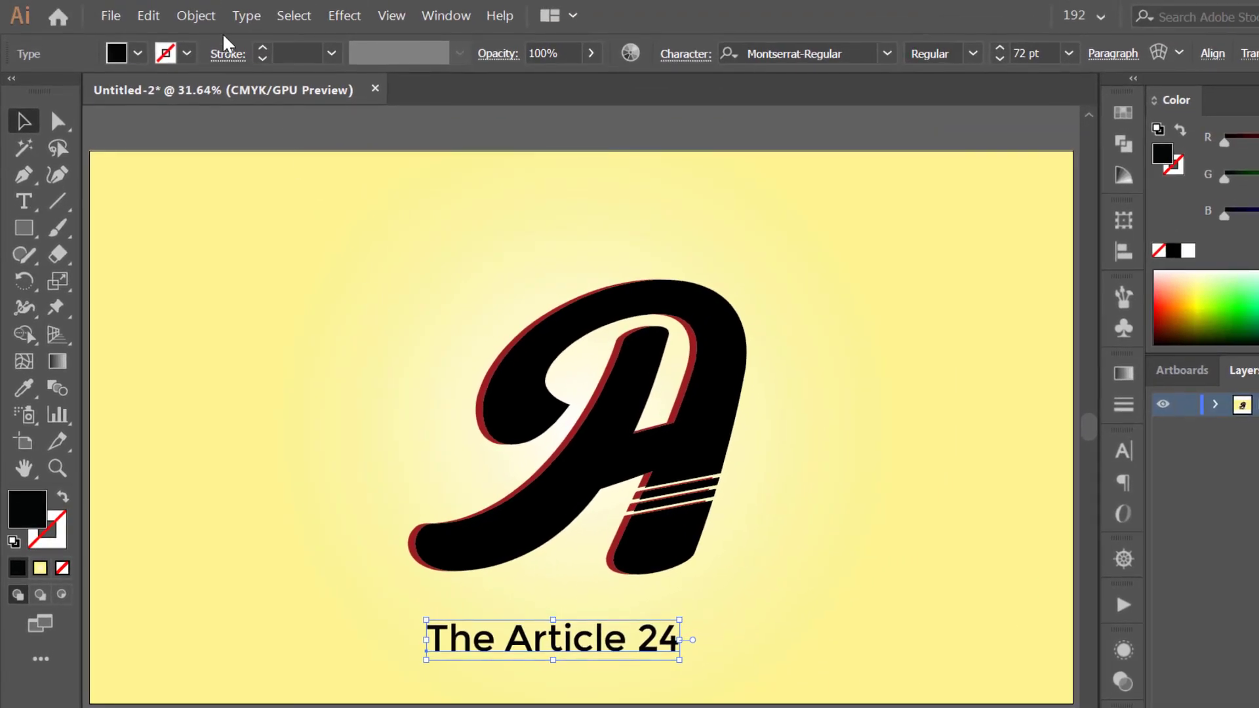
Convert the caption "The Article 24" to outlines and move it up close beneath the letter A
{"action": "left_click", "coordinate": [243, 14]}
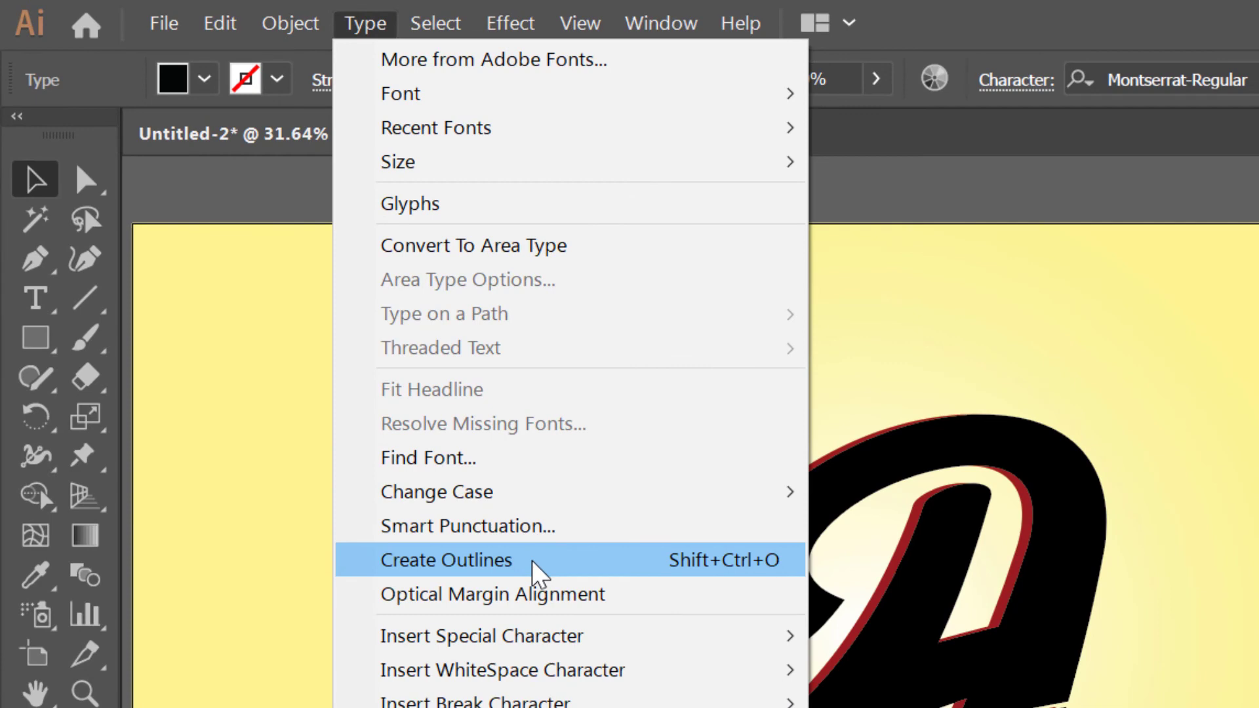
{"action": "left_click", "coordinate": [533, 561]}
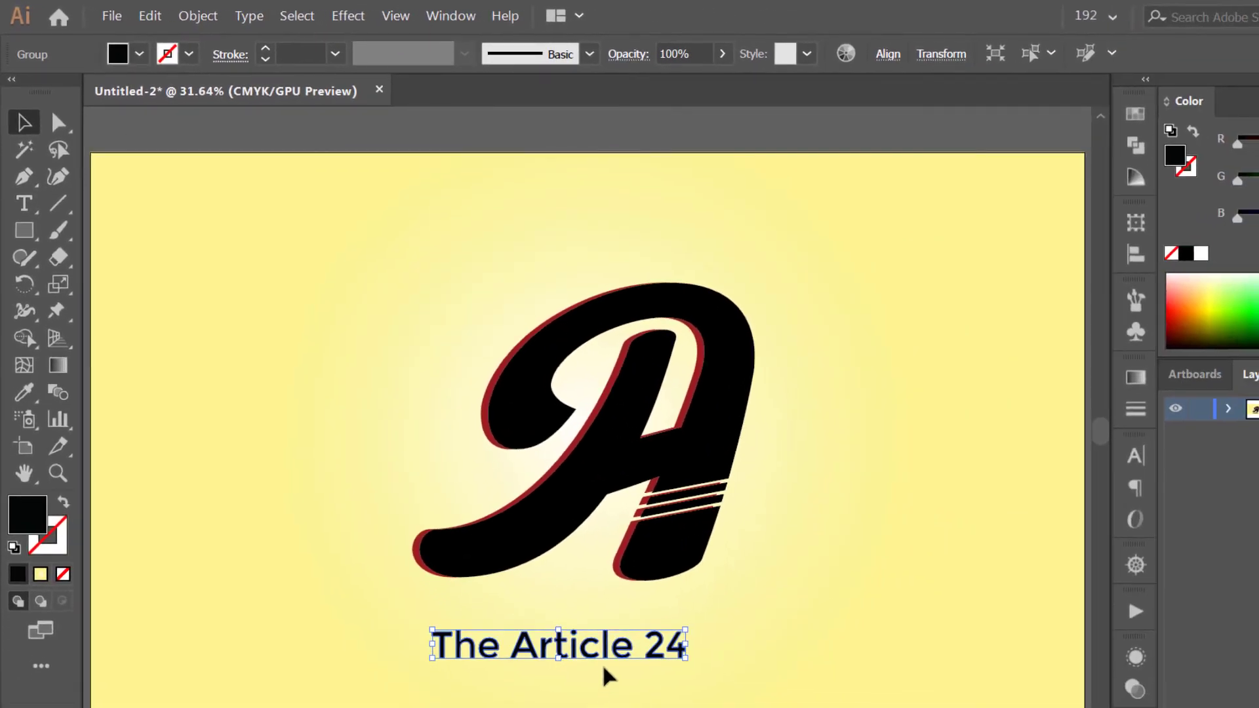
{"action": "left_click_drag", "start_coordinate": [615, 664], "coordinate": [638, 623]}
{"action": "left_click", "coordinate": [820, 416]}
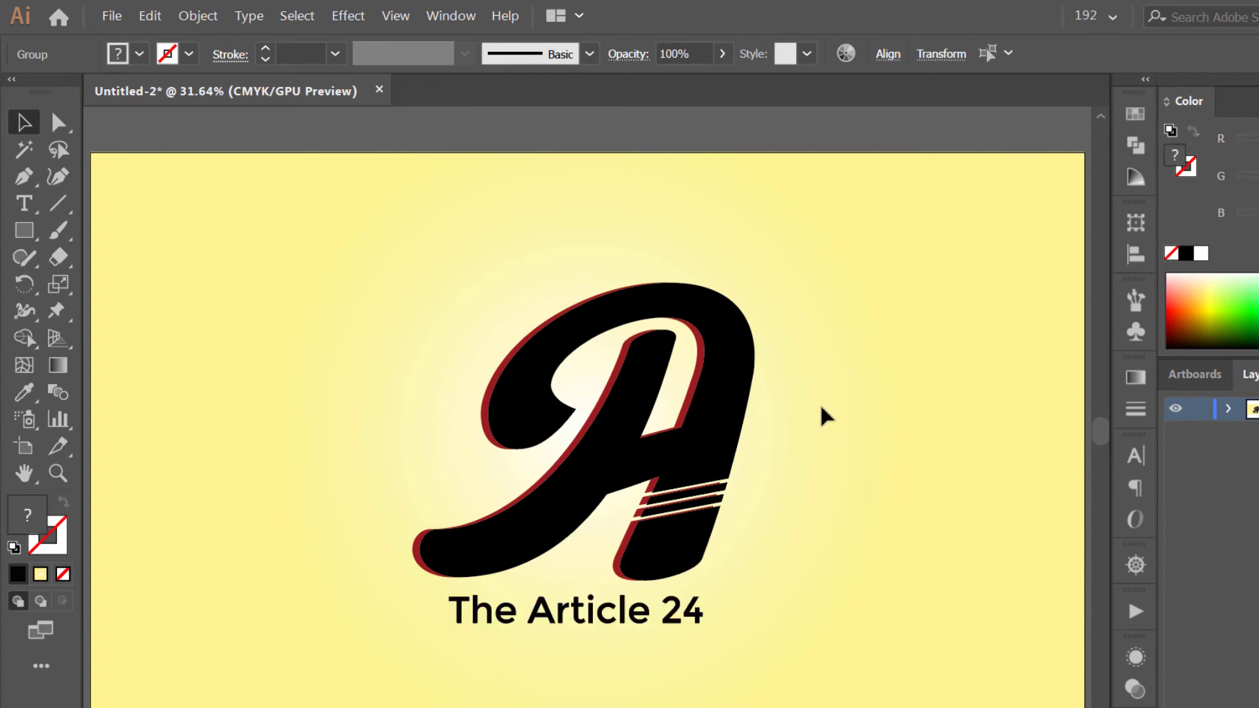
Group the black letter A with its dark red shadow copy
{"action": "left_click_drag", "start_coordinate": [827, 375], "coordinate": [721, 490]}
{"action": "right_click", "coordinate": [709, 424]}
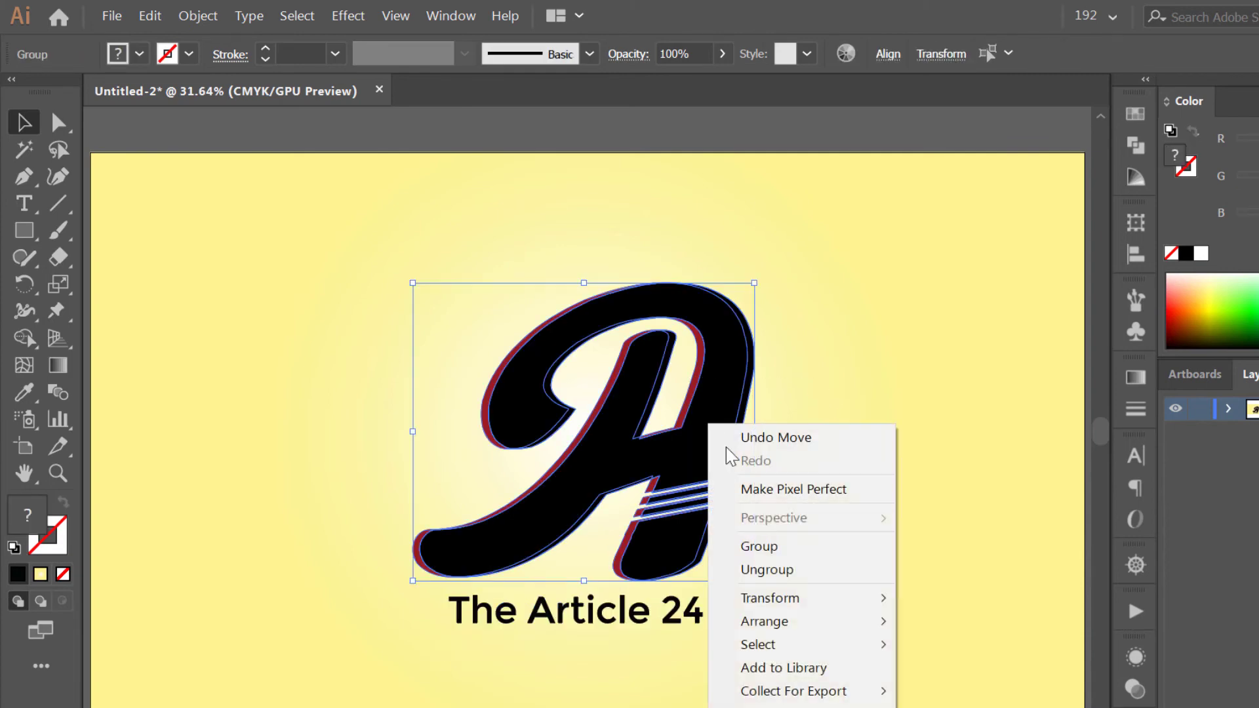
{"action": "left_click", "coordinate": [779, 546]}
{"action": "left_click", "coordinate": [817, 411]}
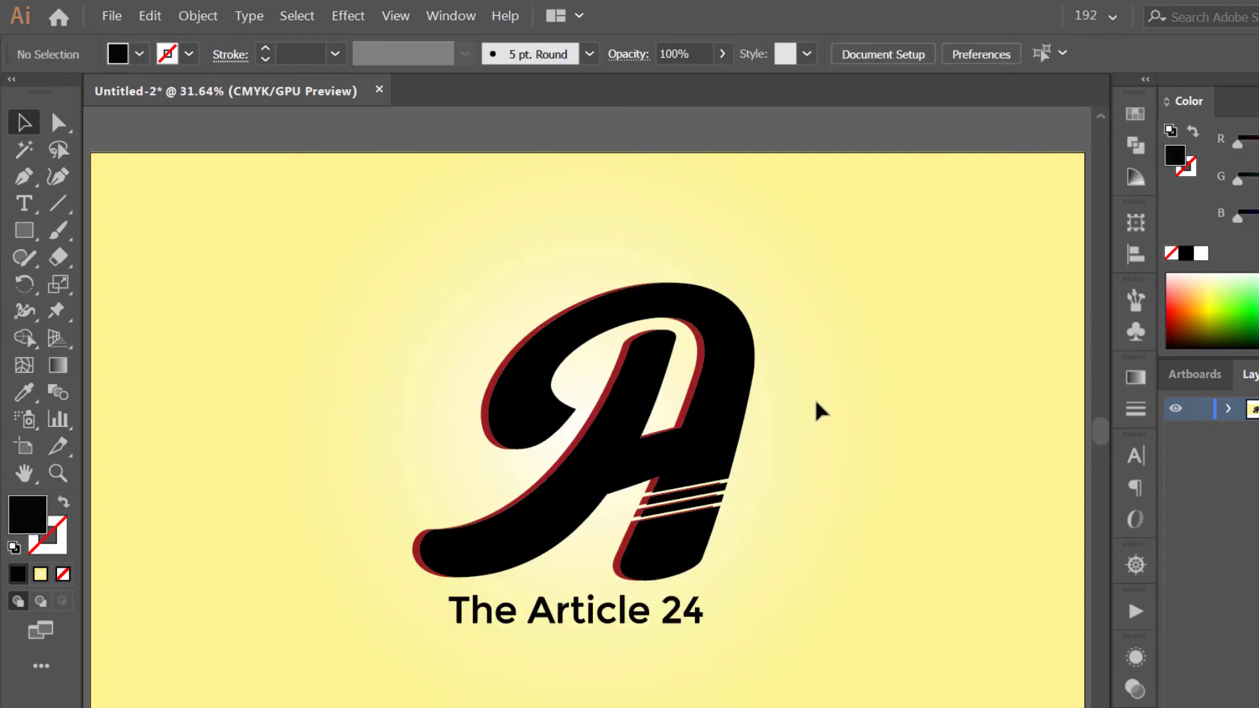
Center the letter A and the caption horizontally on each other, aligning to the selection
{"action": "left_click_drag", "start_coordinate": [817, 410], "coordinate": [669, 632]}
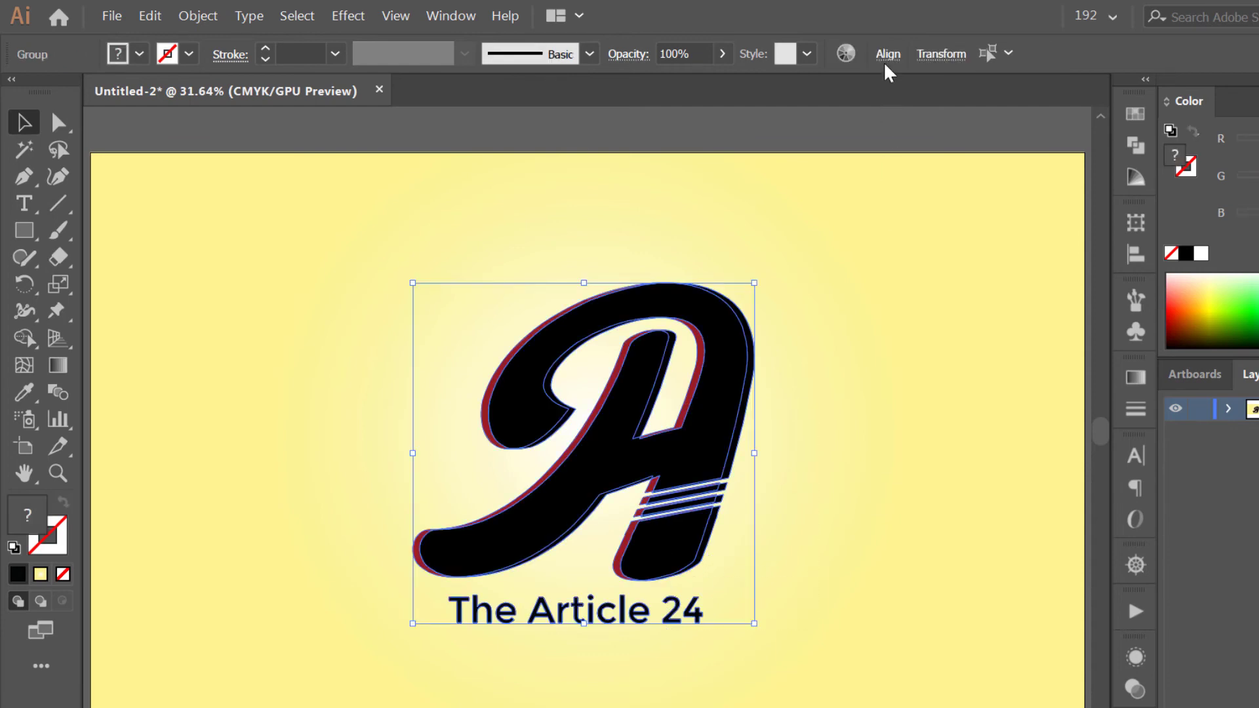
{"action": "left_click", "coordinate": [888, 54]}
{"action": "left_click", "coordinate": [868, 251]}
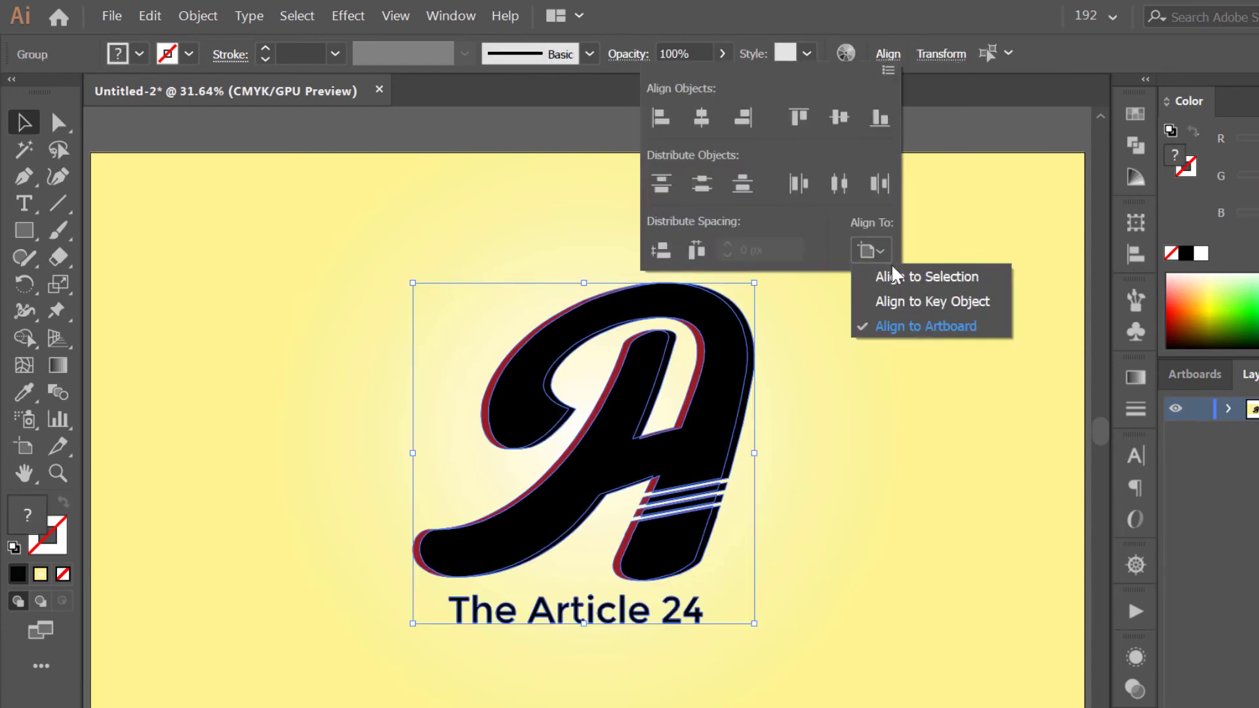
{"action": "left_click", "coordinate": [904, 277]}
{"action": "left_click", "coordinate": [702, 121]}
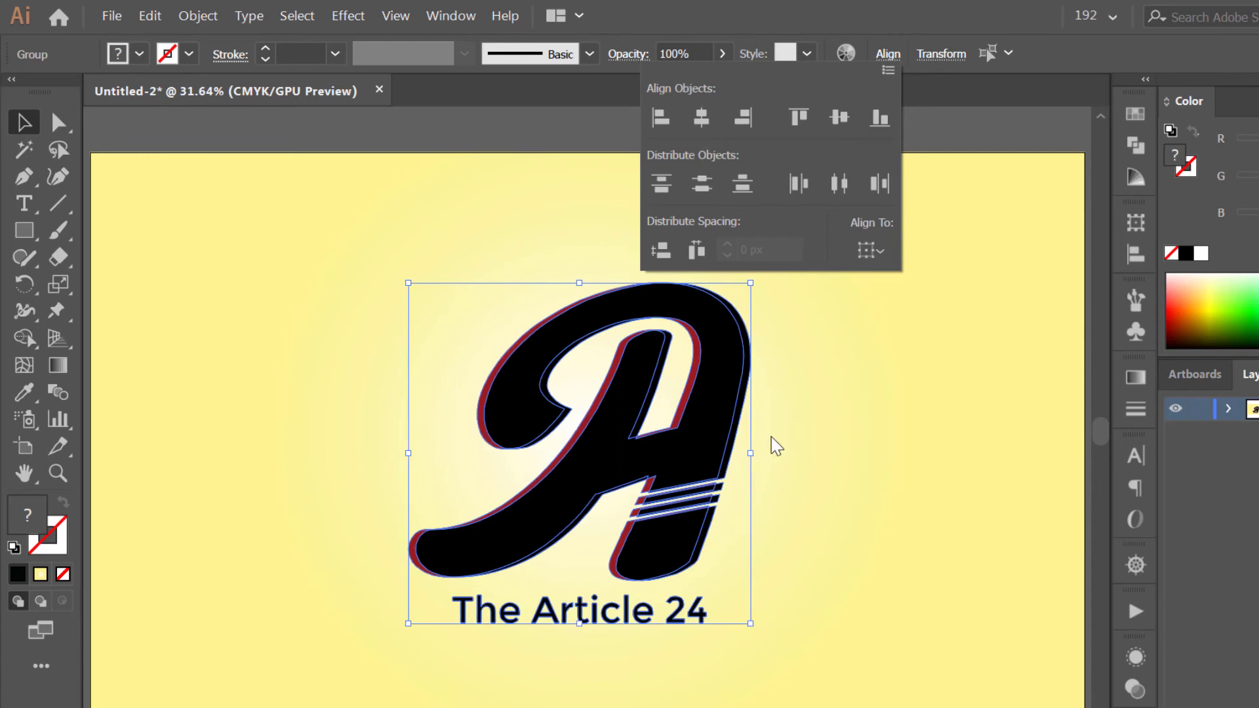
{"action": "left_click", "coordinate": [811, 395]}
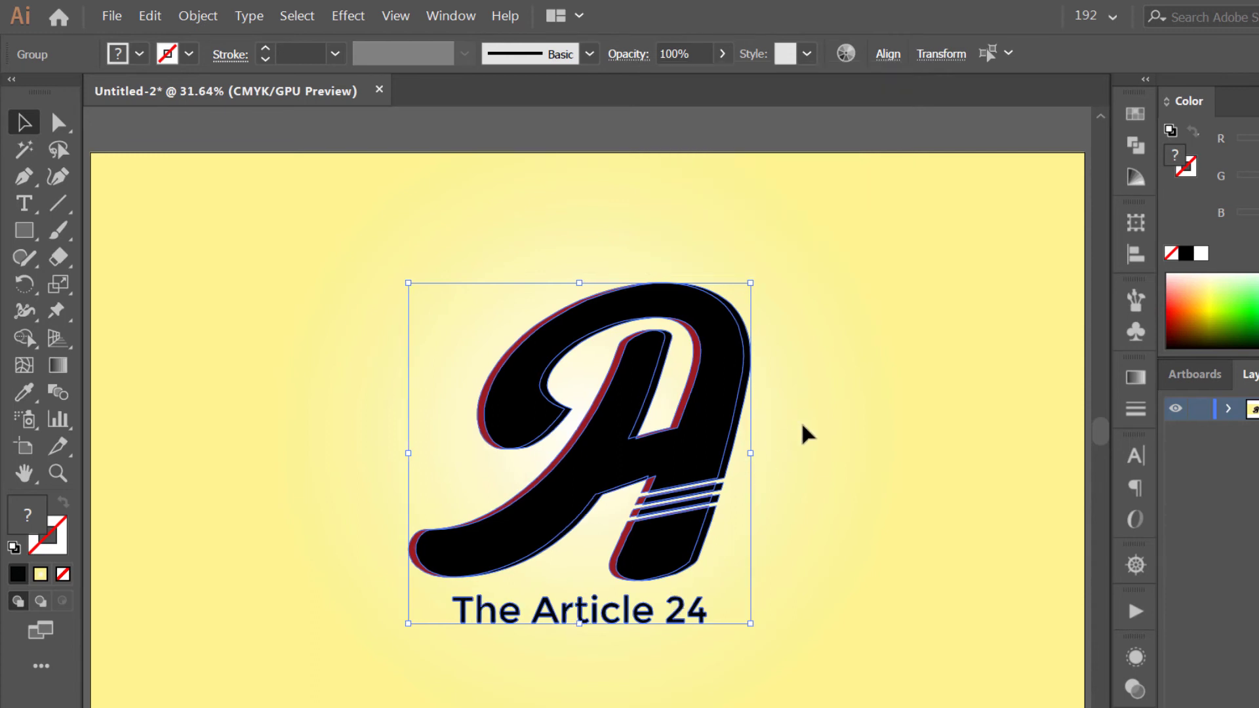
Group the letter with the caption and center the group vertically and horizontally on the artboard
{"action": "right_click", "coordinate": [673, 540]}
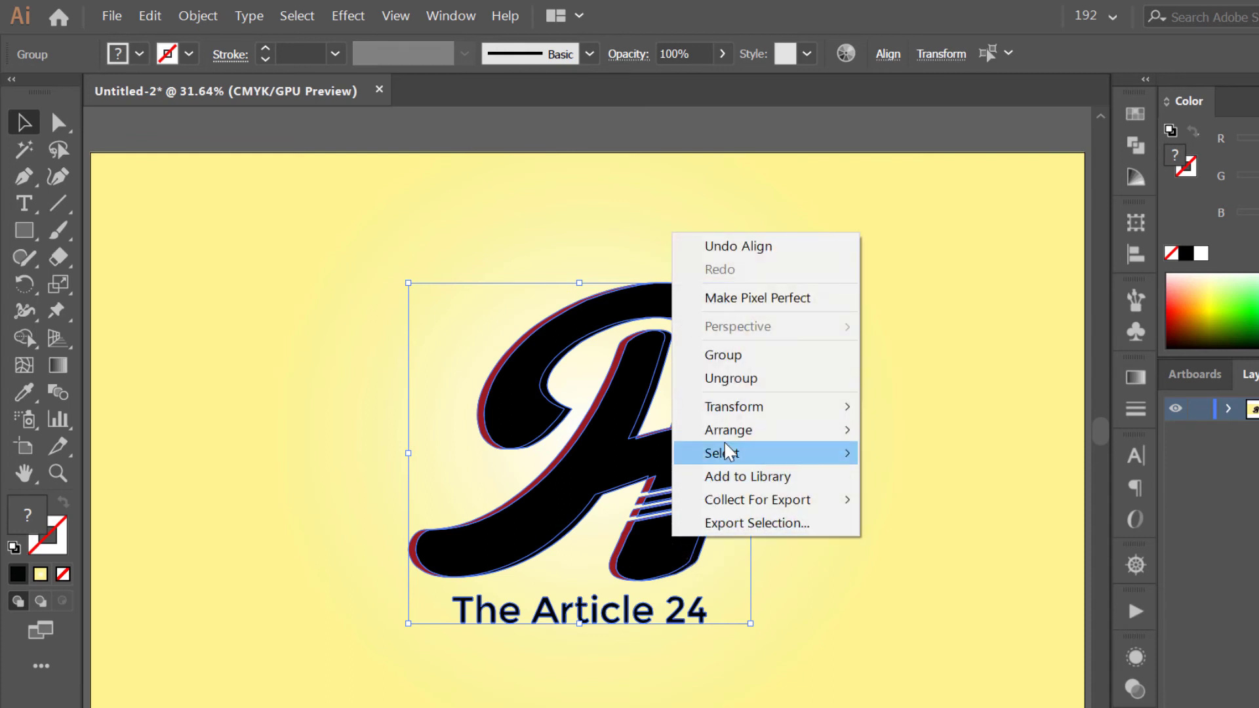
{"action": "left_click", "coordinate": [752, 357]}
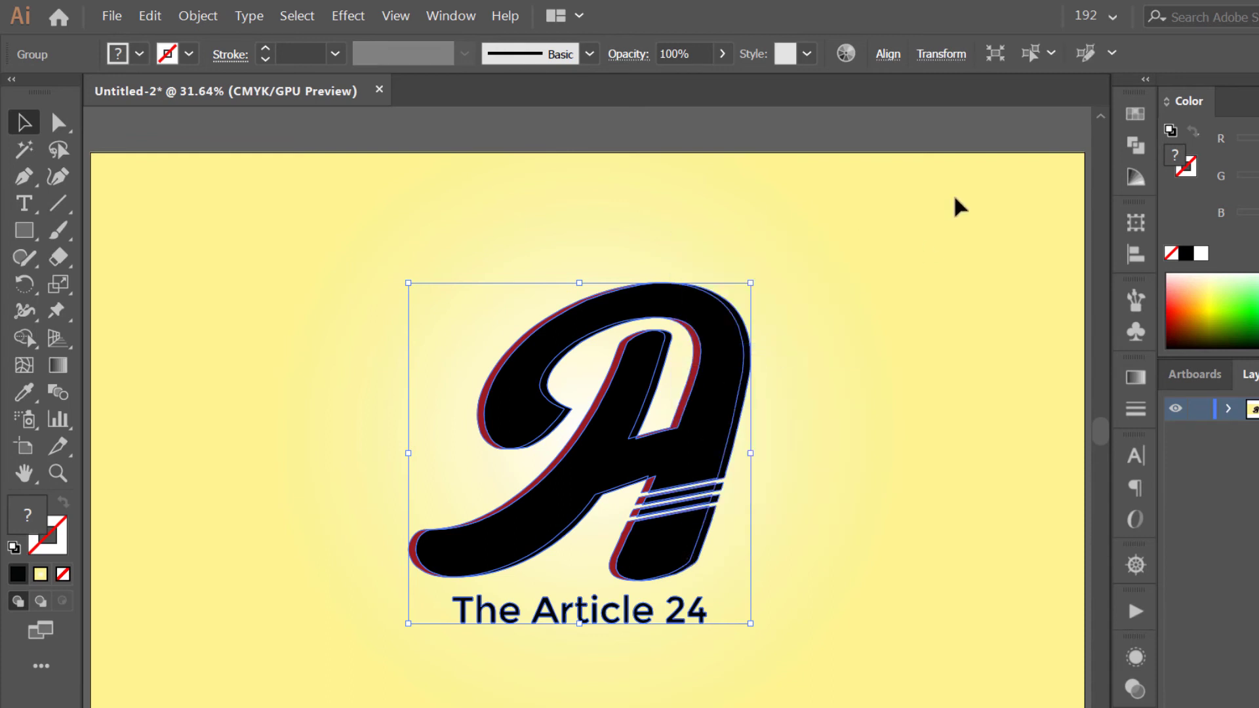
{"action": "left_click", "coordinate": [889, 59]}
{"action": "left_click", "coordinate": [869, 255]}
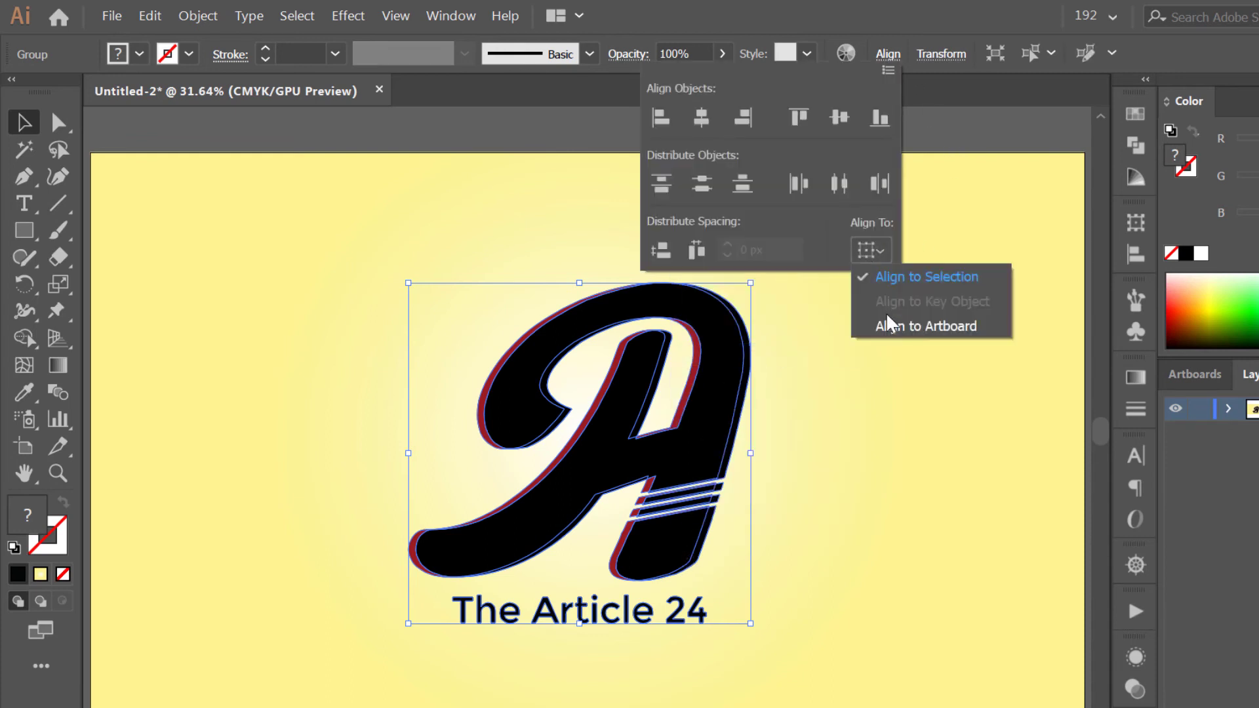
{"action": "left_click", "coordinate": [892, 326]}
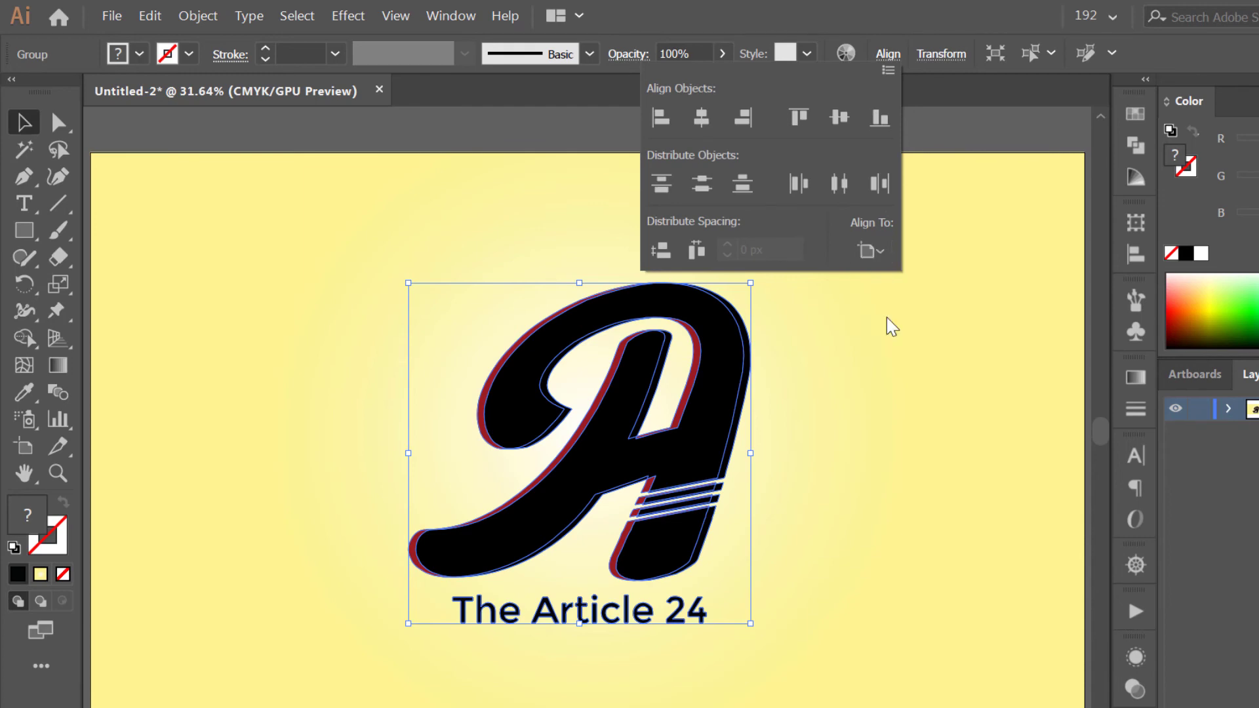
{"action": "left_click", "coordinate": [841, 131]}
{"action": "left_click", "coordinate": [706, 128]}
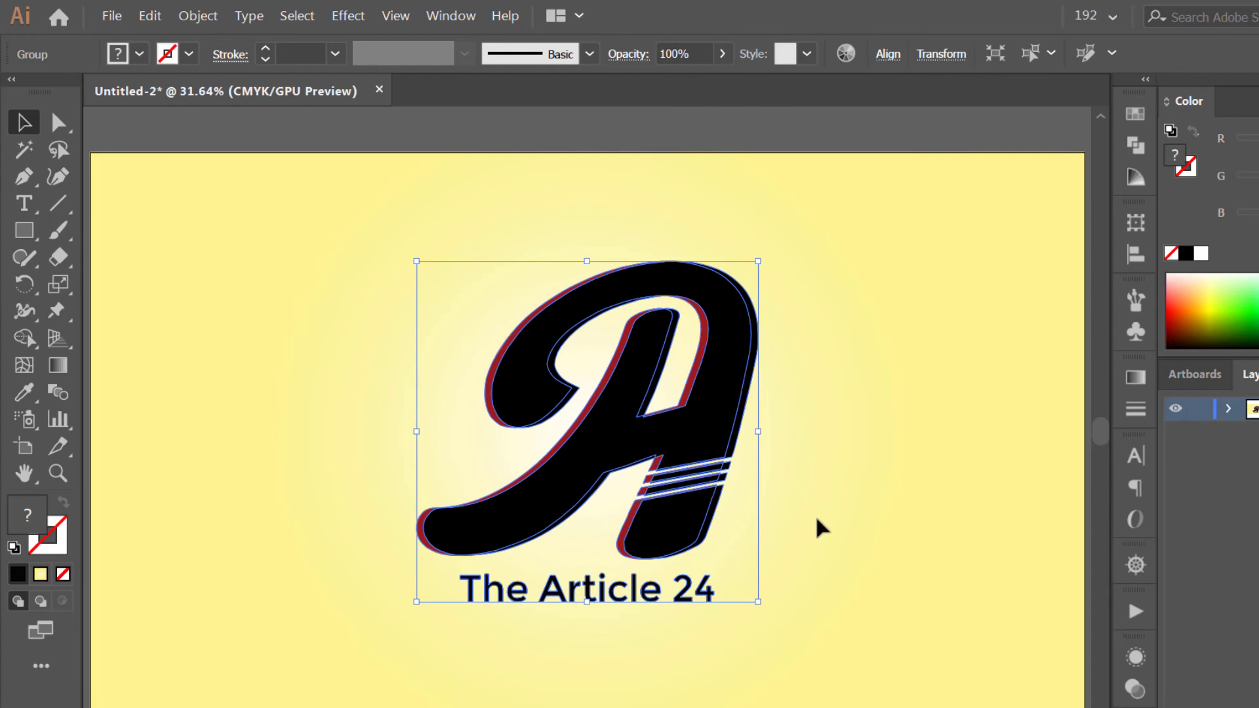
Draw a wide, flat ellipse below the caption with the Ellipse tool
{"action": "left_click", "coordinate": [24, 231]}
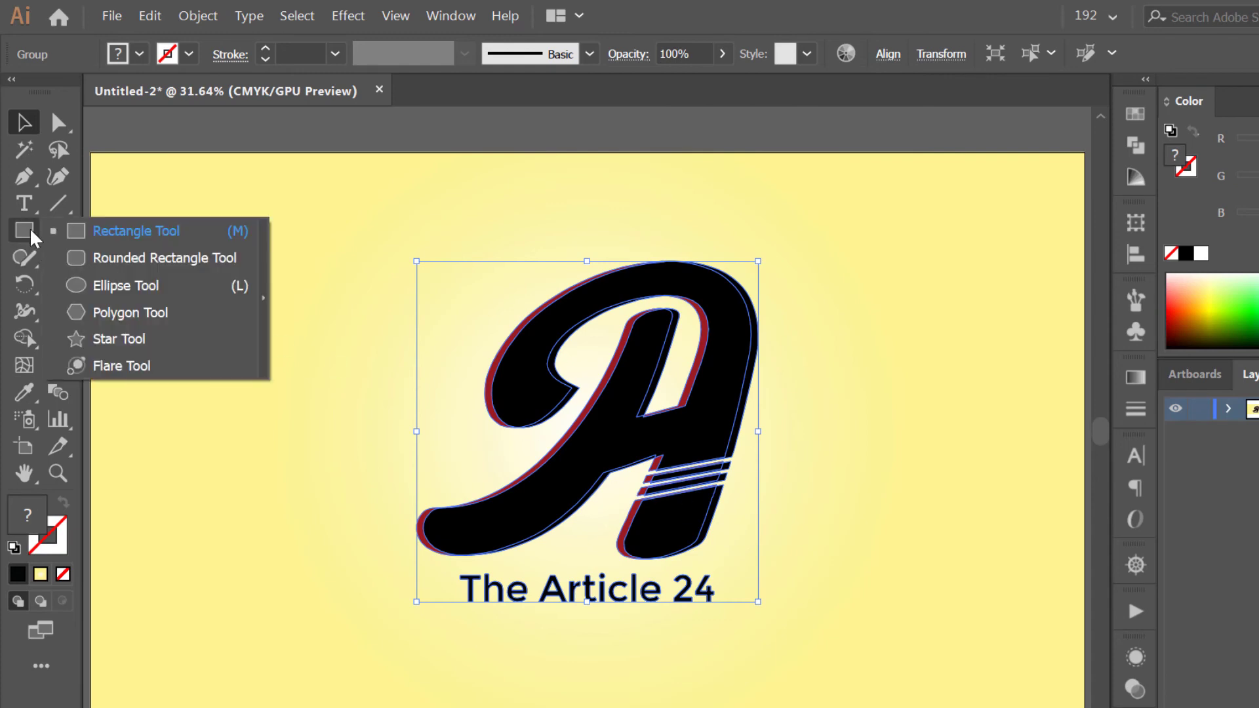
{"action": "left_click", "coordinate": [124, 283]}
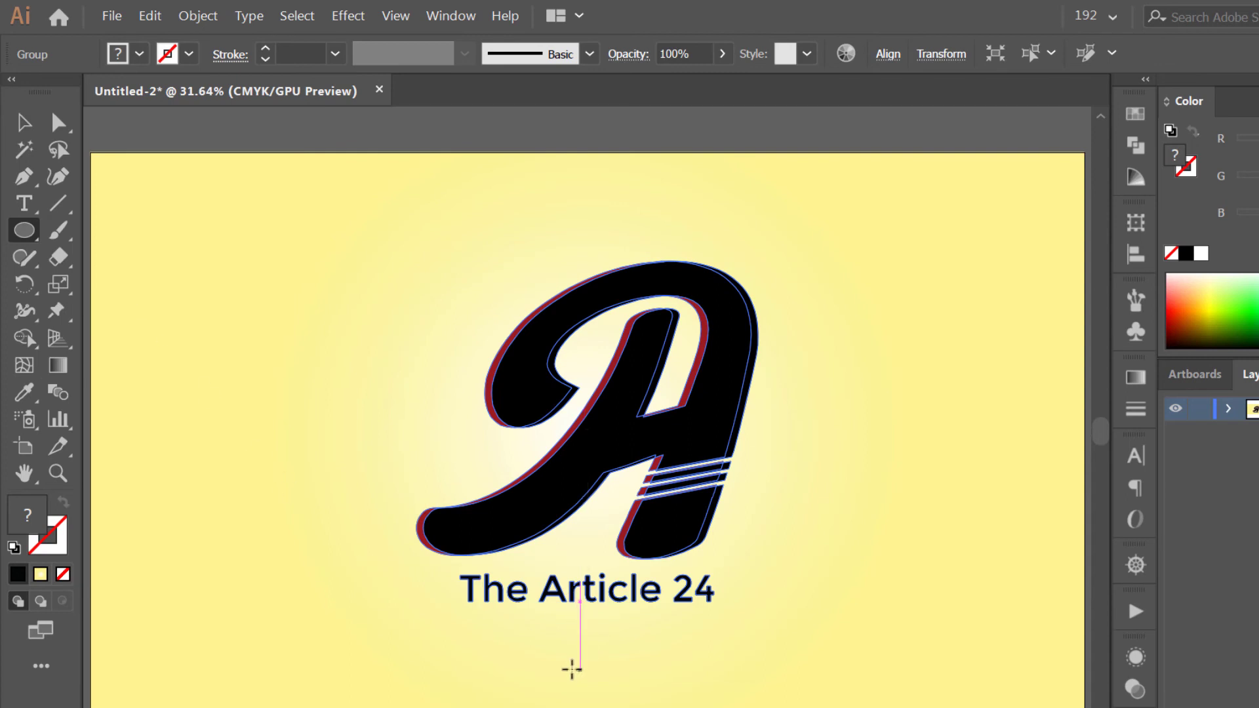
{"action": "mouse_move", "coordinate": [518, 653]}
{"action": "left_mouse_down"}
{"action": "mouse_move", "coordinate": [661, 661]}
{"action": "mouse_move", "coordinate": [746, 682]}
{"action": "left_mouse_up"}
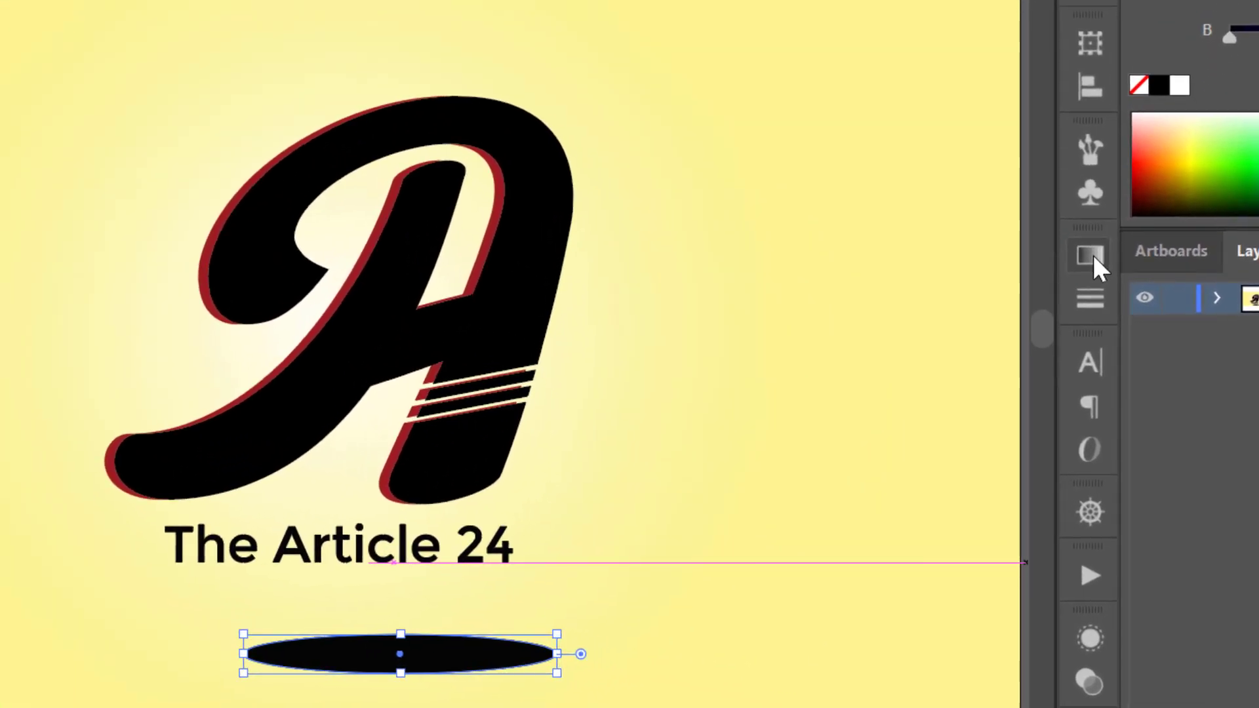
Fill the ellipse with a radial black-and-white gradient, reversed so that black is in the center and white at the edge
{"action": "left_click", "coordinate": [1136, 379]}
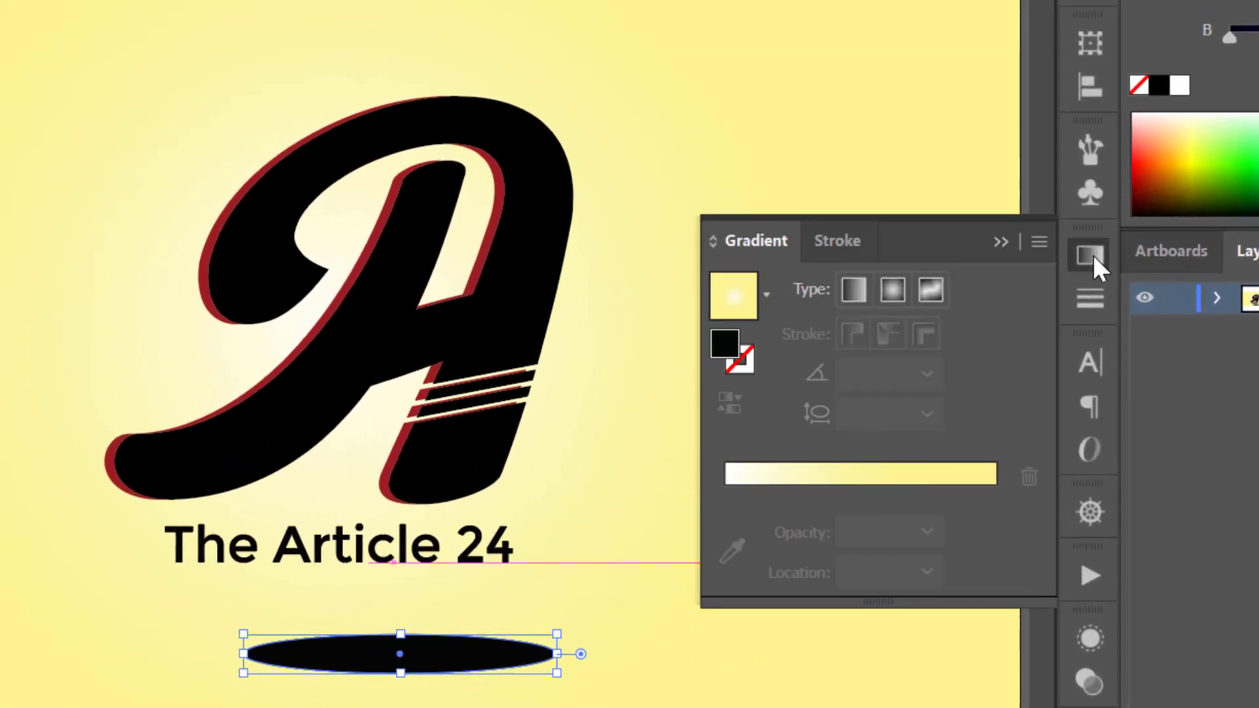
{"action": "left_click", "coordinate": [767, 294]}
{"action": "left_click", "coordinate": [649, 363]}
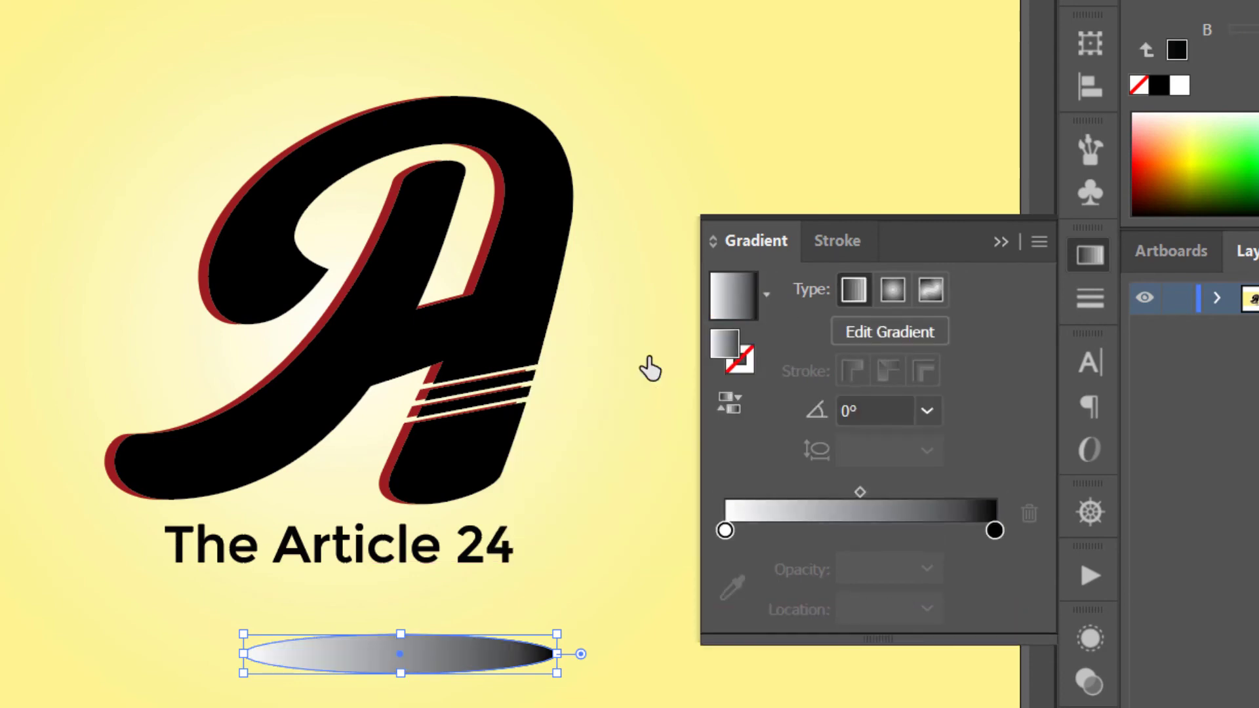
{"action": "left_click", "coordinate": [894, 306]}
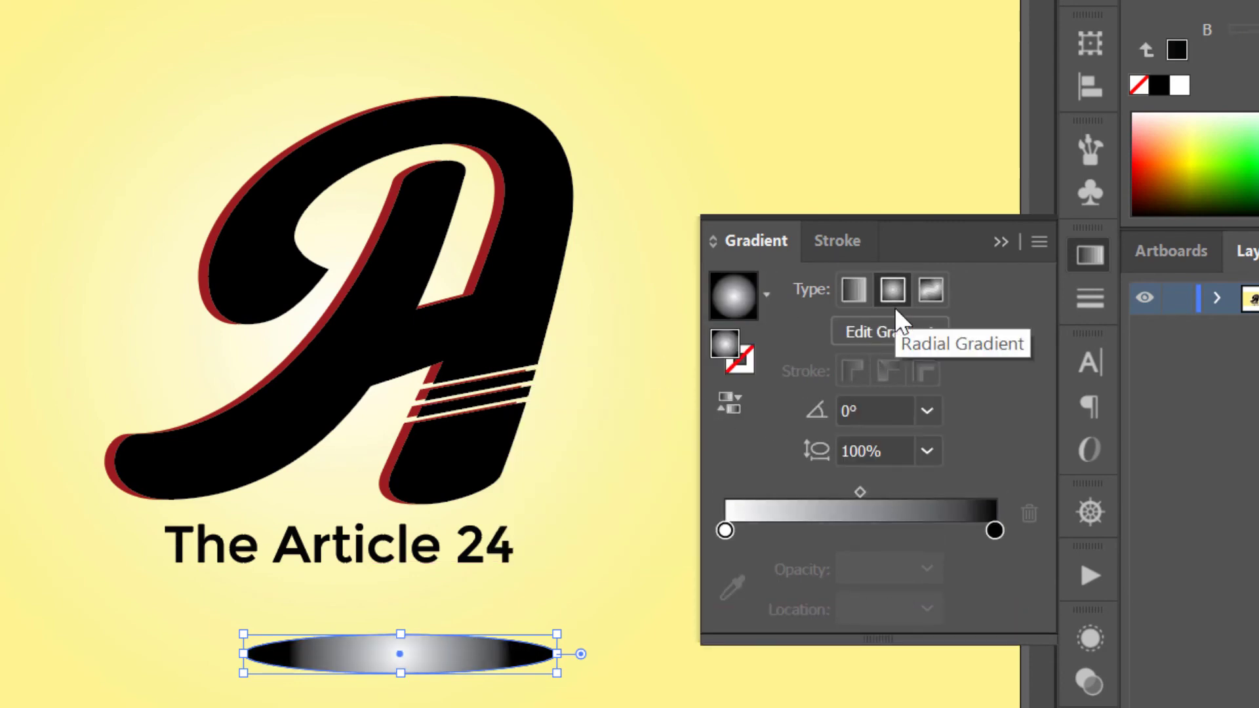
{"action": "left_click", "coordinate": [730, 397]}
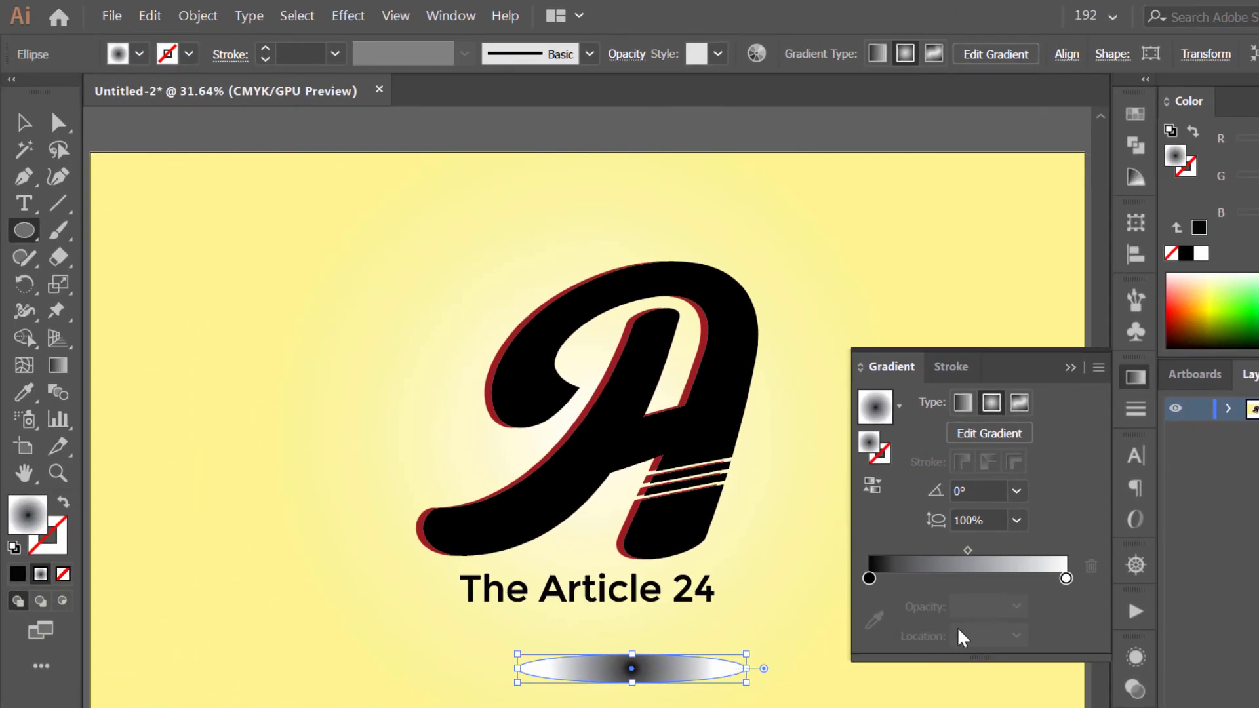
Flatten the ellipse's radial gradient to an aspect ratio of 17.8% and stretch it out to the ellipse's edge
{"action": "left_click", "coordinate": [63, 369]}
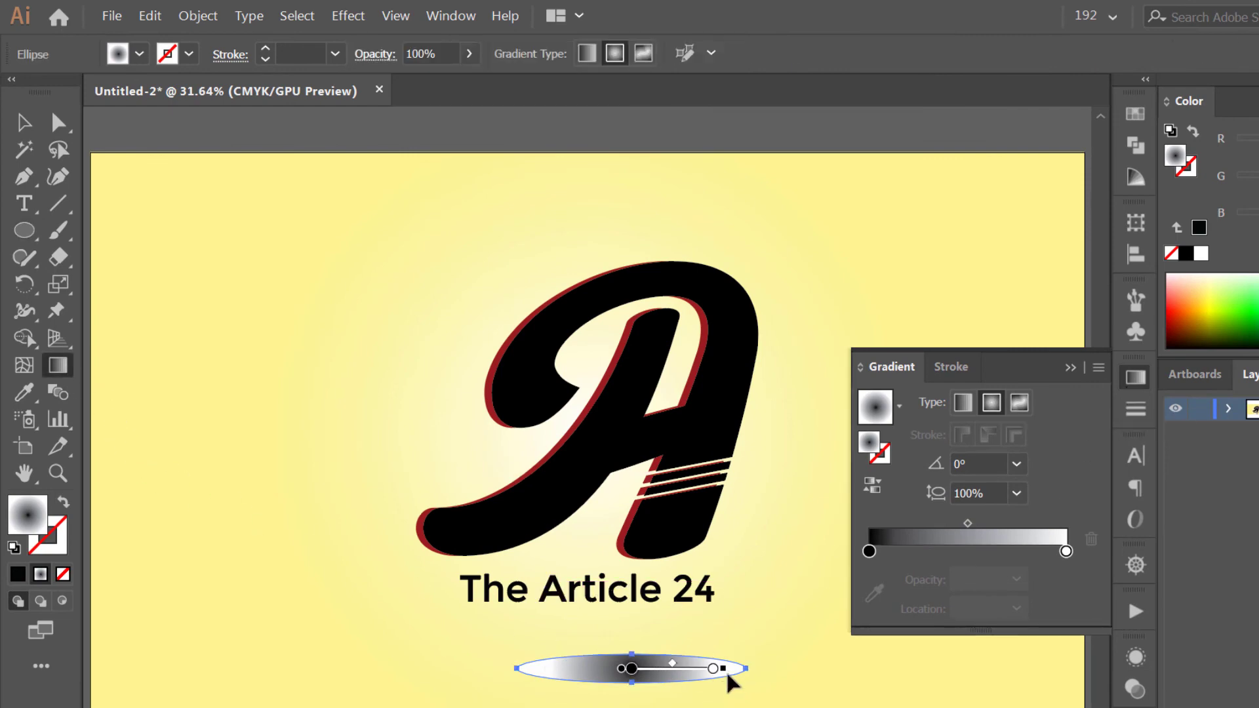
{"action": "mouse_move", "coordinate": [733, 677]}
{"action": "left_mouse_down"}
{"action": "mouse_move", "coordinate": [759, 683]}
{"action": "mouse_move", "coordinate": [729, 667]}
{"action": "mouse_move", "coordinate": [730, 681]}
{"action": "left_mouse_up"}
{"action": "mouse_move", "coordinate": [647, 596]}
{"action": "left_mouse_down"}
{"action": "mouse_move", "coordinate": [634, 607]}
{"action": "mouse_move", "coordinate": [636, 661]}
{"action": "left_mouse_up"}
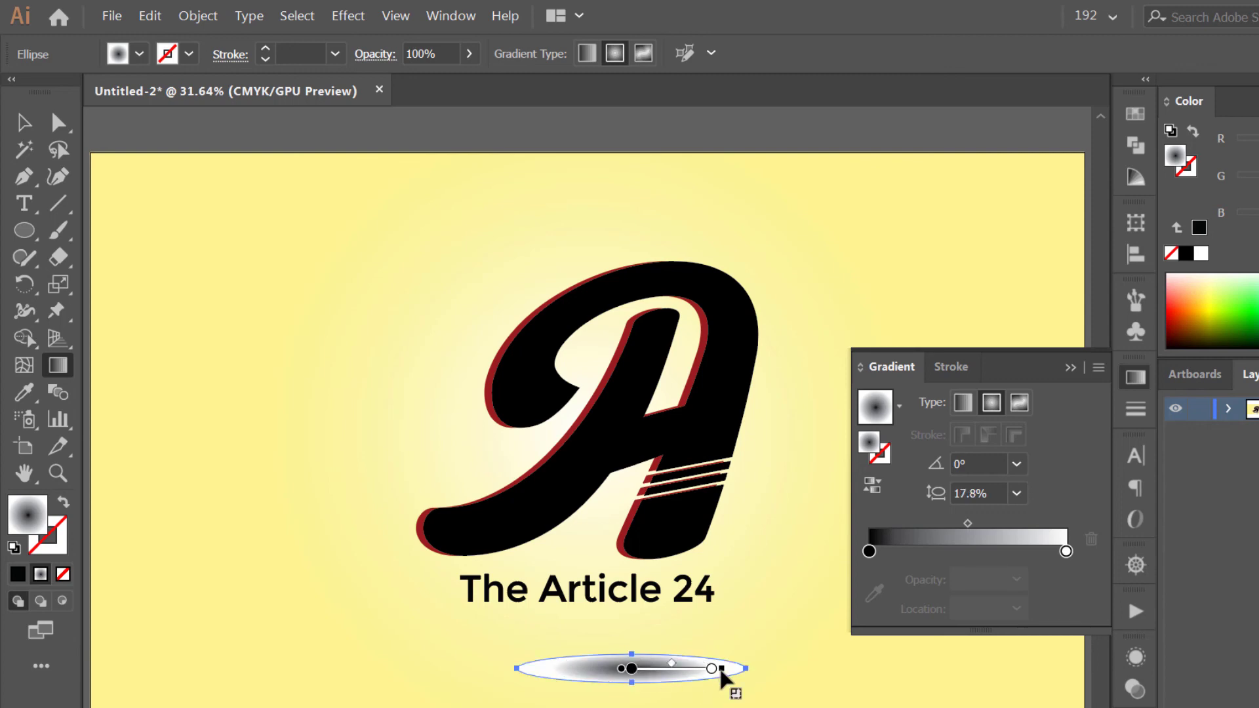
{"action": "left_click_drag", "start_coordinate": [721, 668], "coordinate": [746, 676]}
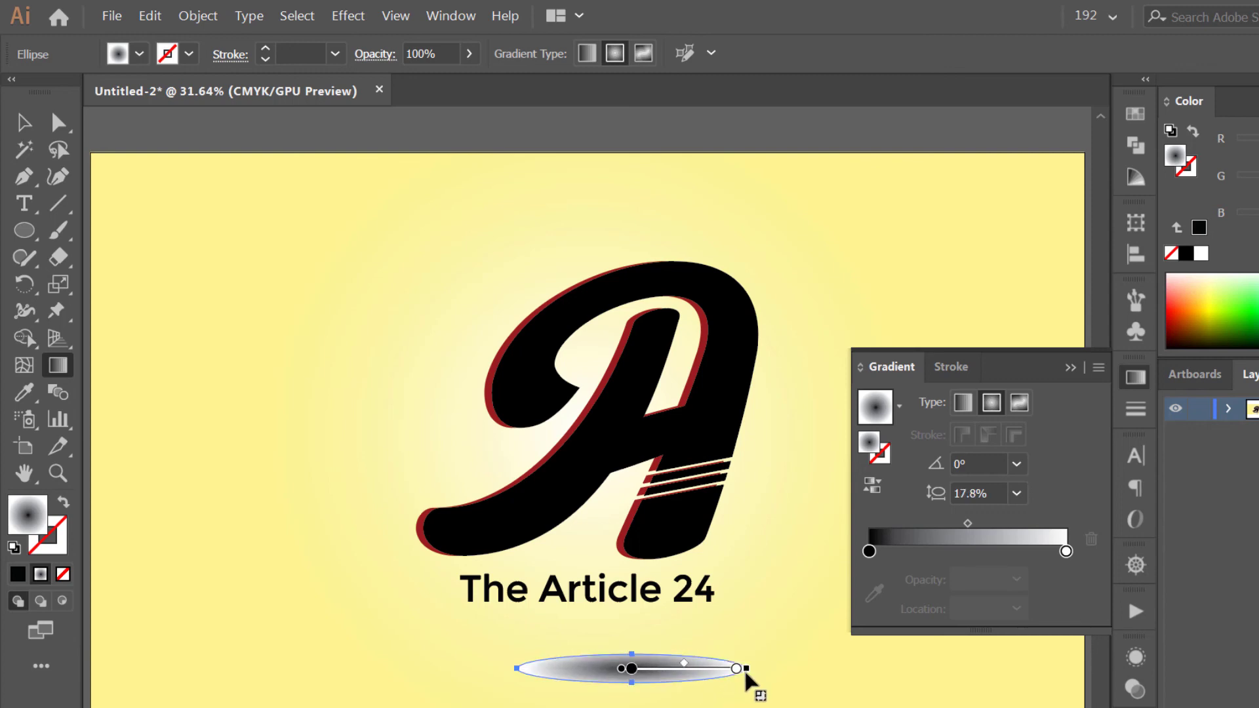
Set the opacity of the gradient's white outer stop to 0% so the ellipse fades out like a shadow
{"action": "left_click", "coordinate": [1066, 552]}
{"action": "left_click", "coordinate": [1016, 579]}
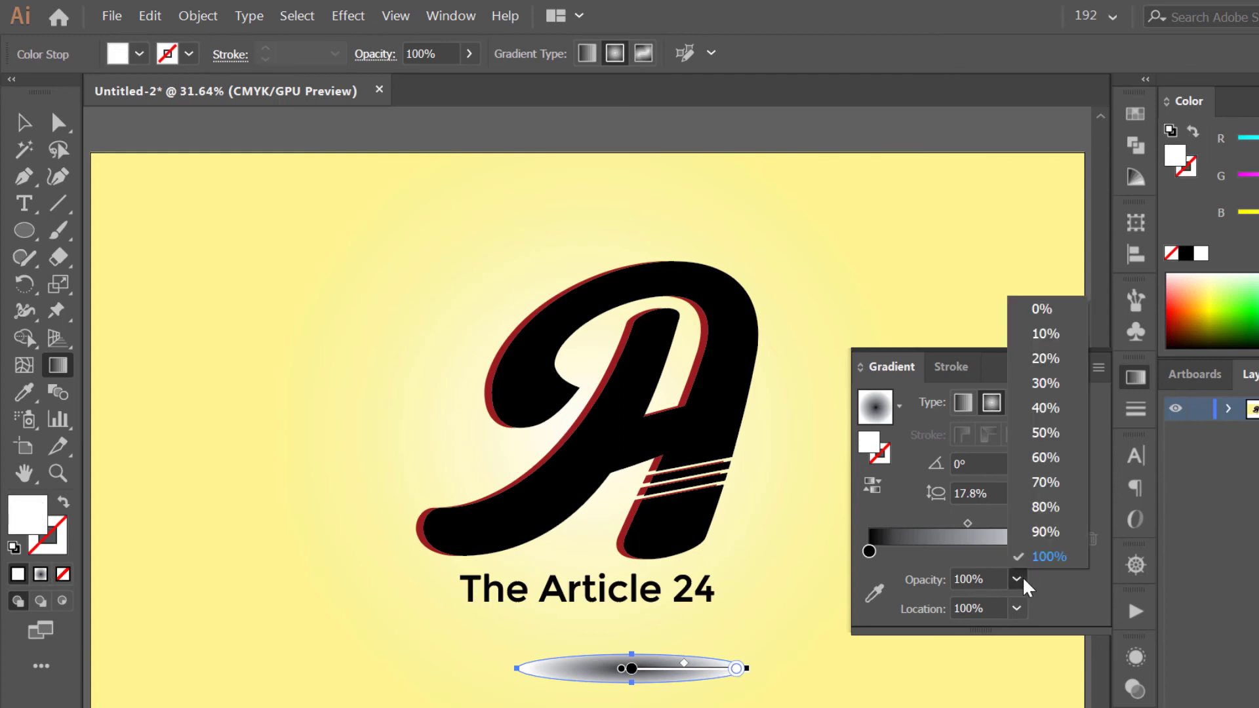
{"action": "left_click", "coordinate": [1042, 309]}
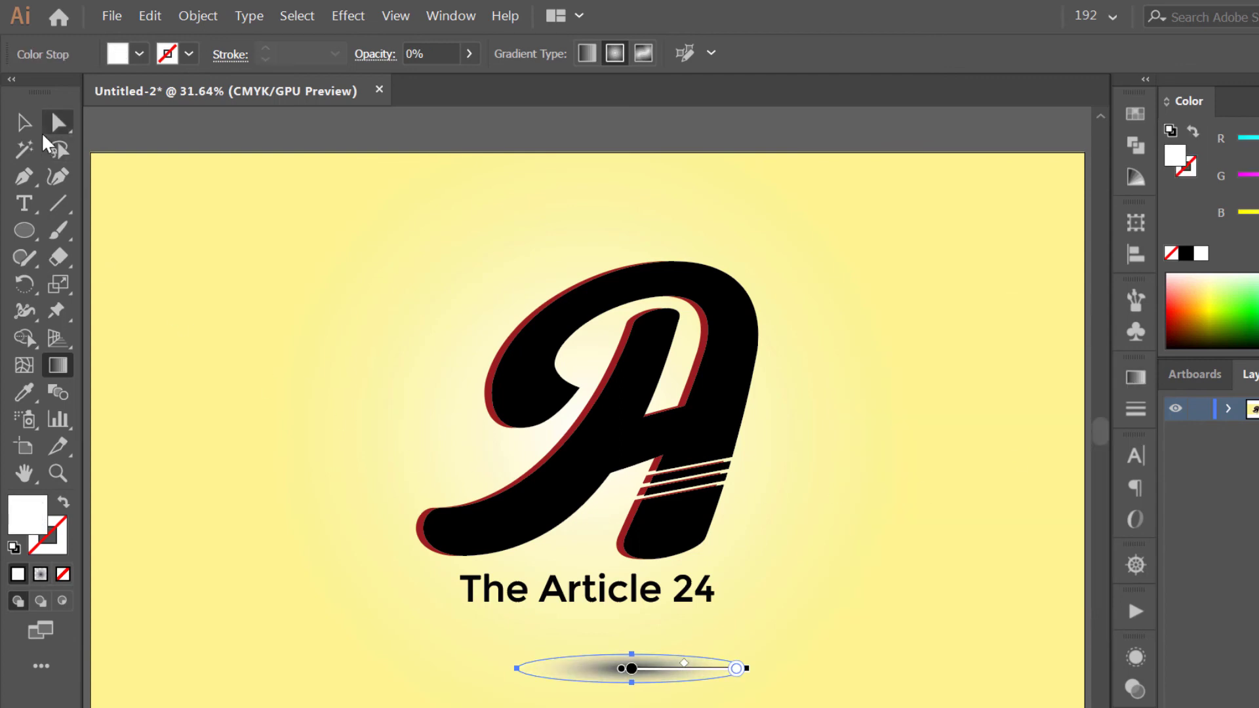
{"action": "left_click", "coordinate": [30, 124]}
{"action": "left_click", "coordinate": [366, 652]}
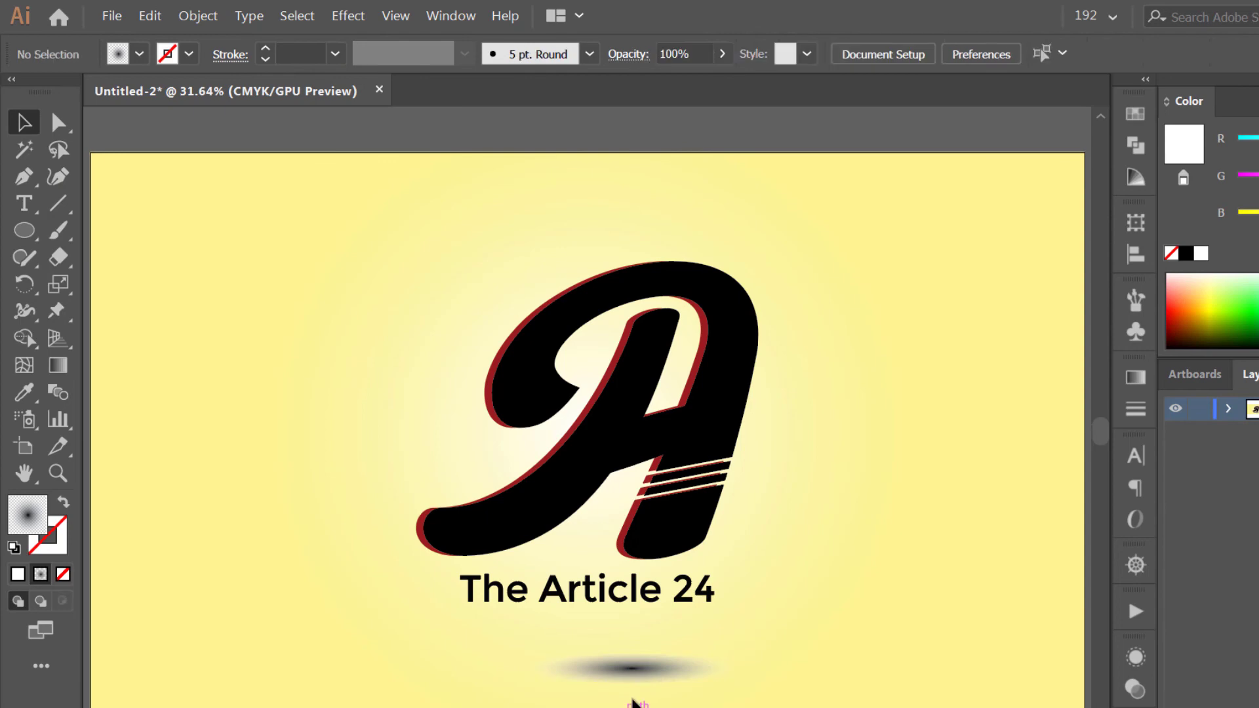
Make the shadow ellipse slightly flatter, reposition it below the caption and center it horizontally on the artboard
{"action": "left_click_drag", "start_coordinate": [655, 675], "coordinate": [610, 663]}
{"action": "left_click", "coordinate": [788, 680]}
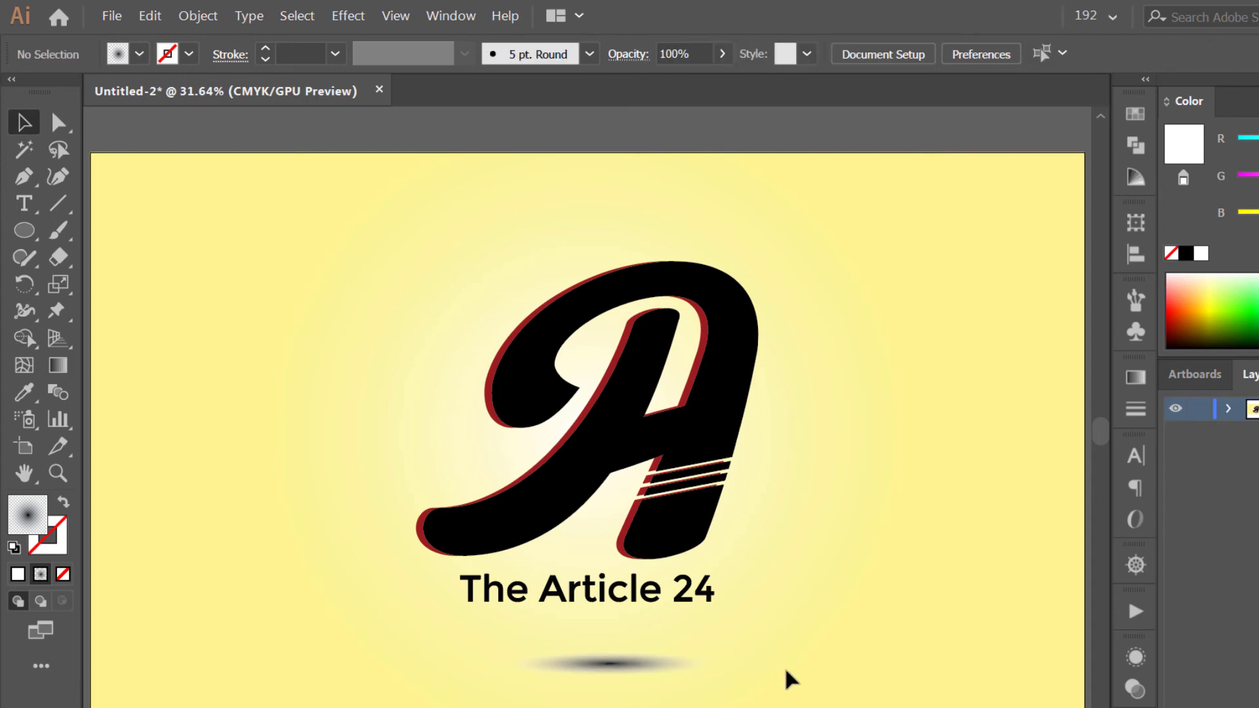
{"action": "left_click", "coordinate": [609, 676]}
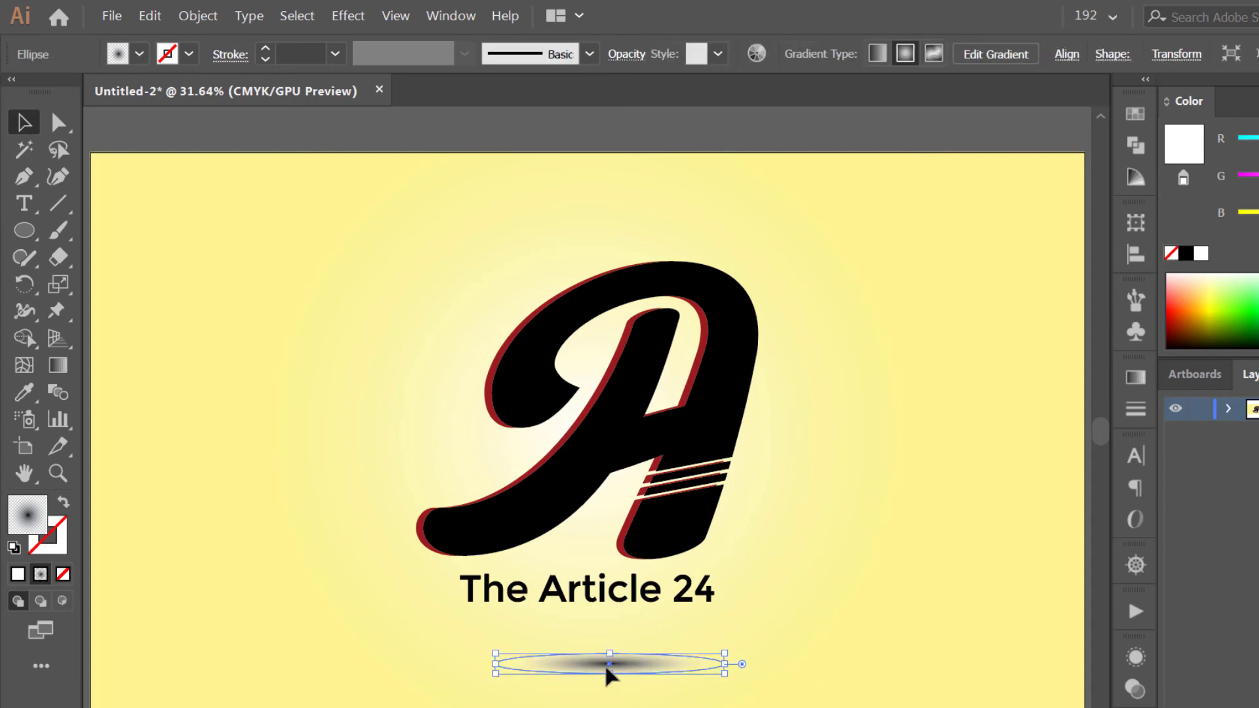
{"action": "left_click", "coordinate": [1064, 55]}
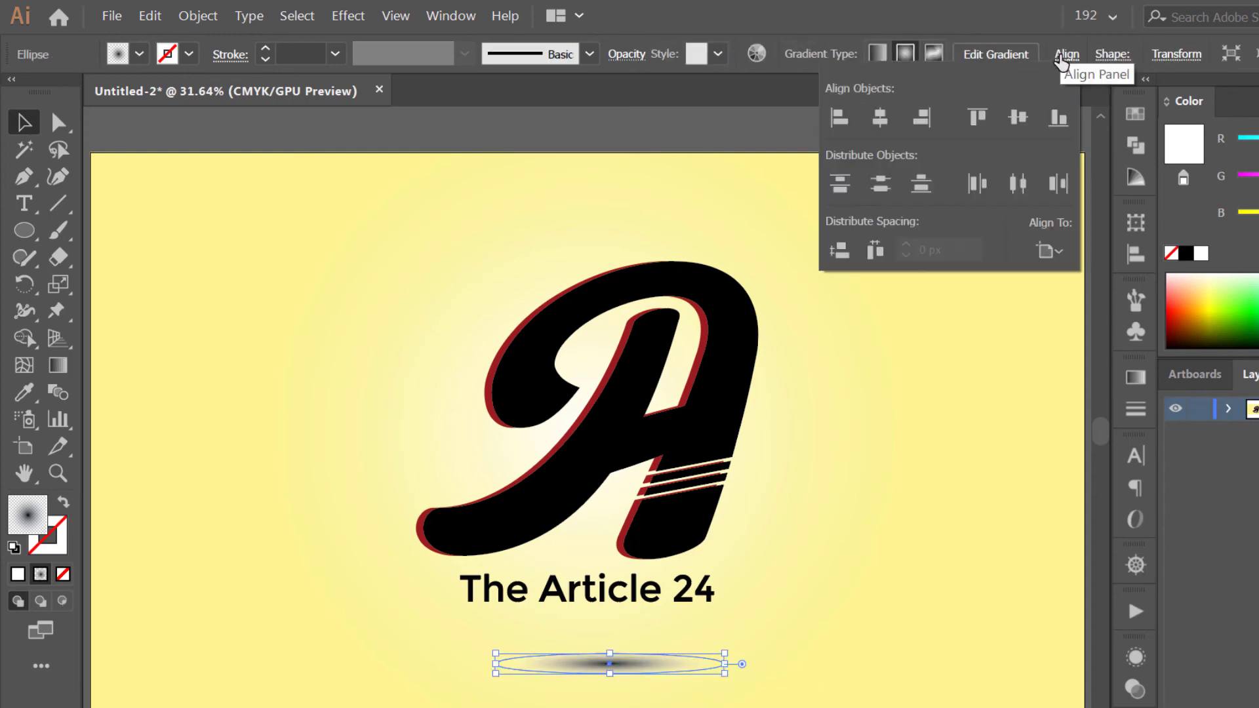
{"action": "left_click", "coordinate": [881, 120]}
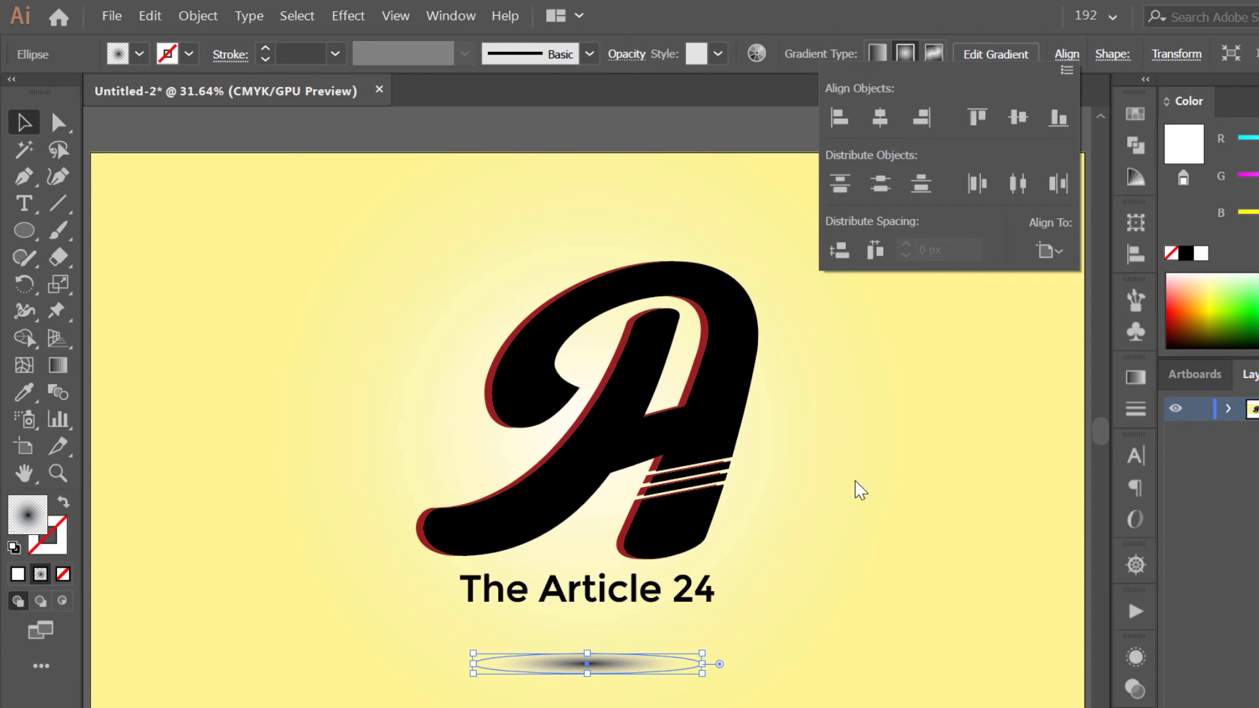
Group the letter, caption and shadow ellipse, and center the group vertically on the artboard
{"action": "left_click_drag", "start_coordinate": [831, 379], "coordinate": [623, 685]}
{"action": "right_click", "coordinate": [676, 551]}
{"action": "left_click", "coordinate": [759, 356]}
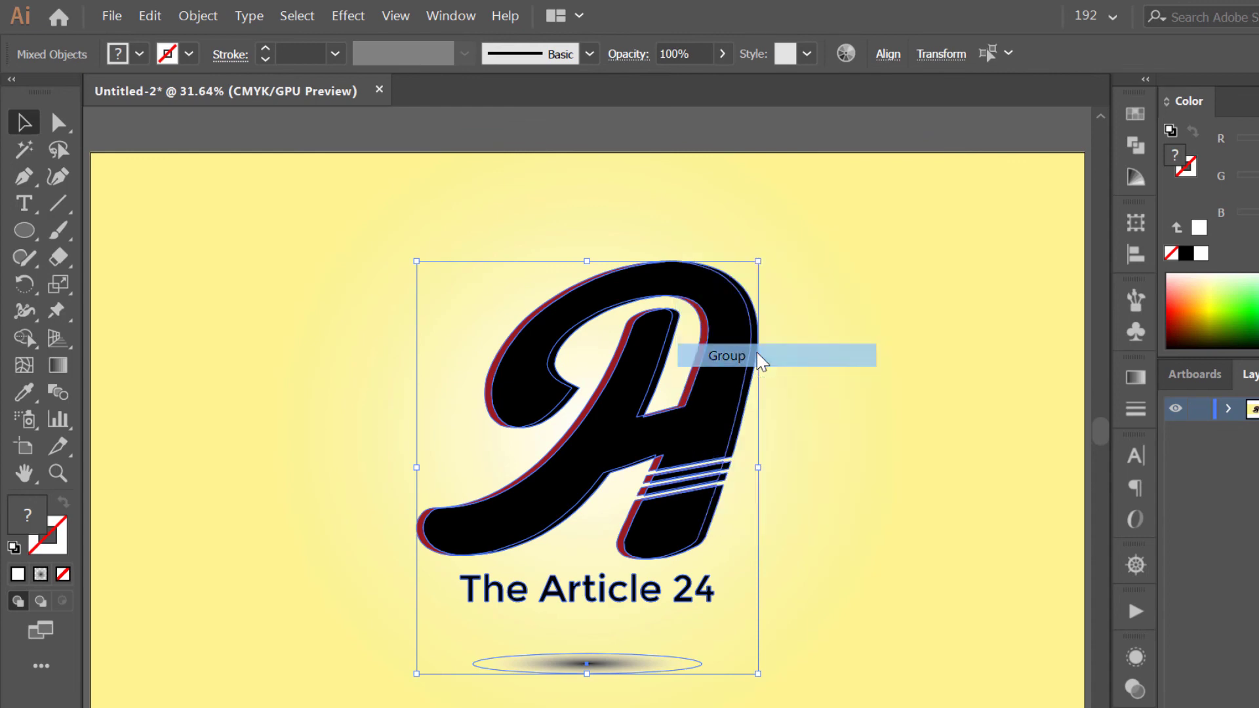
{"action": "left_click", "coordinate": [889, 55]}
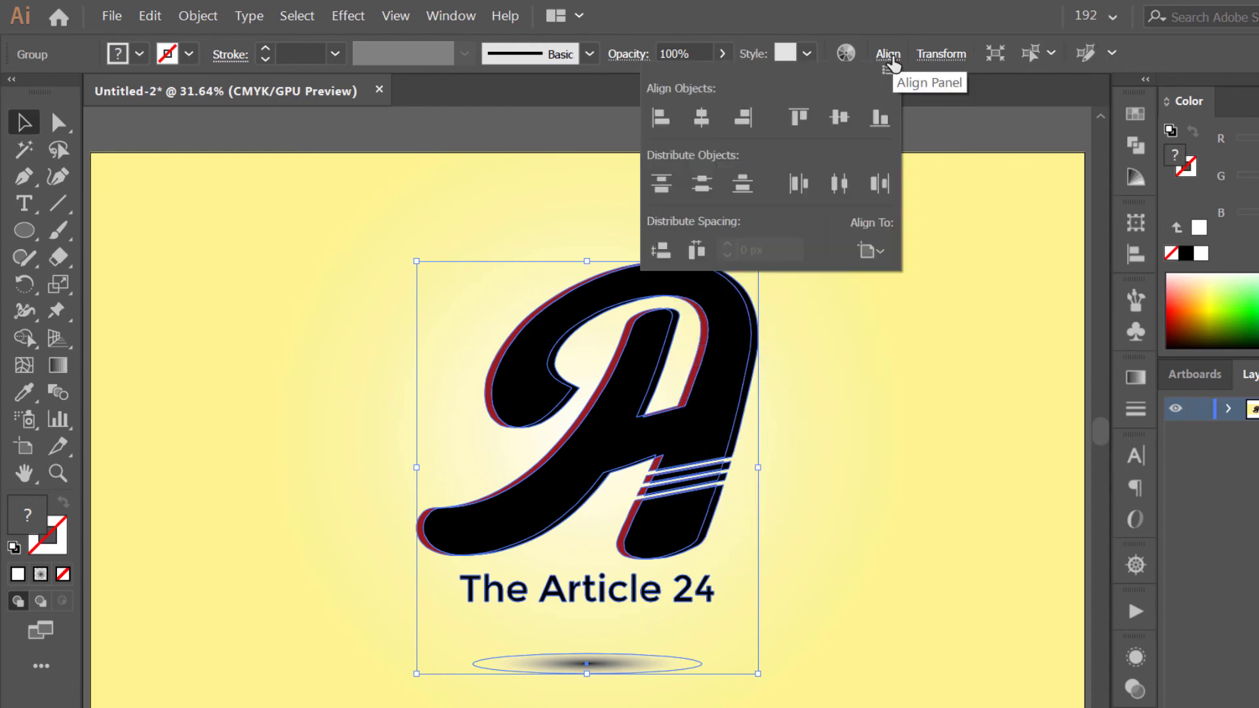
{"action": "left_click", "coordinate": [839, 119]}
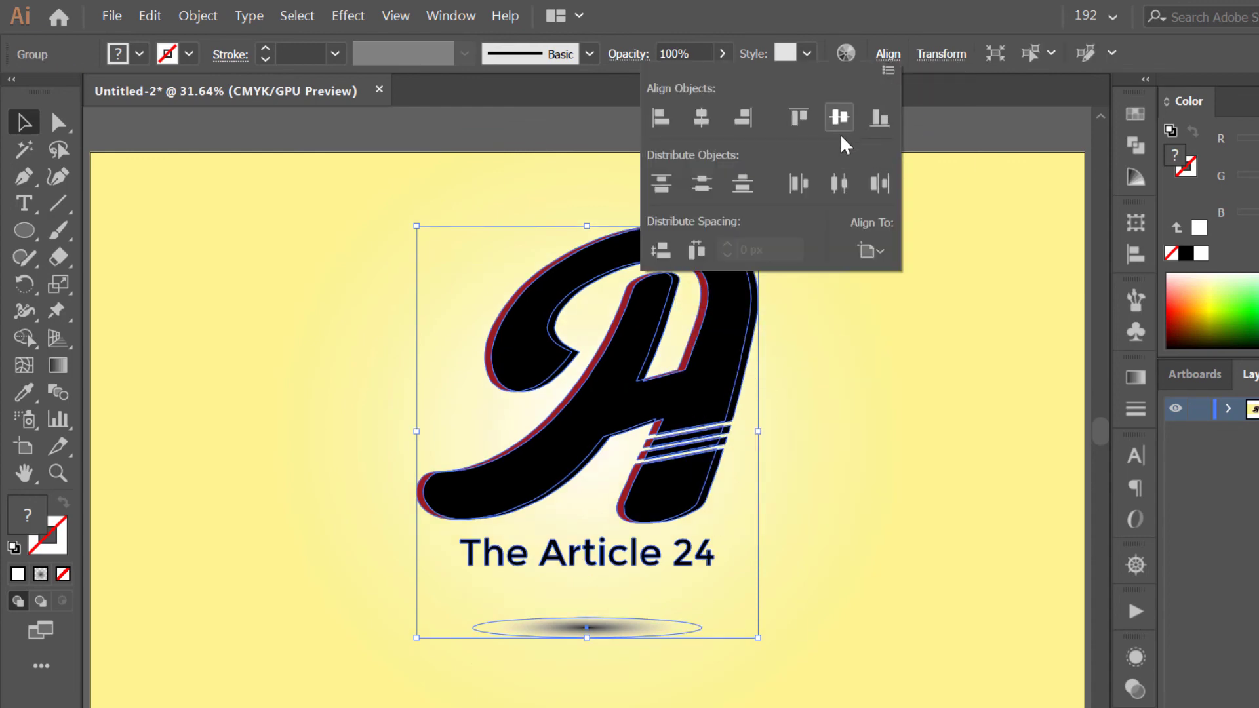
{"action": "left_click", "coordinate": [904, 470]}
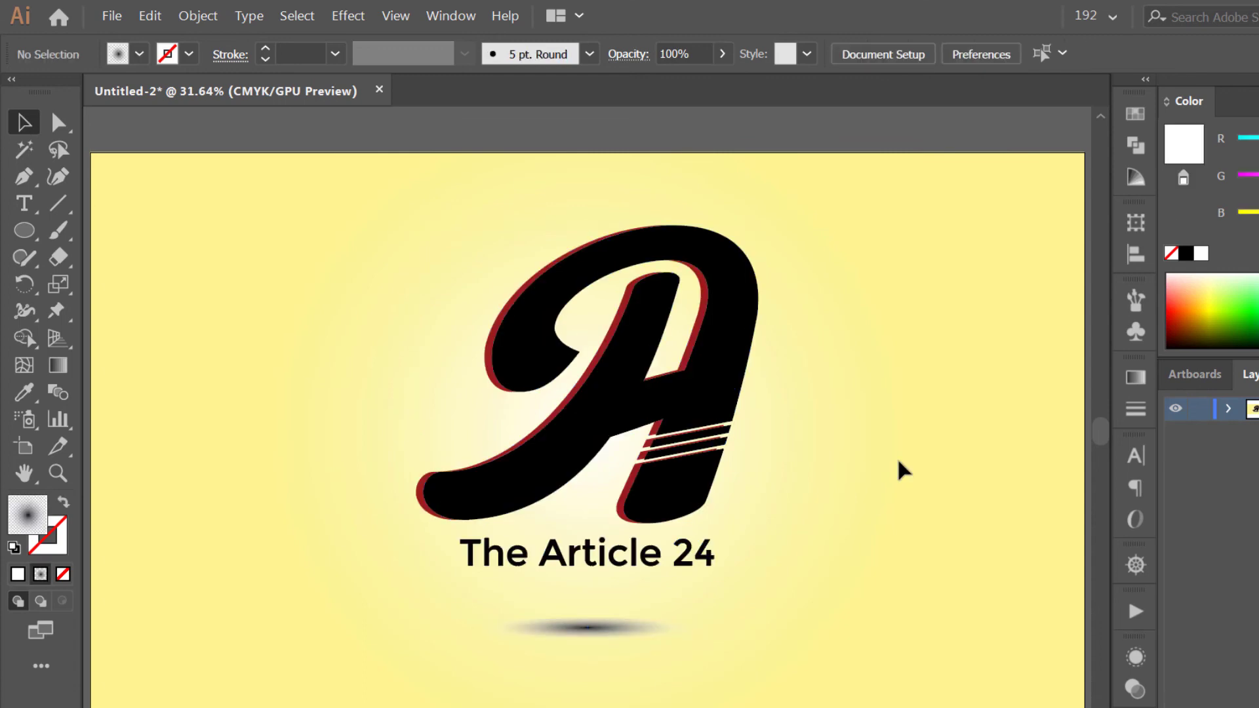